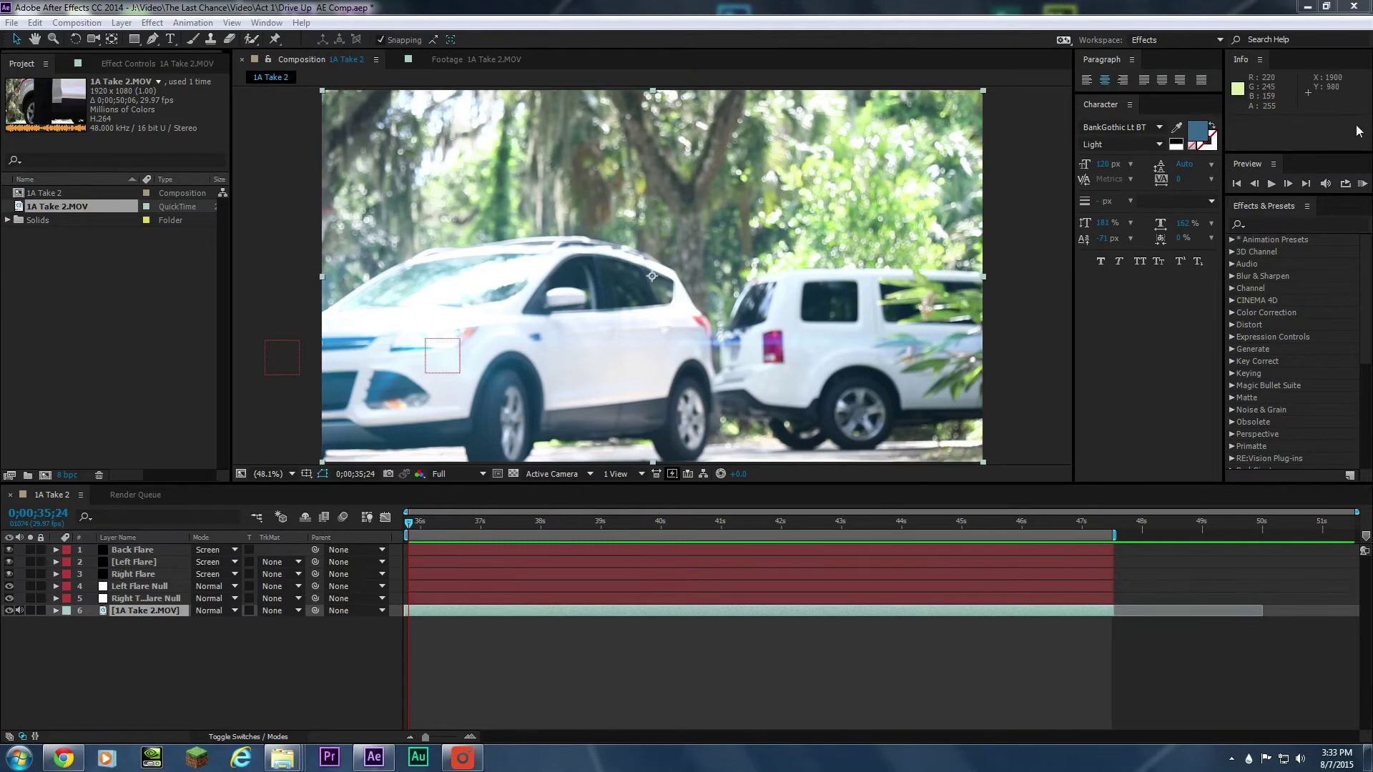
Step: Play a preview of the finished composition with the headlight flares
{"action": "left_click", "coordinate": [1363, 186]}
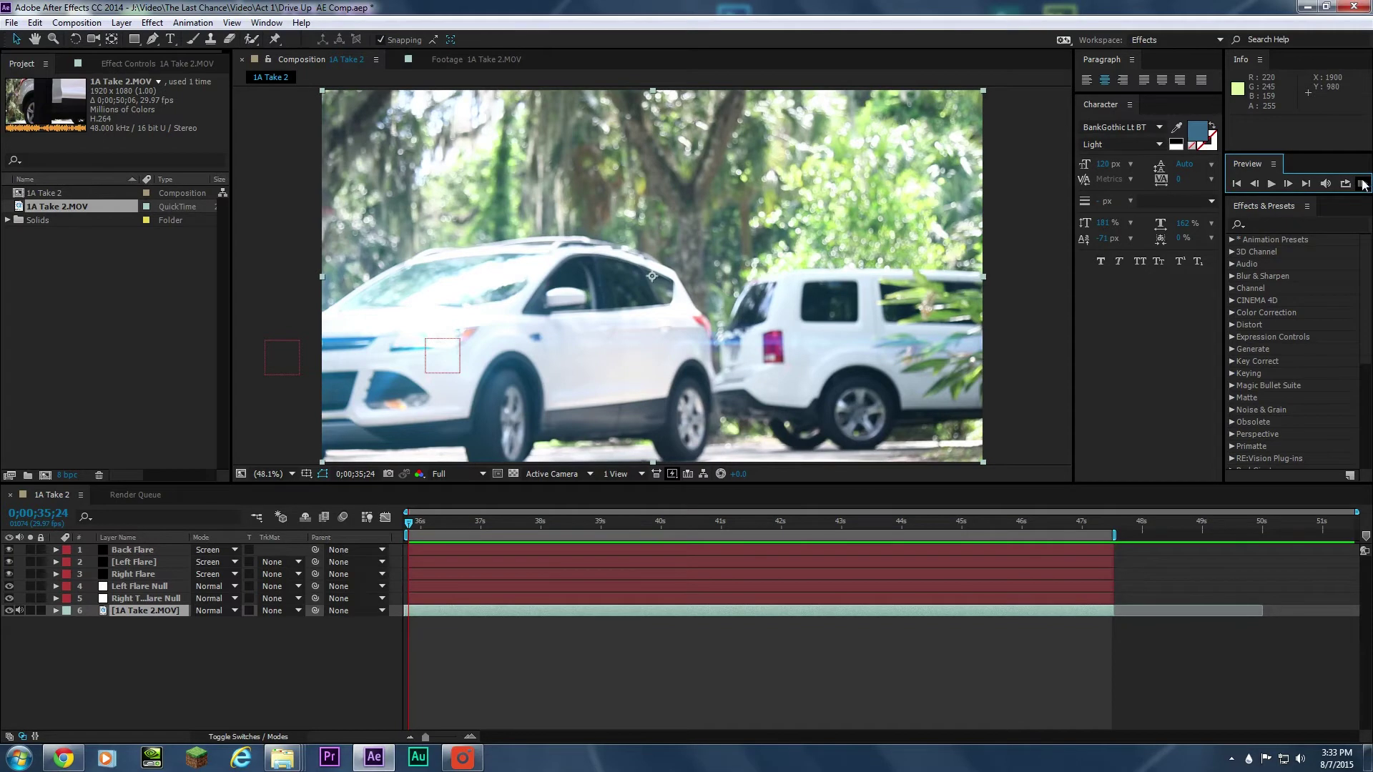
{"action": "left_click", "coordinate": [1362, 186]}
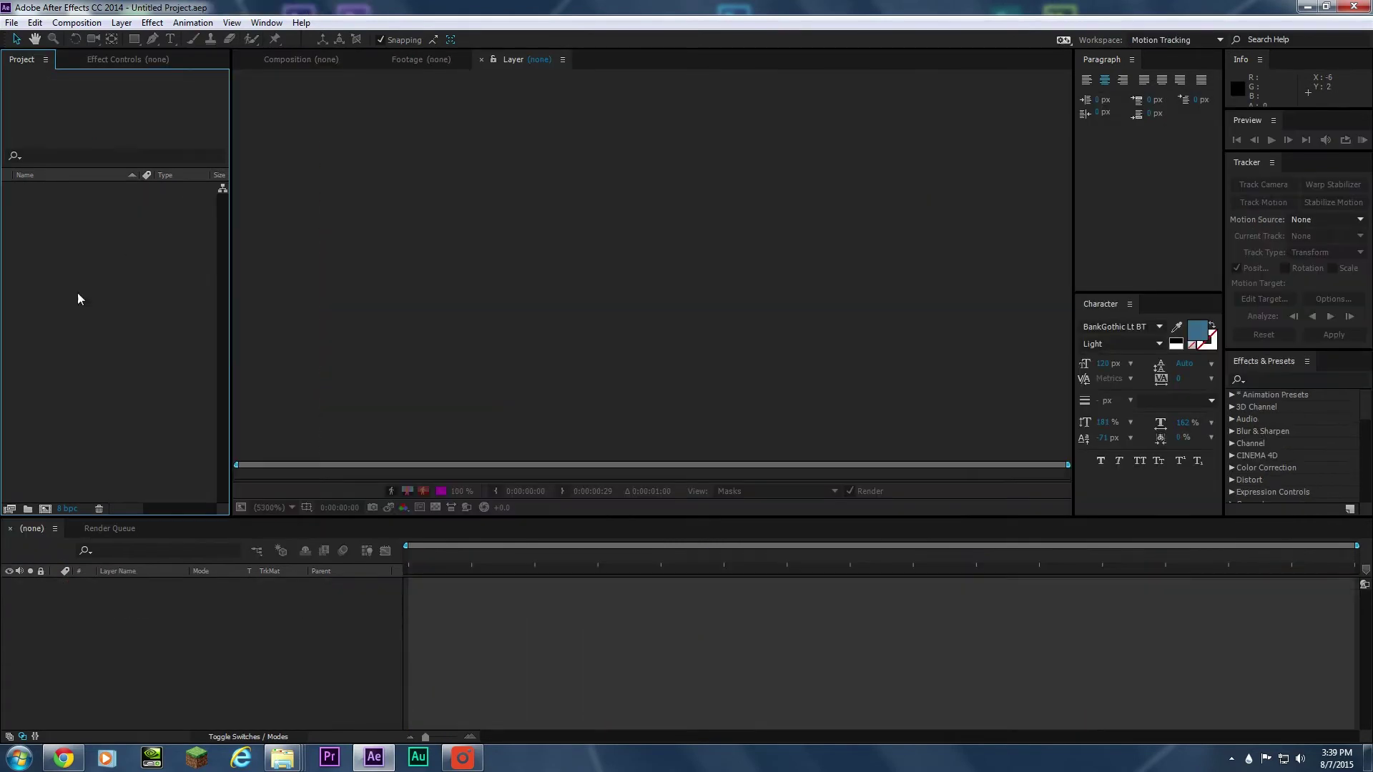
Step: Import the clip MVI_0504 (2).MOV into the project and open it for viewing as footage
{"action": "right_click", "coordinate": [77, 298]}
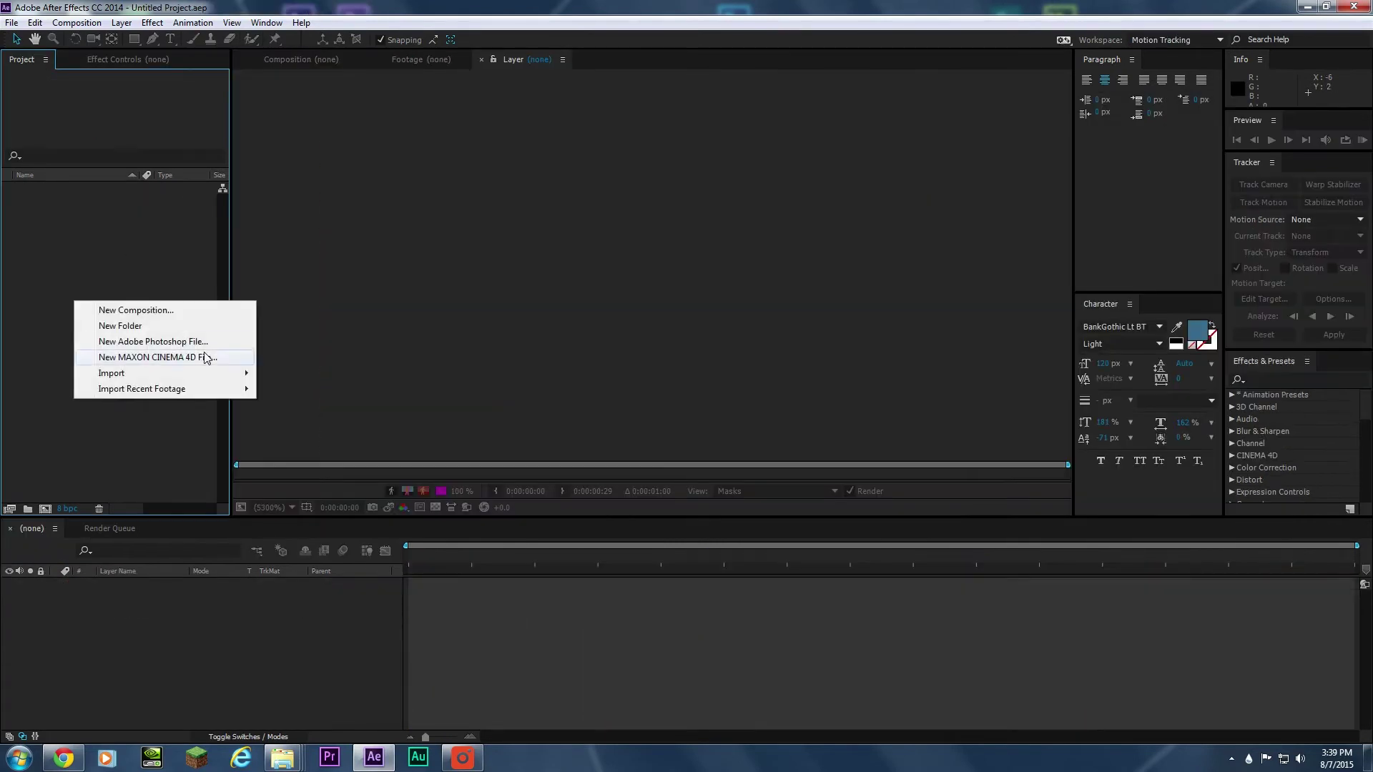
{"action": "mouse_move", "coordinate": [219, 373]}
{"action": "left_click", "coordinate": [272, 374]}
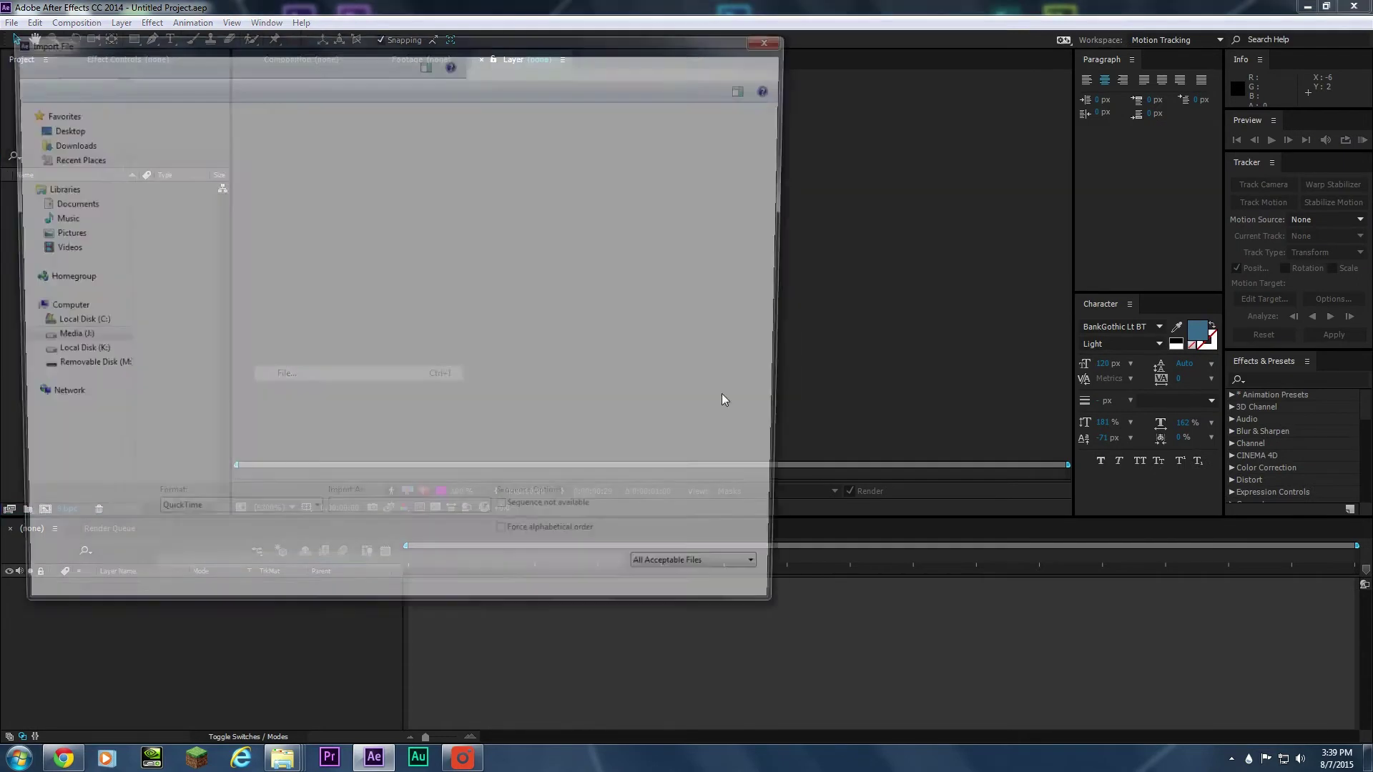
{"action": "double_click", "coordinate": [495, 413]}
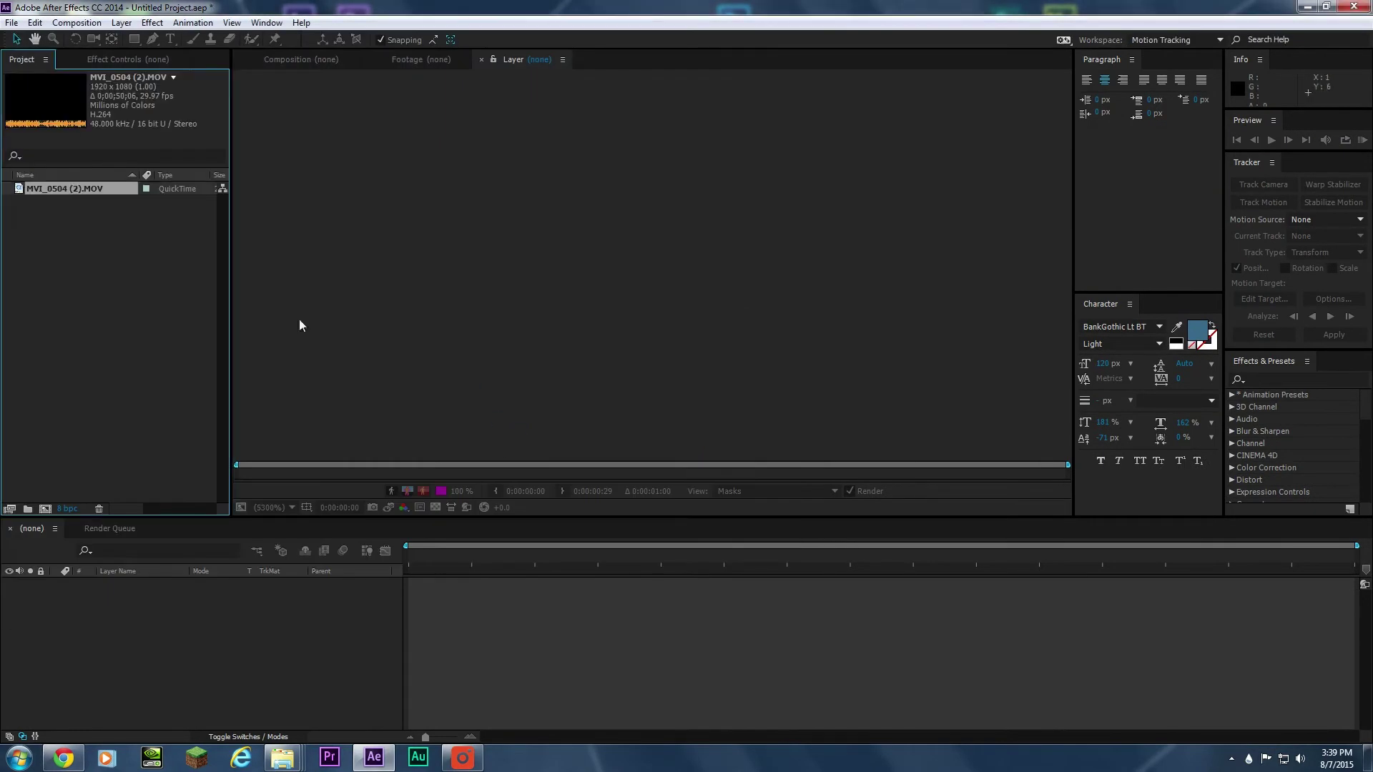
{"action": "left_click", "coordinate": [73, 204]}
{"action": "left_click_drag", "start_coordinate": [76, 190], "coordinate": [105, 191]}
{"action": "double_click", "coordinate": [106, 190]}
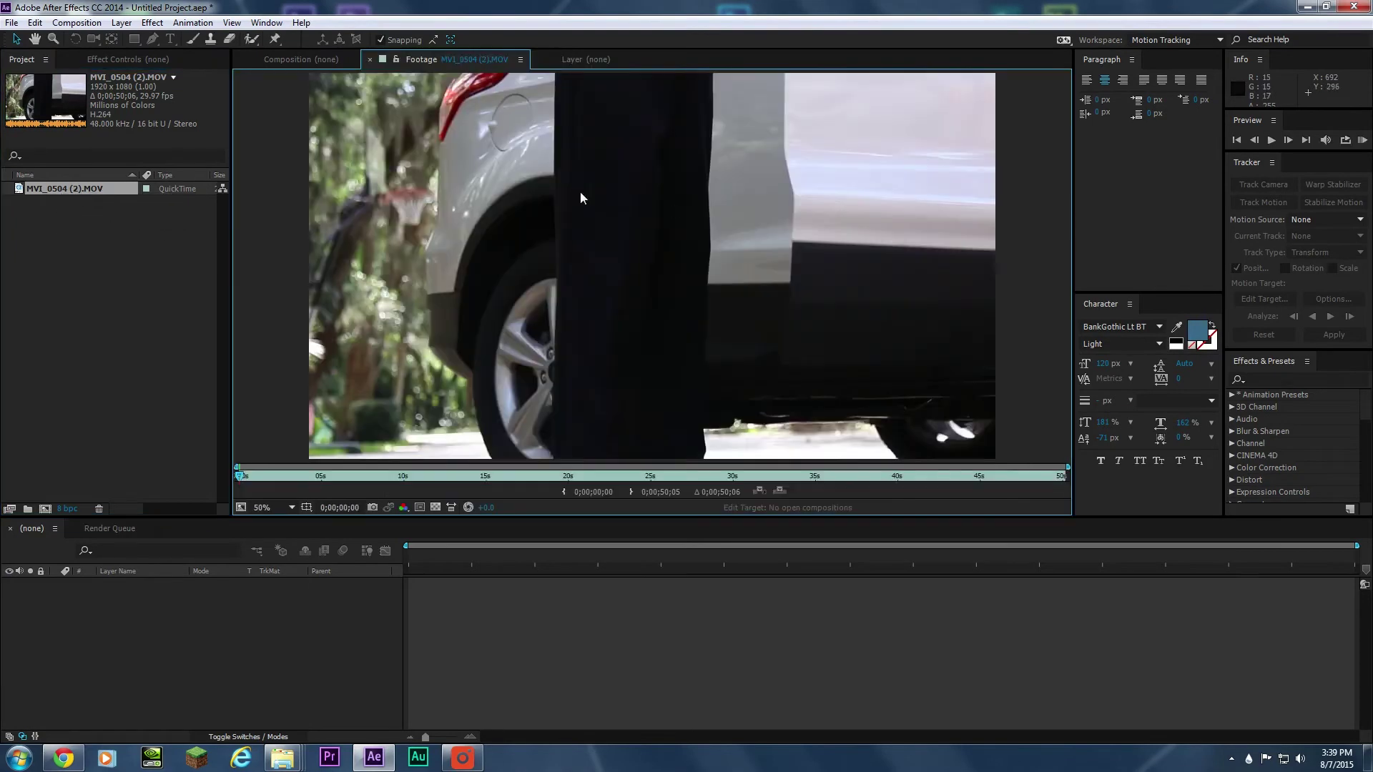
Step: Trim the footage to run from 0;00;36;00 to 0;00;47;09 and create a composition from it
{"action": "left_click_drag", "start_coordinate": [585, 476], "coordinate": [832, 479]}
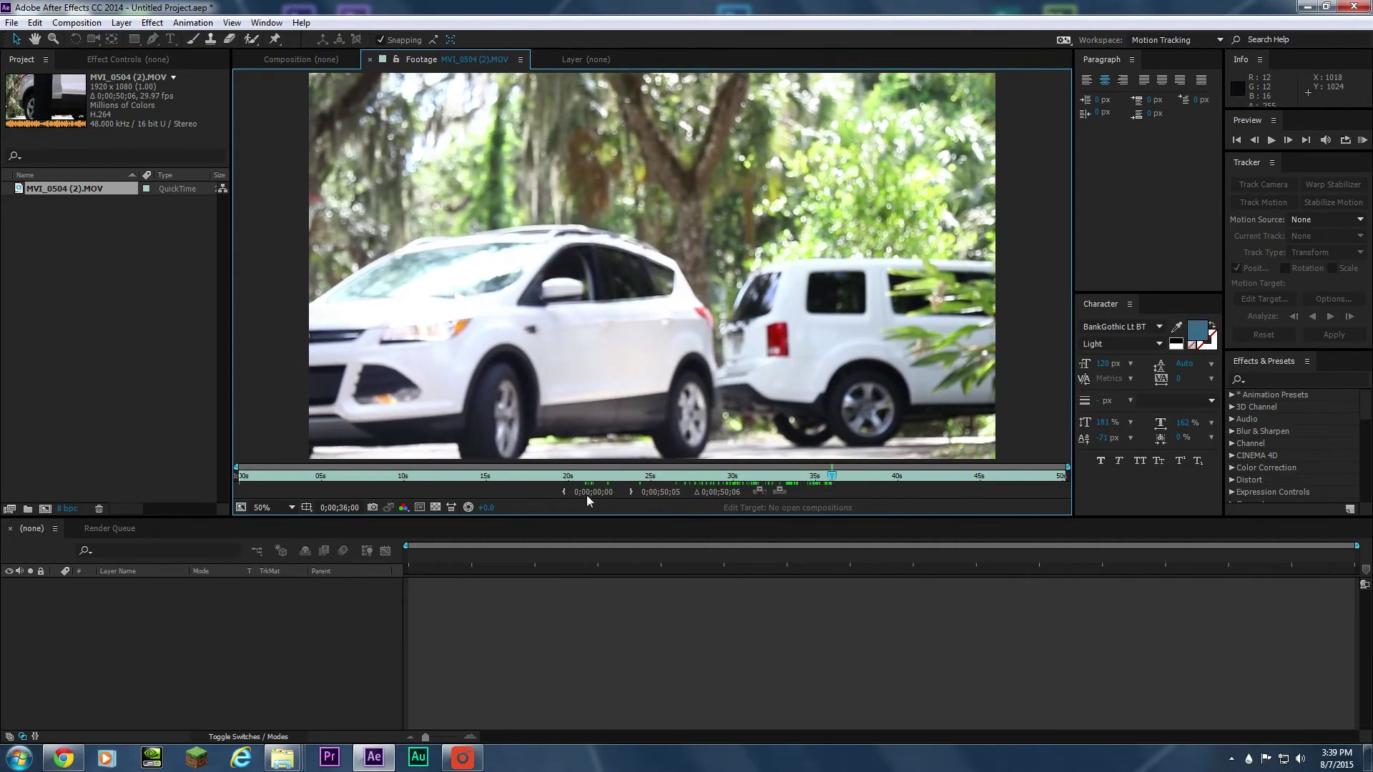
{"action": "left_click", "coordinate": [564, 492]}
{"action": "left_click_drag", "start_coordinate": [930, 476], "coordinate": [1018, 478]}
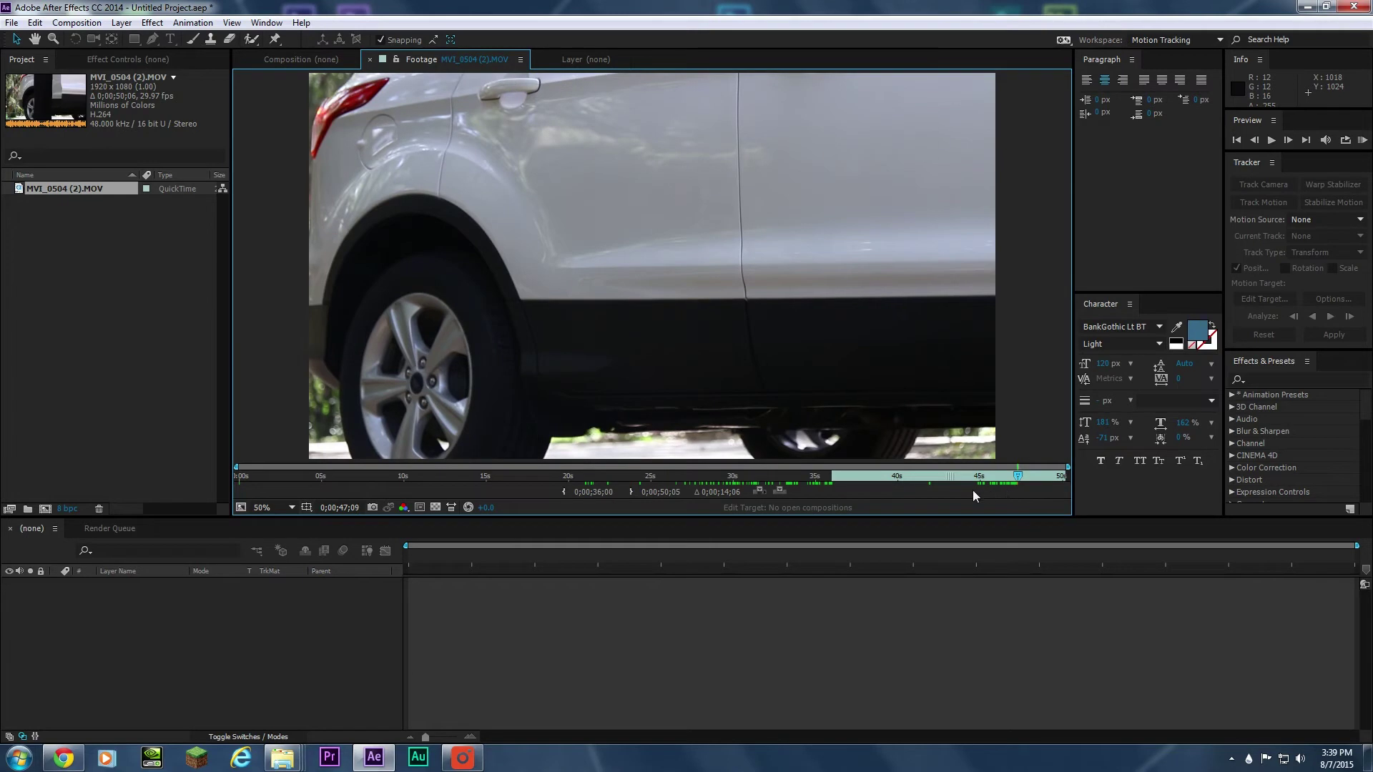
{"action": "left_click", "coordinate": [632, 492]}
{"action": "left_click_drag", "start_coordinate": [71, 190], "coordinate": [158, 682]}
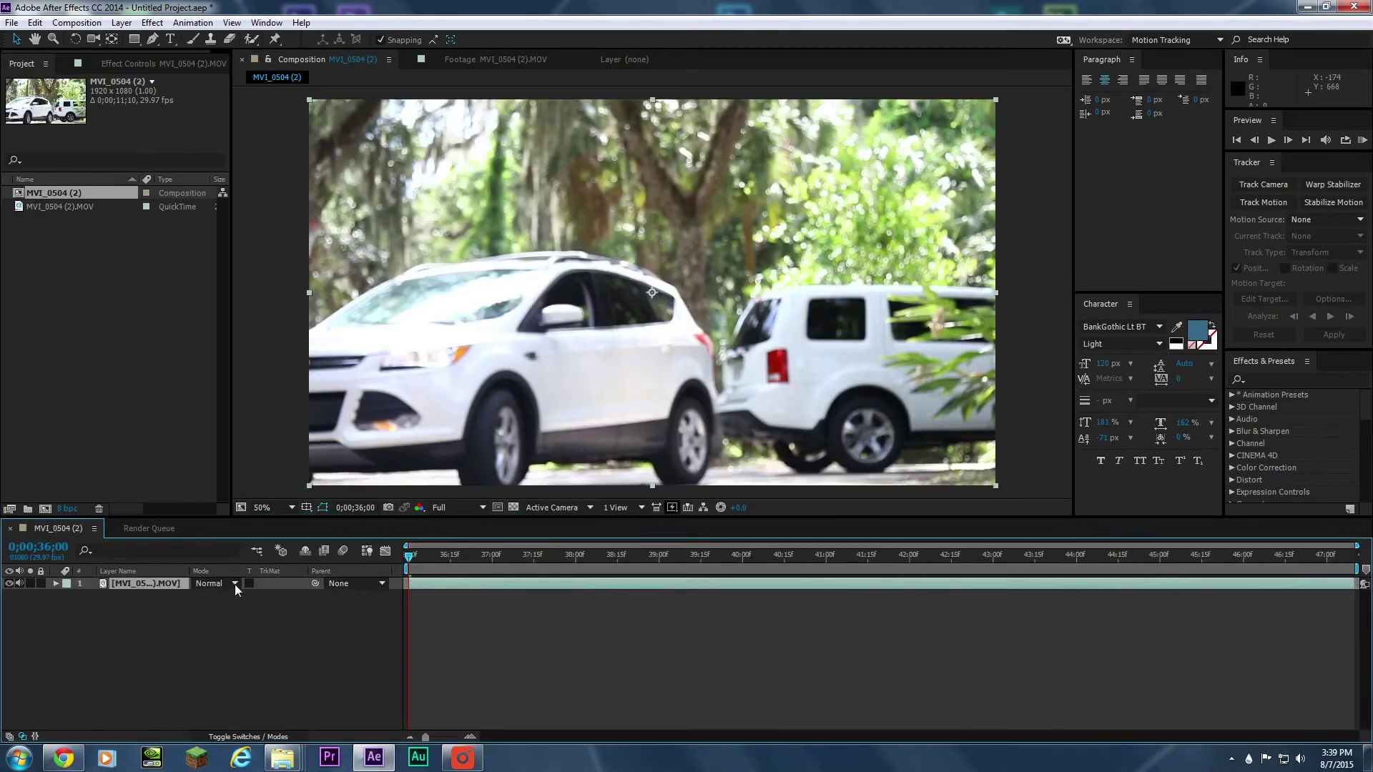
{"action": "mouse_move", "coordinate": [400, 559]}
{"action": "left_mouse_down"}
{"action": "mouse_move", "coordinate": [1114, 562]}
{"action": "mouse_move", "coordinate": [408, 561]}
{"action": "left_mouse_up"}
{"action": "left_click", "coordinate": [268, 22]}
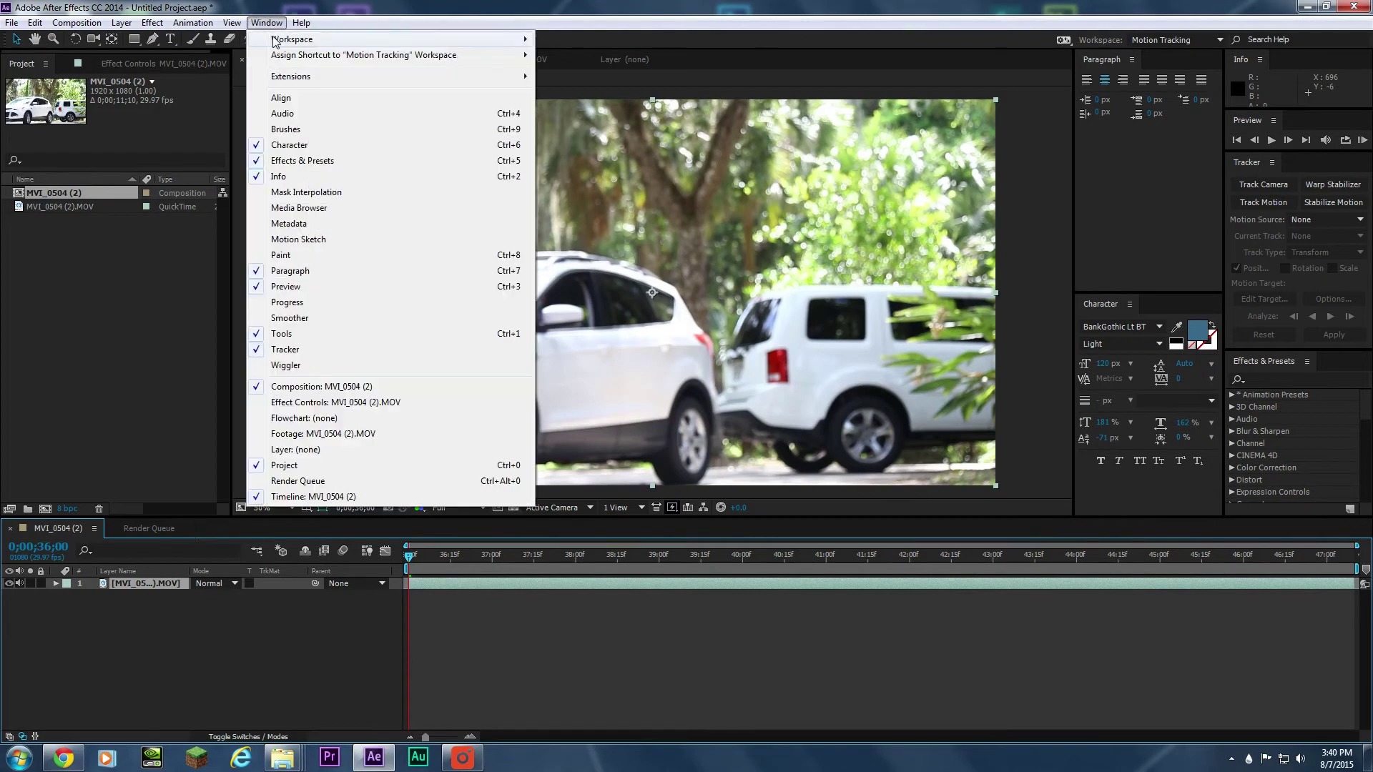
{"action": "mouse_move", "coordinate": [455, 38]}
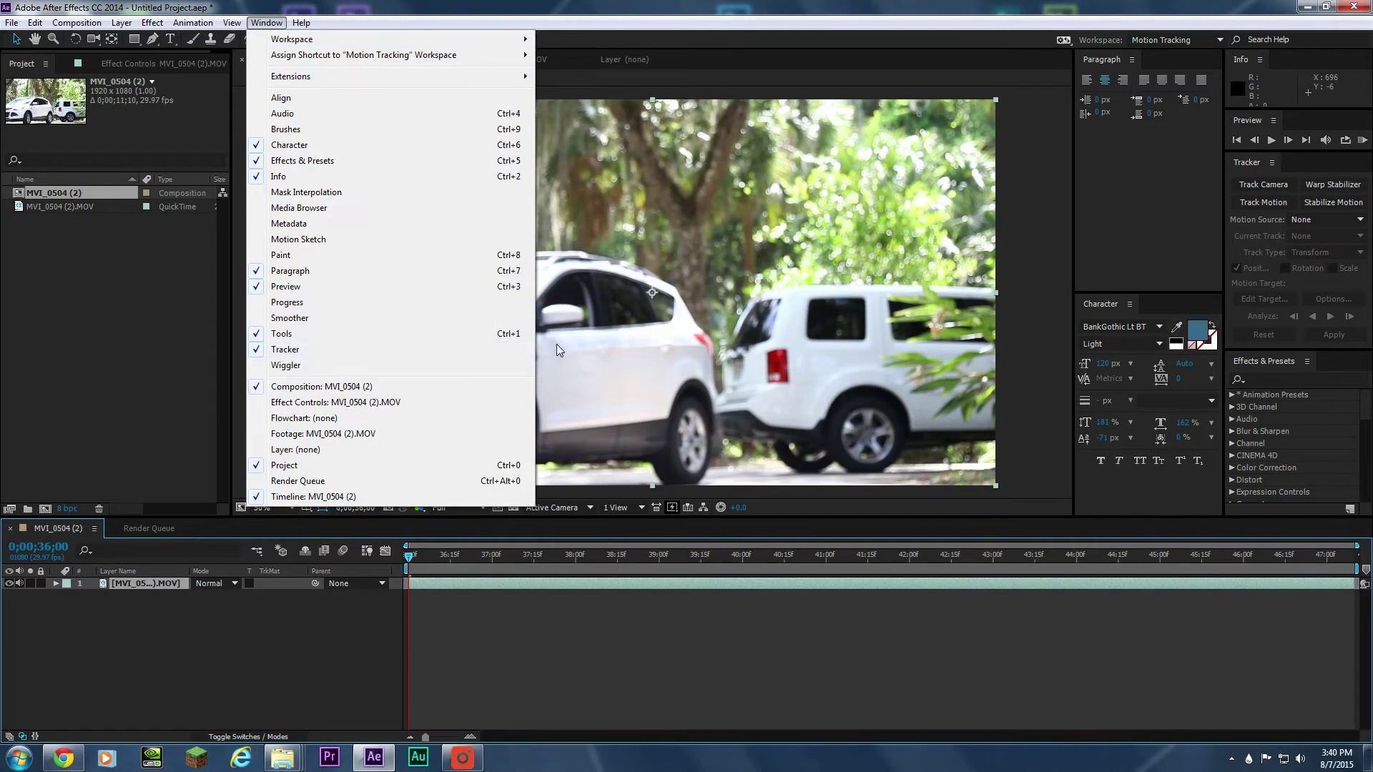
{"action": "left_click", "coordinate": [1180, 212]}
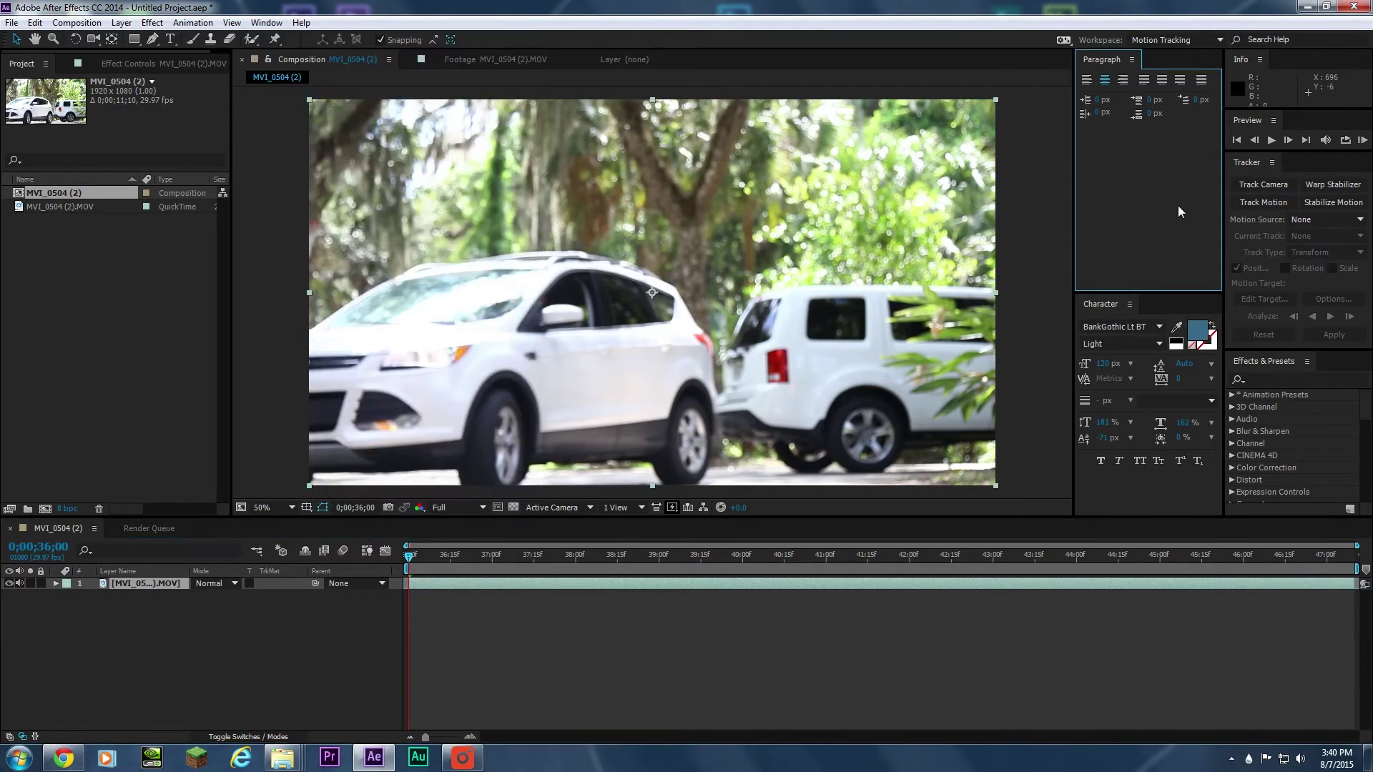
Step: Set up a motion track on the clip layer, with MVI_0504 (2).MOV as motion source and Transform as track type
{"action": "left_click", "coordinate": [1264, 203]}
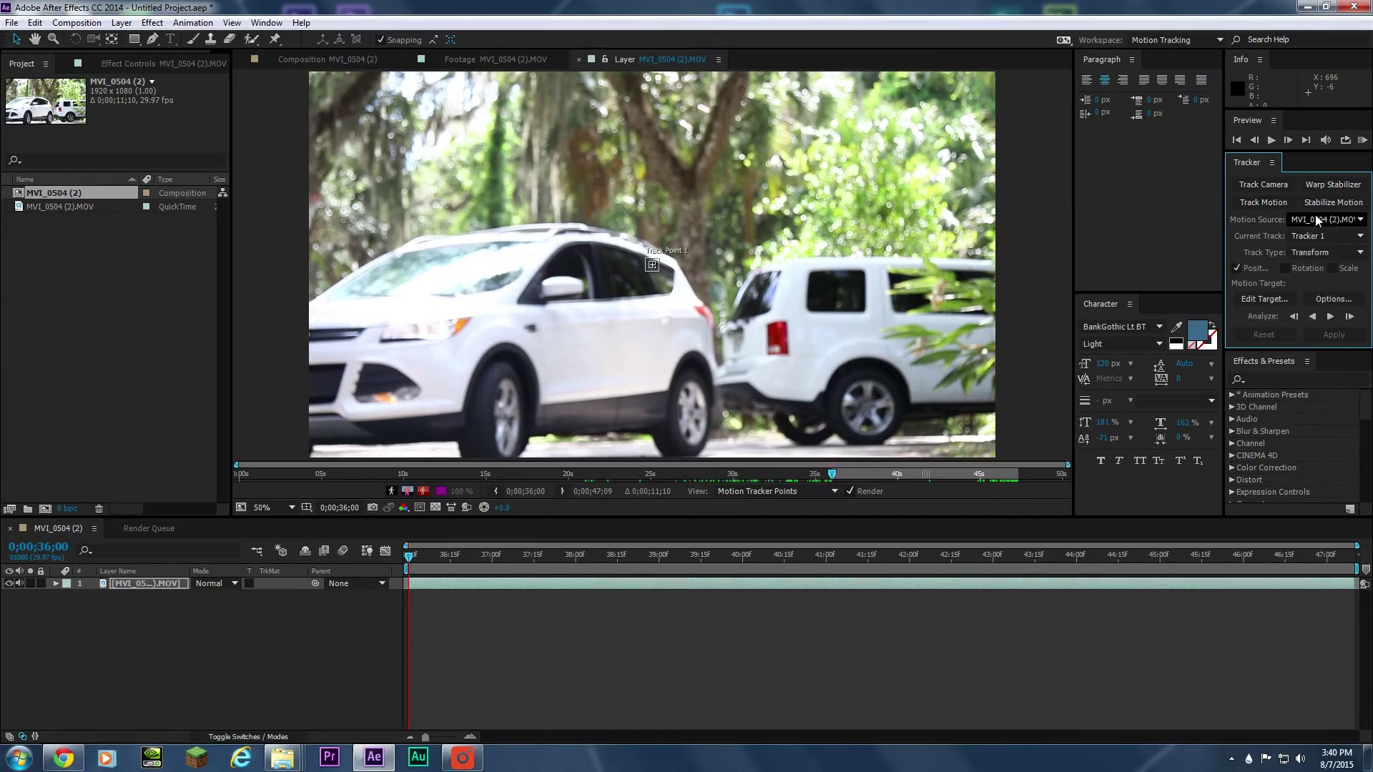
{"action": "left_click", "coordinate": [1341, 220]}
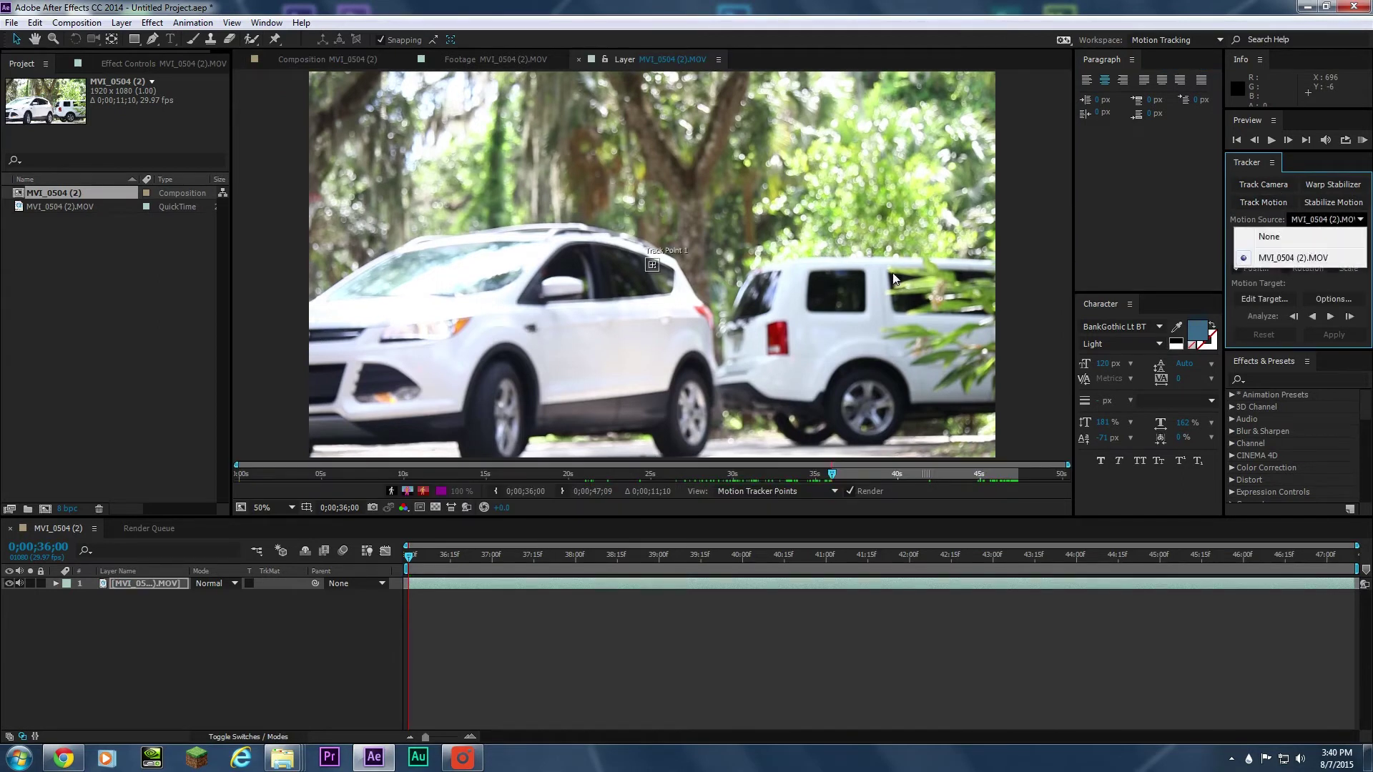
{"action": "left_click", "coordinate": [1356, 286]}
{"action": "left_click", "coordinate": [1352, 237]}
{"action": "left_click", "coordinate": [1330, 285]}
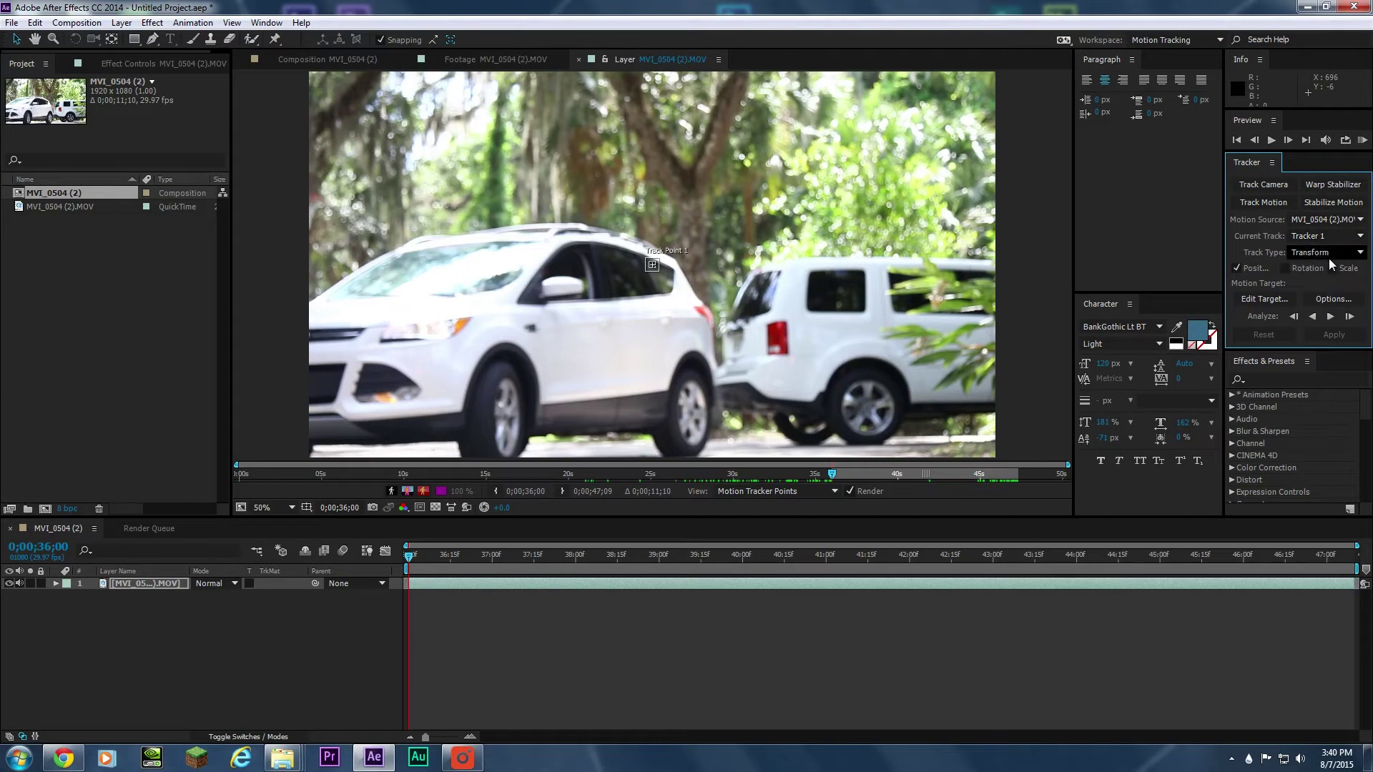
{"action": "left_click", "coordinate": [1330, 253]}
{"action": "left_click", "coordinate": [1322, 288]}
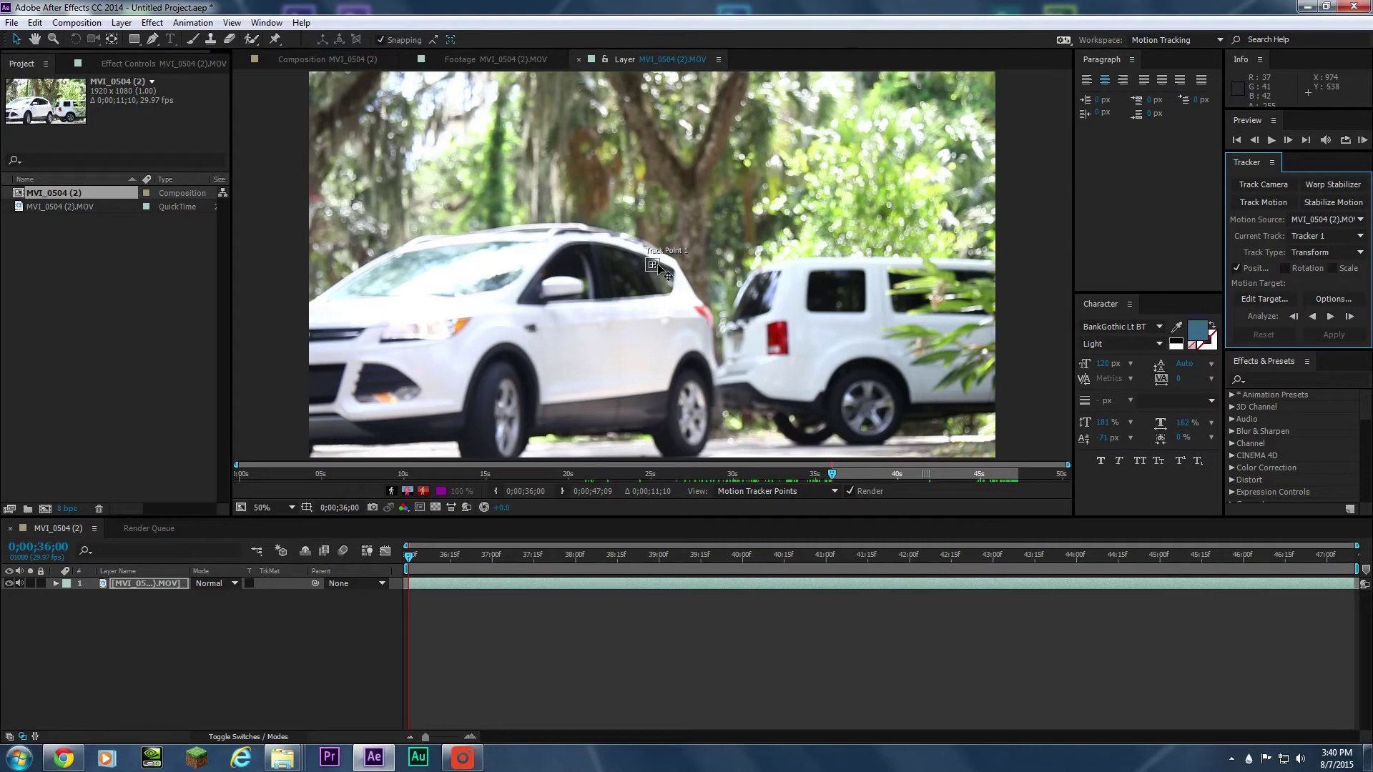
Step: Place Track Point 1 on the front car's headlight, enlarging its feature region to about 76 × 68 and search region to about 212 × 168
{"action": "left_click_drag", "start_coordinate": [659, 268], "coordinate": [441, 320]}
{"action": "left_click", "coordinate": [422, 329]}
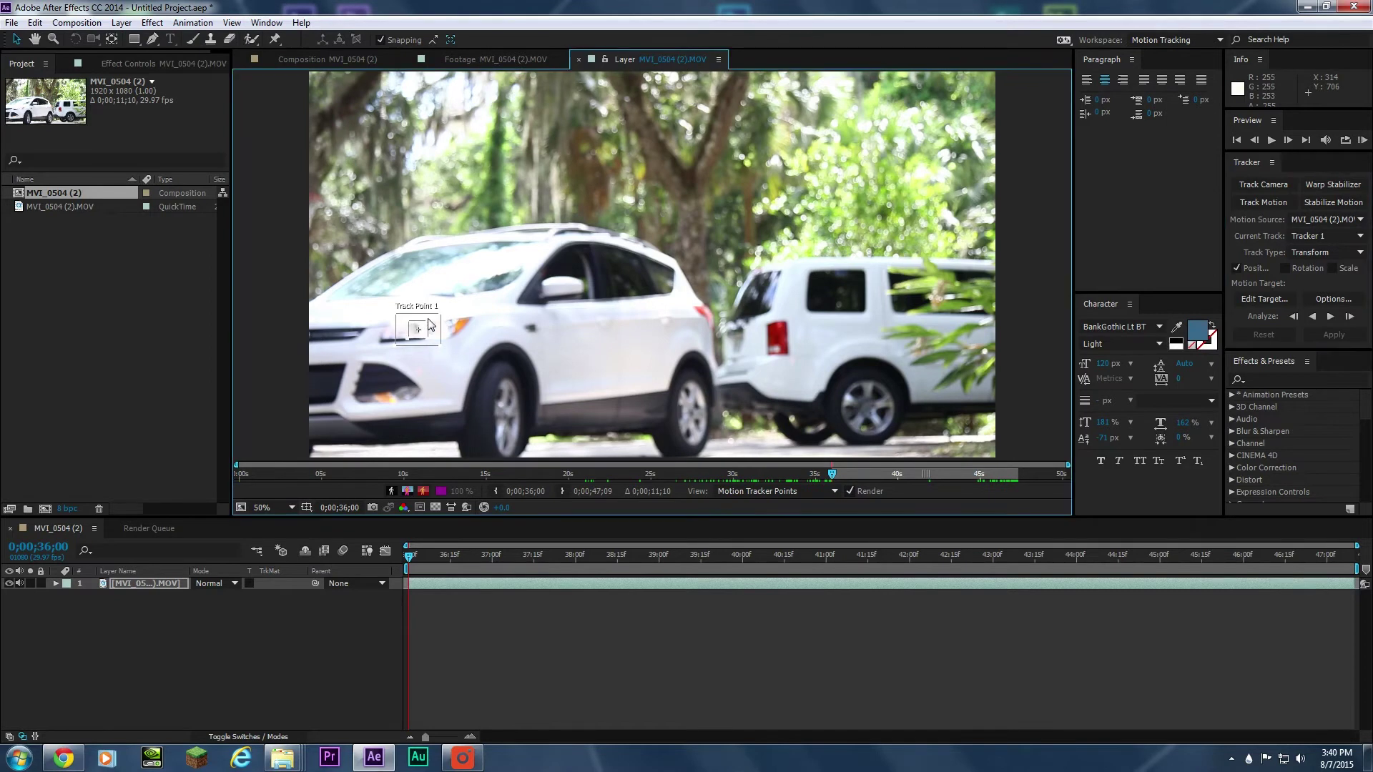
{"action": "mouse_move", "coordinate": [442, 315]}
{"action": "left_mouse_down"}
{"action": "mouse_move", "coordinate": [474, 299]}
{"action": "mouse_move", "coordinate": [431, 323]}
{"action": "left_mouse_up"}
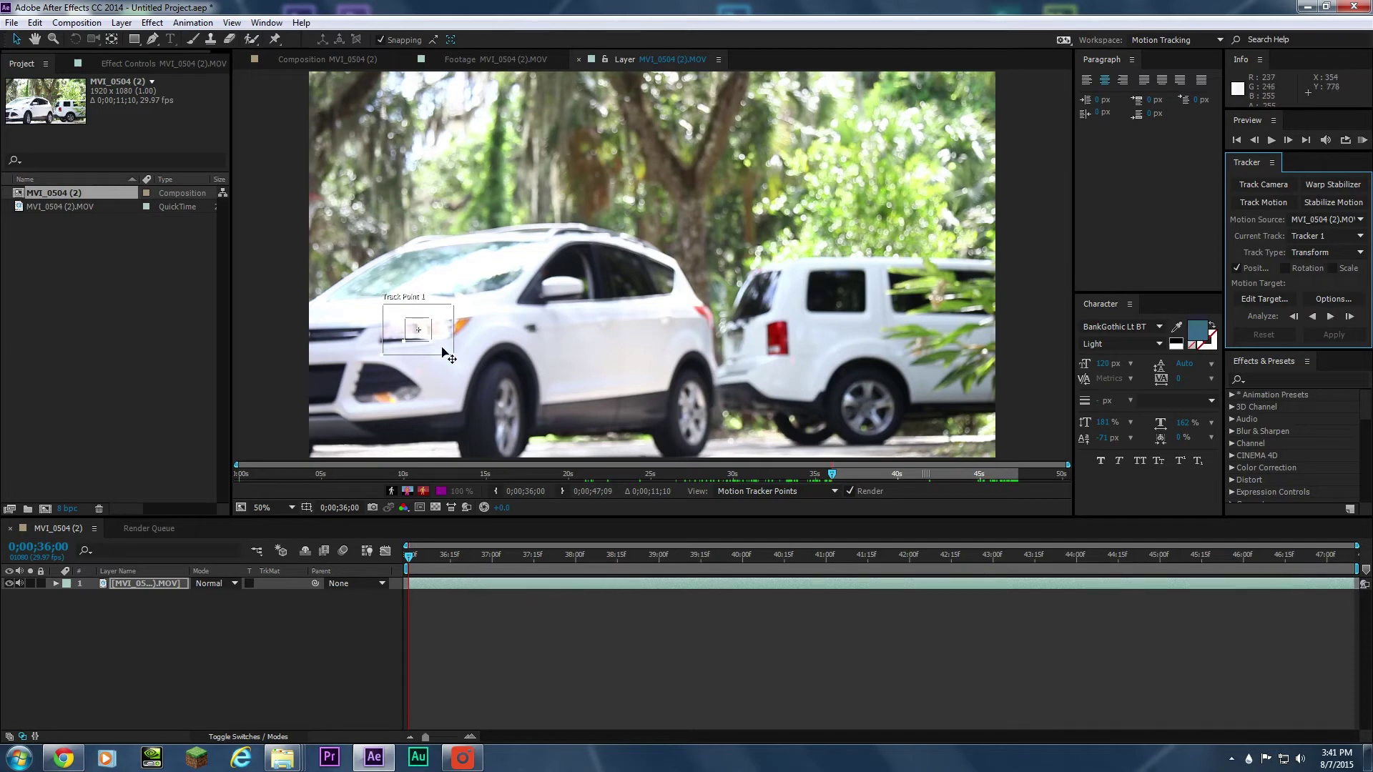
{"action": "left_click_drag", "start_coordinate": [428, 334], "coordinate": [423, 334]}
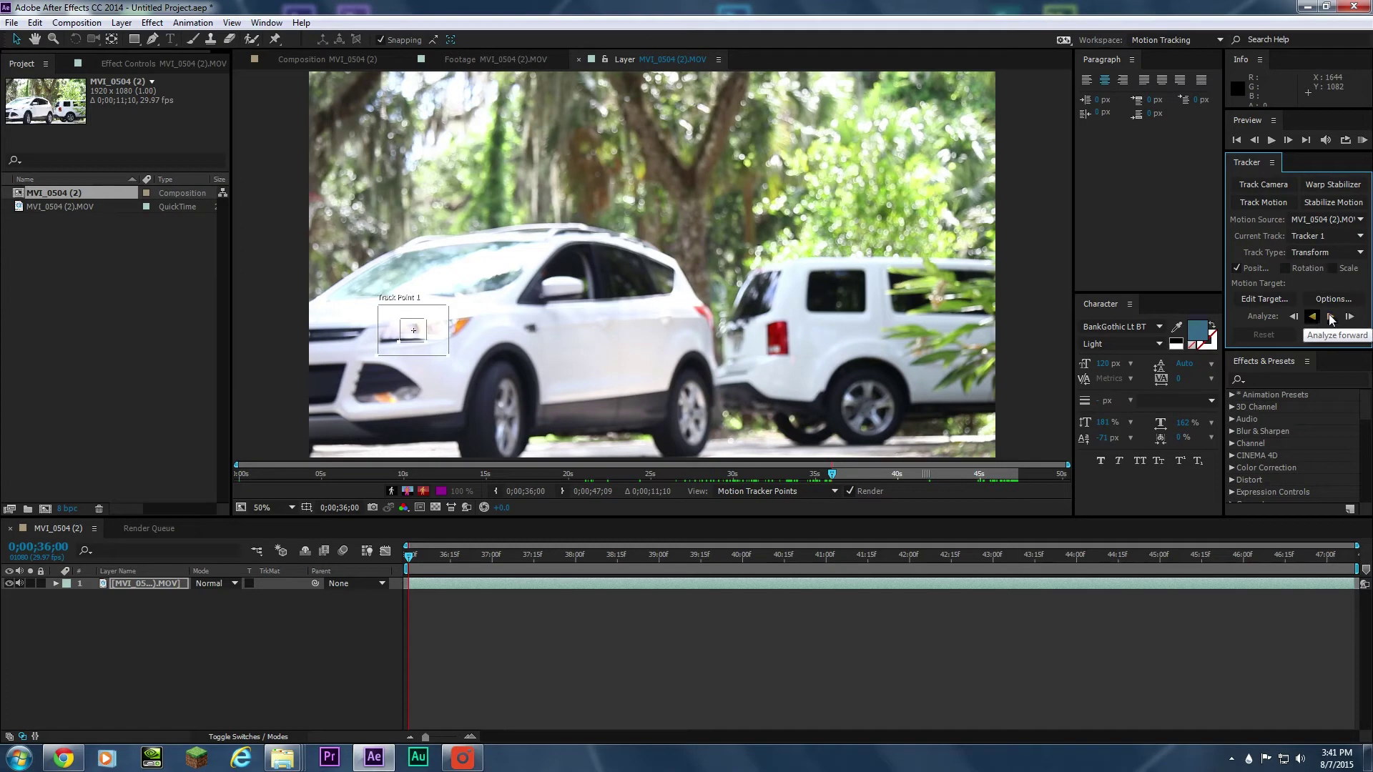
{"action": "left_click_drag", "start_coordinate": [449, 309], "coordinate": [451, 302]}
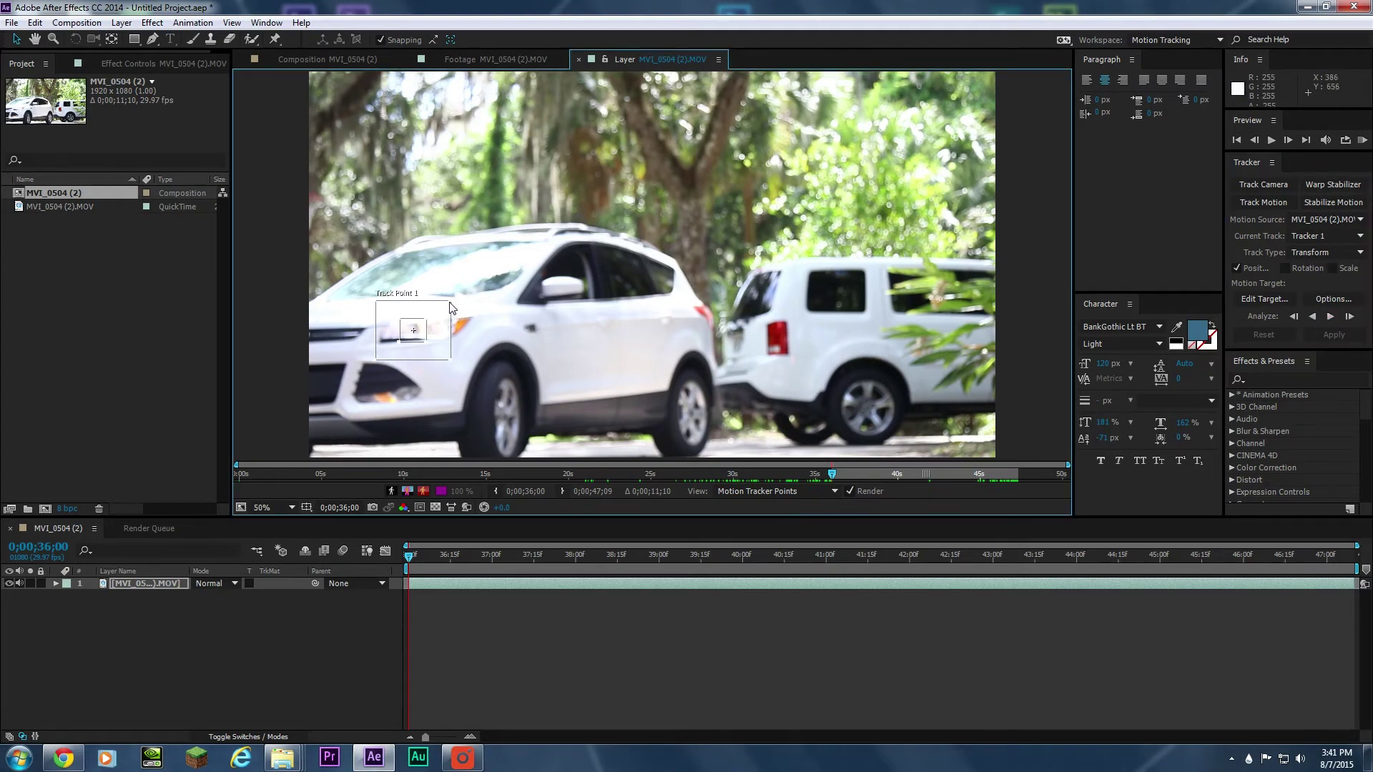
Step: Analyze the track forward from 0;00;36;00 and reveal Tracker 1's track point in the clip layer's properties
{"action": "left_click", "coordinate": [1330, 318]}
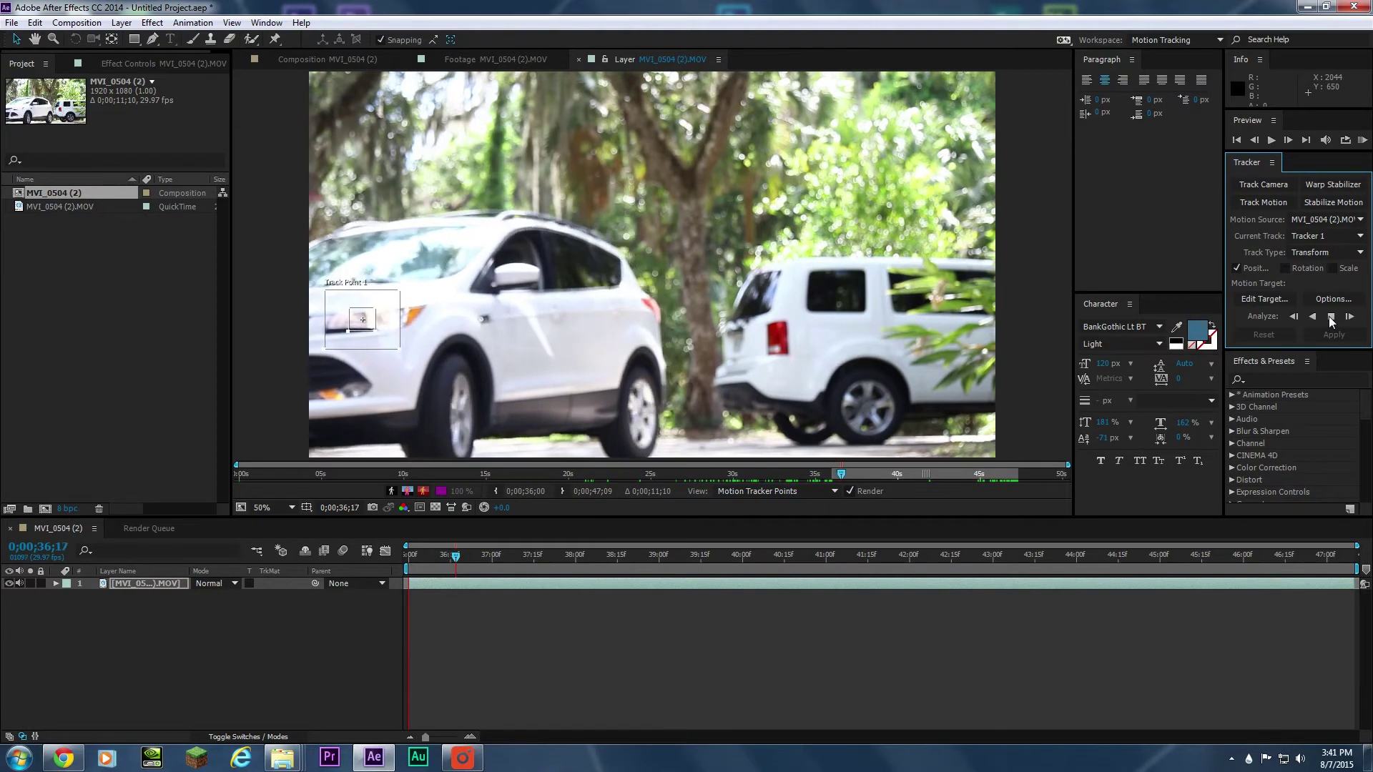
{"action": "left_click", "coordinate": [55, 584]}
{"action": "left_click", "coordinate": [56, 583]}
{"action": "left_click", "coordinate": [69, 595]}
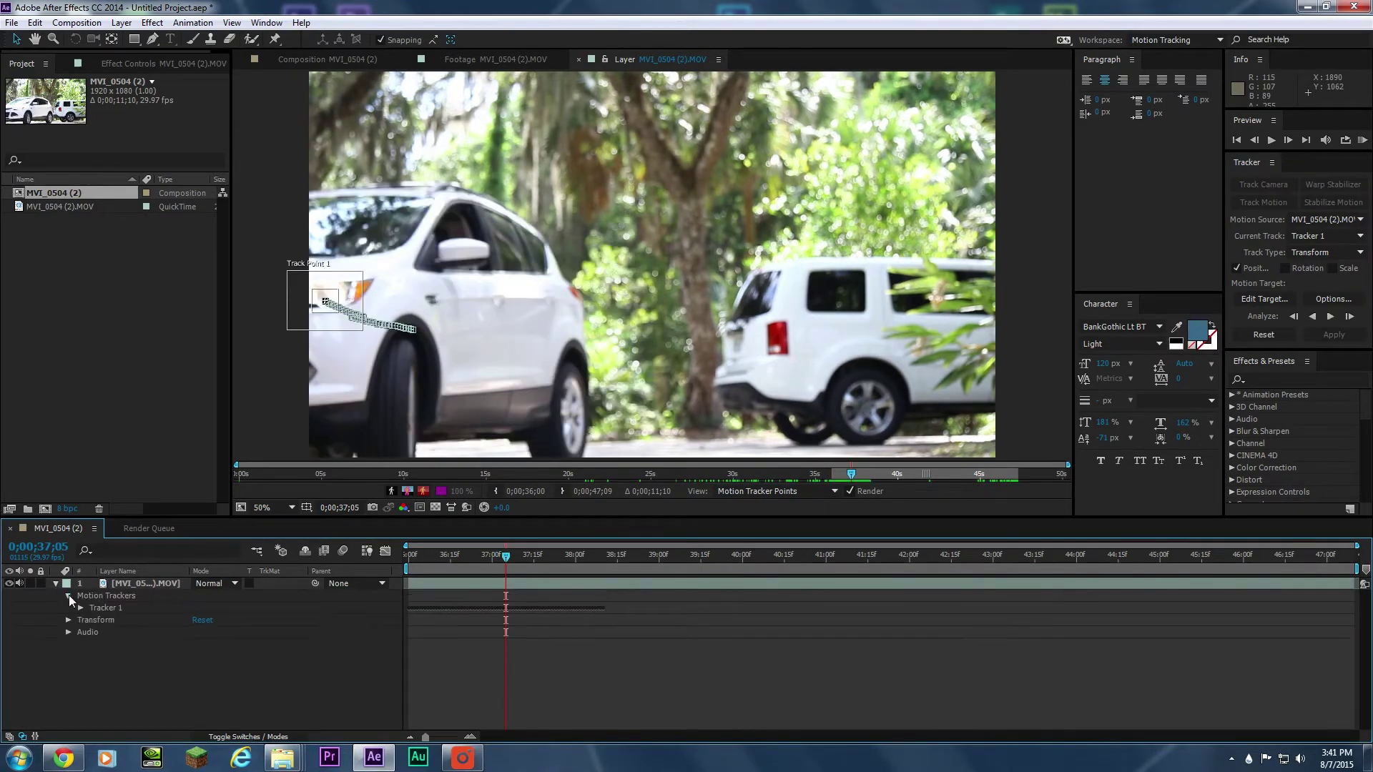
{"action": "left_click", "coordinate": [80, 608]}
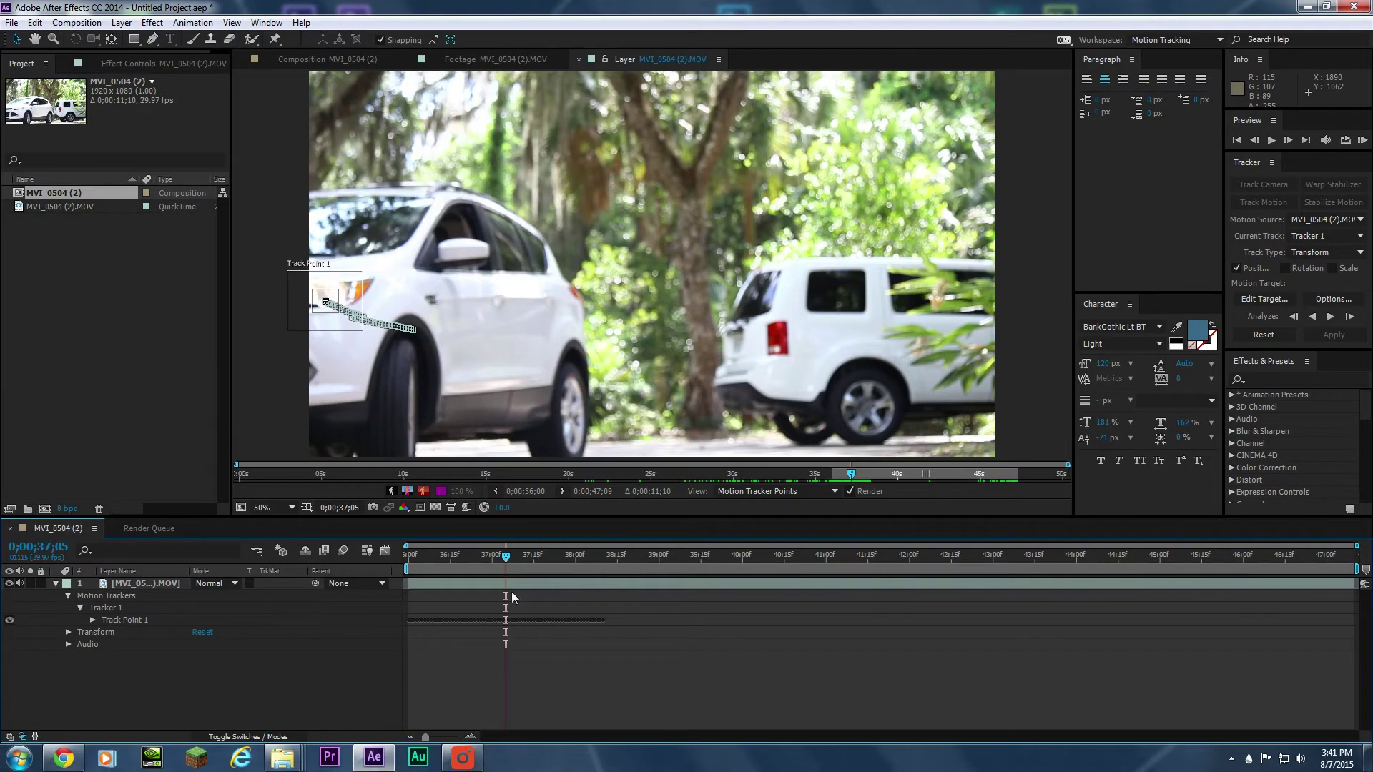
Step: Step through the tracked frames to 0;00;36;21, checking where the track point drifts off the headlight
{"action": "left_click_drag", "start_coordinate": [530, 554], "coordinate": [448, 566]}
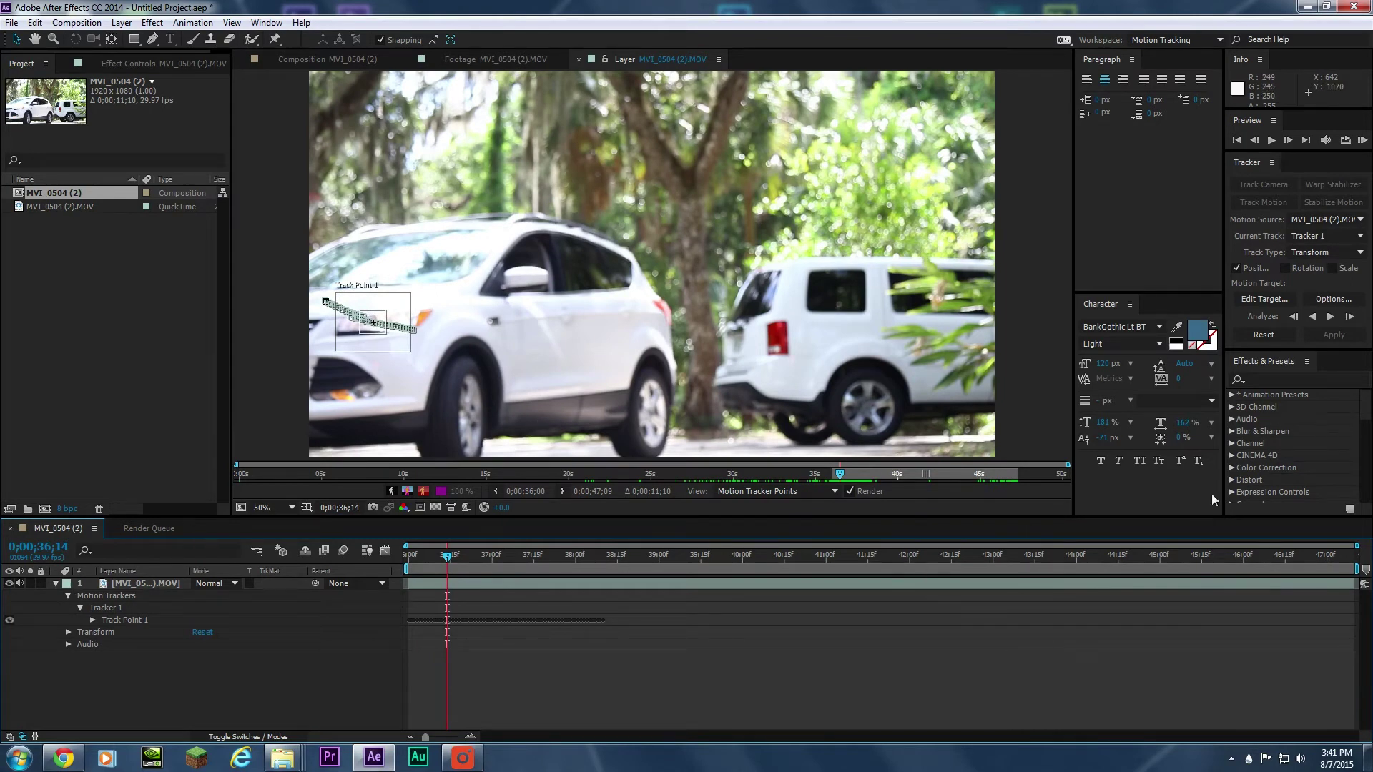
{"action": "left_click", "coordinate": [1287, 140]}
{"action": "left_click", "coordinate": [1287, 140]}
{"action": "left_click", "coordinate": [1287, 140]}
{"action": "left_click", "coordinate": [1287, 140]}
{"action": "left_click", "coordinate": [1287, 140]}
{"action": "left_click", "coordinate": [1287, 140]}
{"action": "left_click", "coordinate": [1287, 140]}
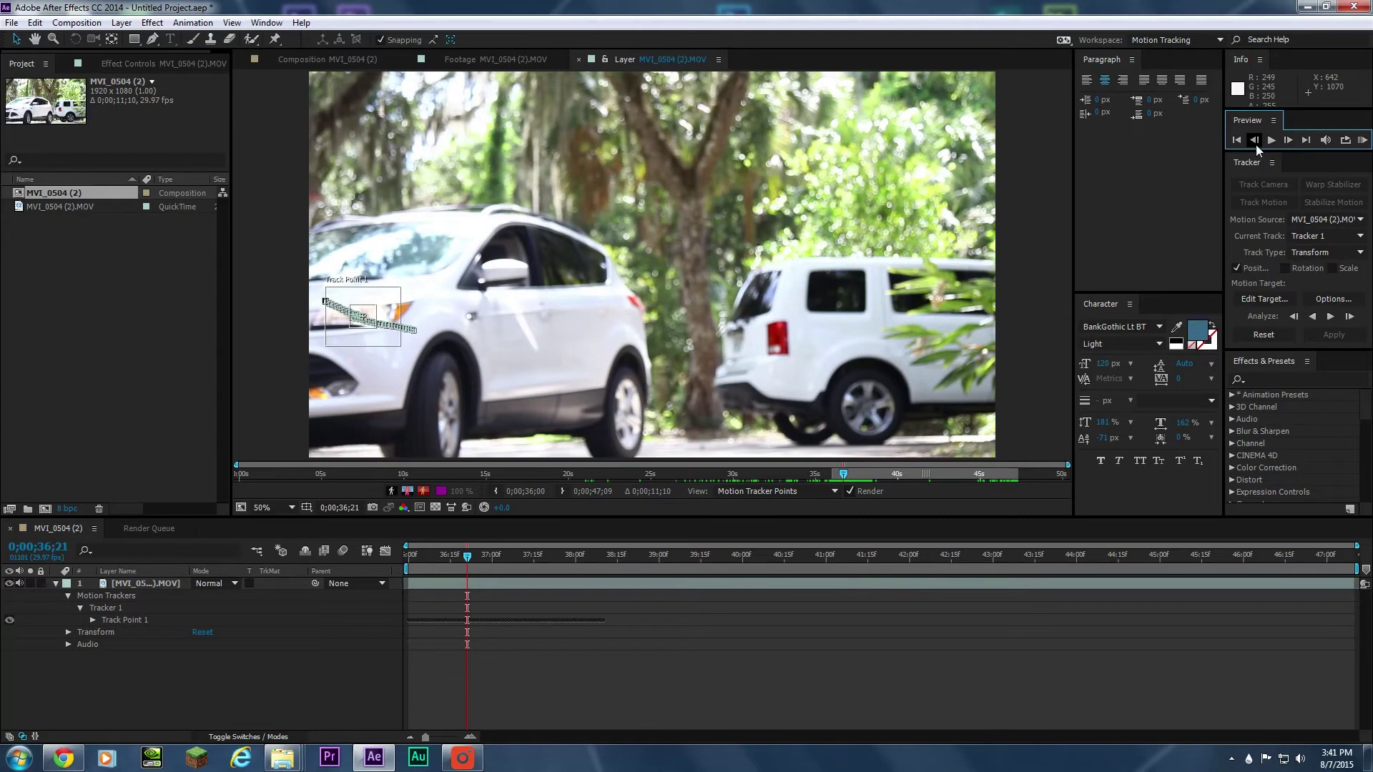
{"action": "left_click", "coordinate": [1255, 144]}
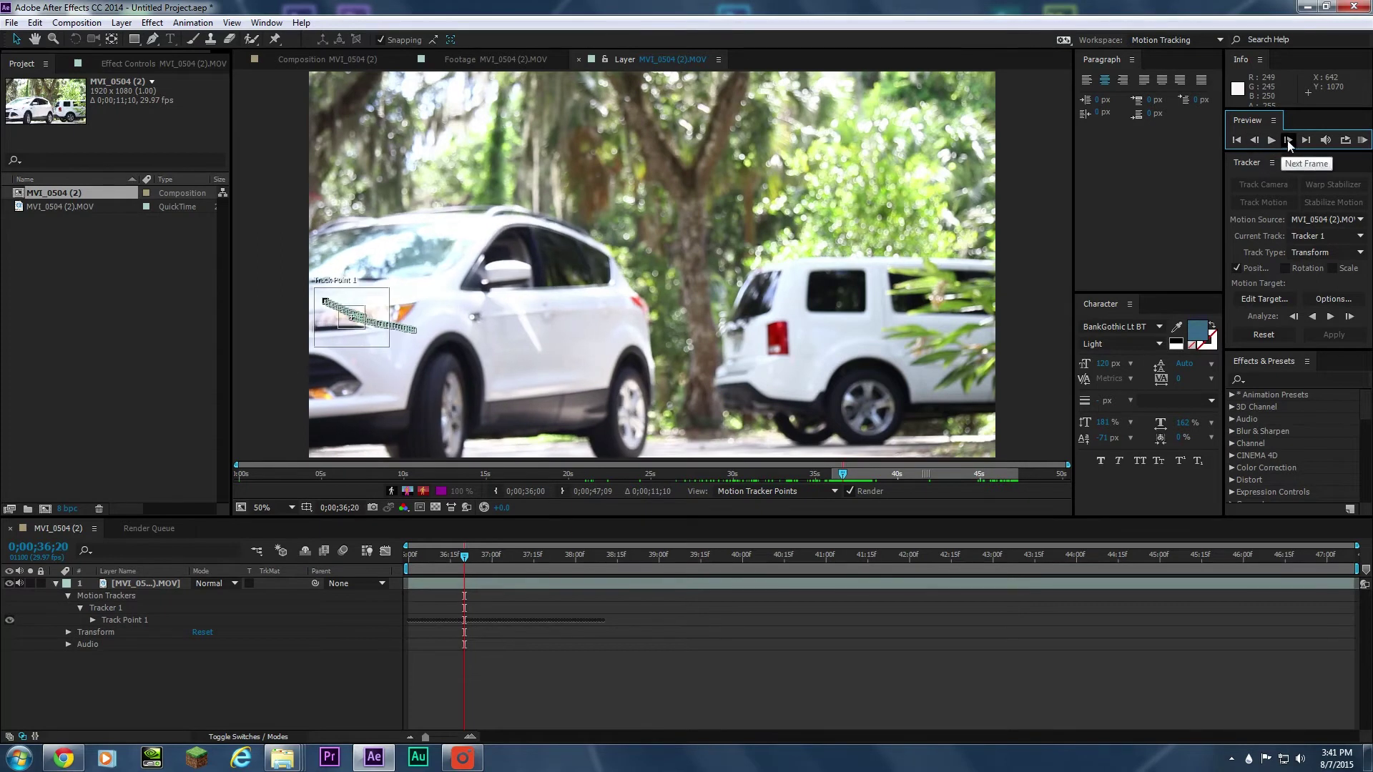
{"action": "left_click", "coordinate": [1287, 140]}
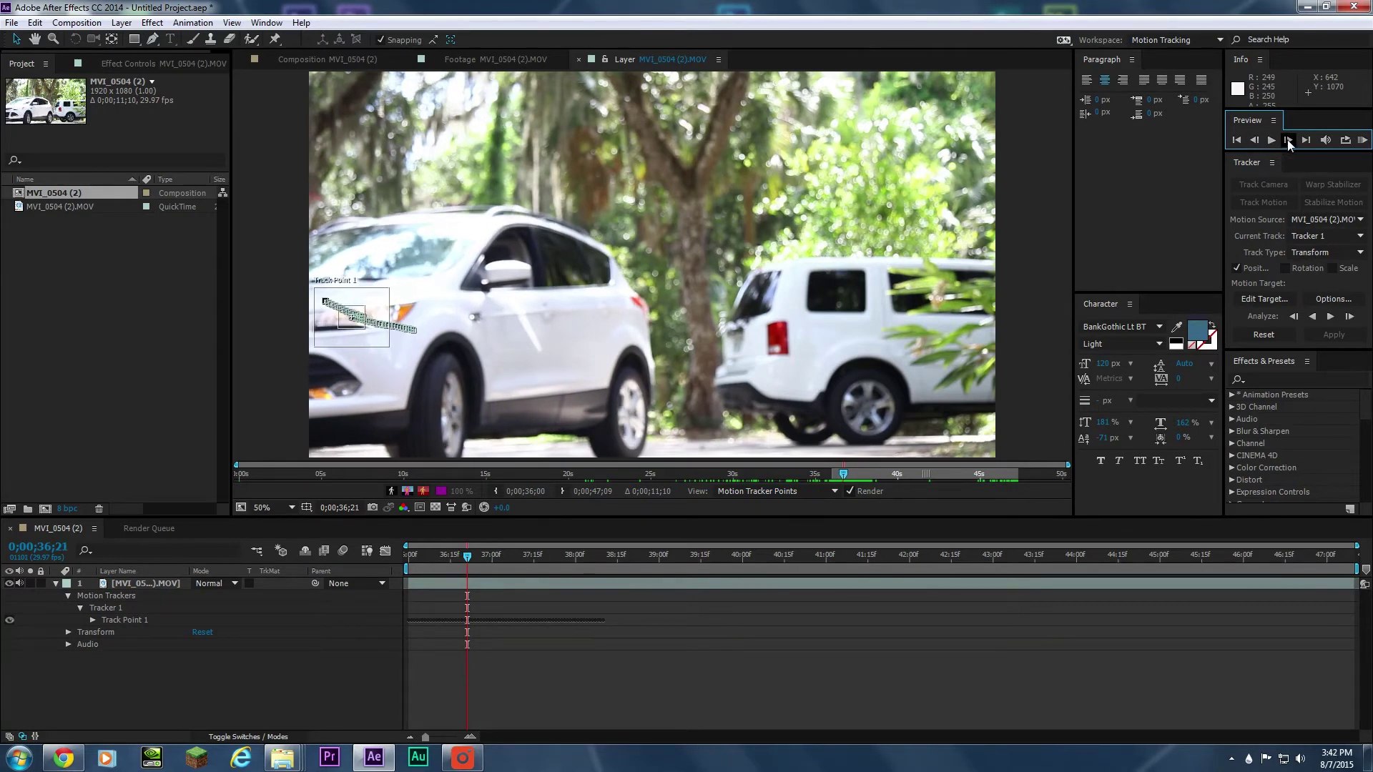
Step: Expand Track Point 1 and delete its tracking keyframes after 0;00;36;21
{"action": "left_click", "coordinate": [93, 620]}
{"action": "left_click_drag", "start_coordinate": [673, 717], "coordinate": [468, 610]}
{"action": "key", "text": "Delete"}
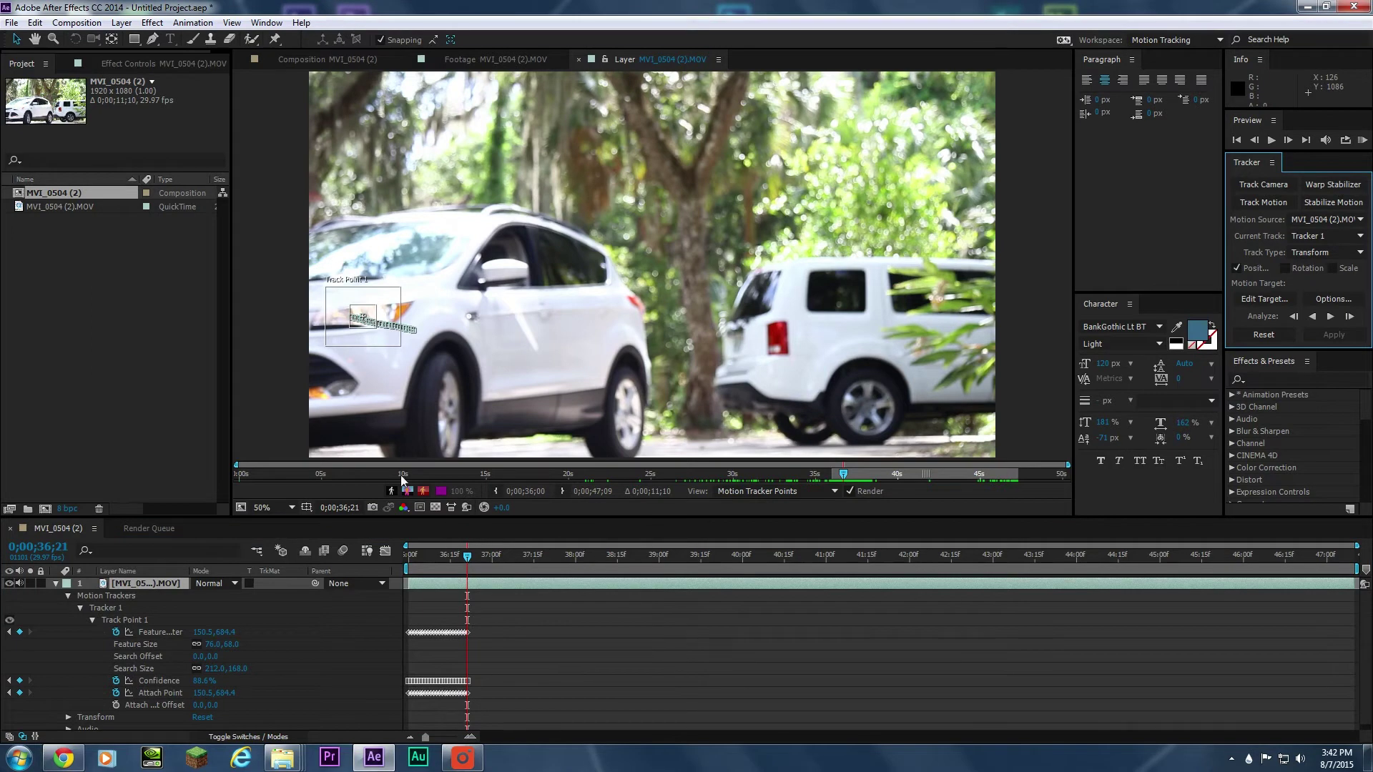
Step: Move Track Point 1 back onto the headlight, to about 106.5, 684.4, and analyze forward from 0;00;36;21
{"action": "left_click", "coordinate": [381, 345]}
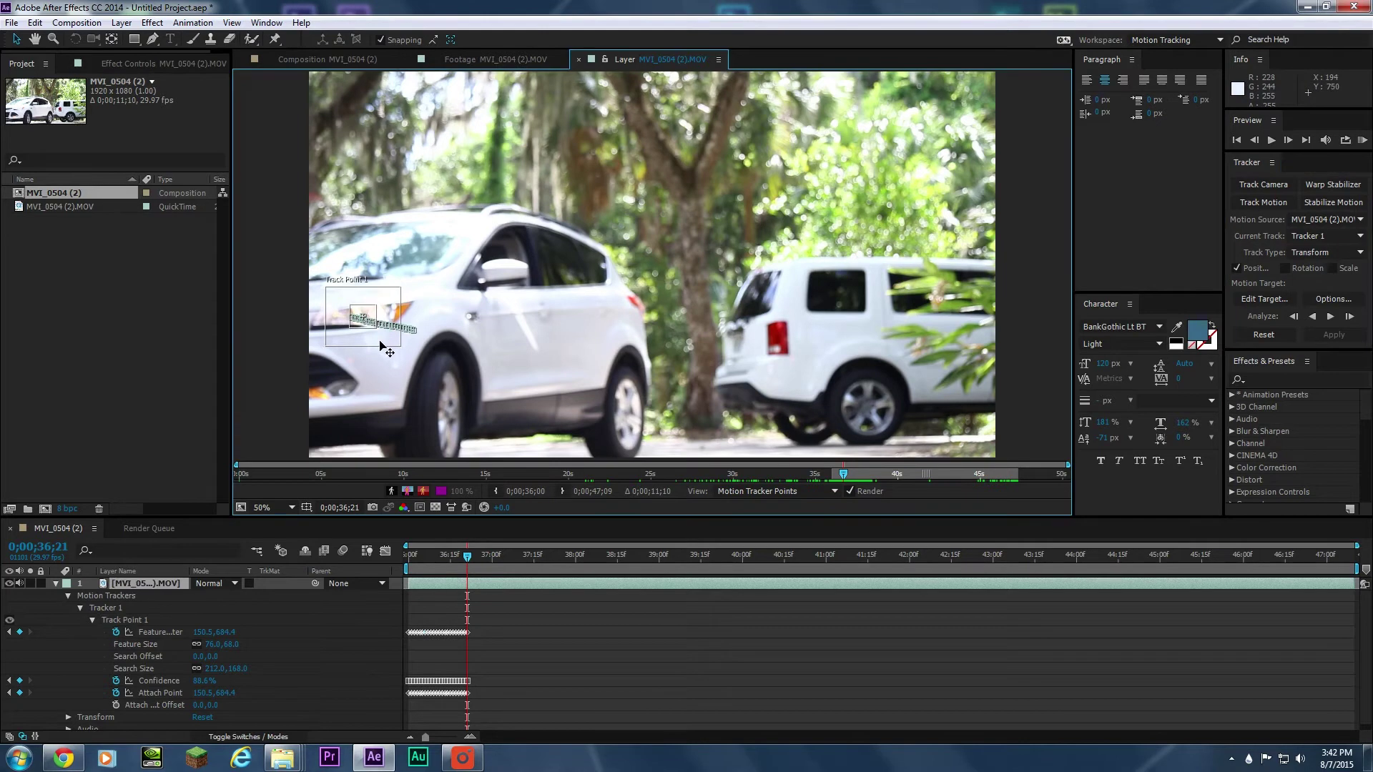
{"action": "left_click_drag", "start_coordinate": [380, 345], "coordinate": [364, 336]}
{"action": "left_click_drag", "start_coordinate": [365, 340], "coordinate": [365, 340]}
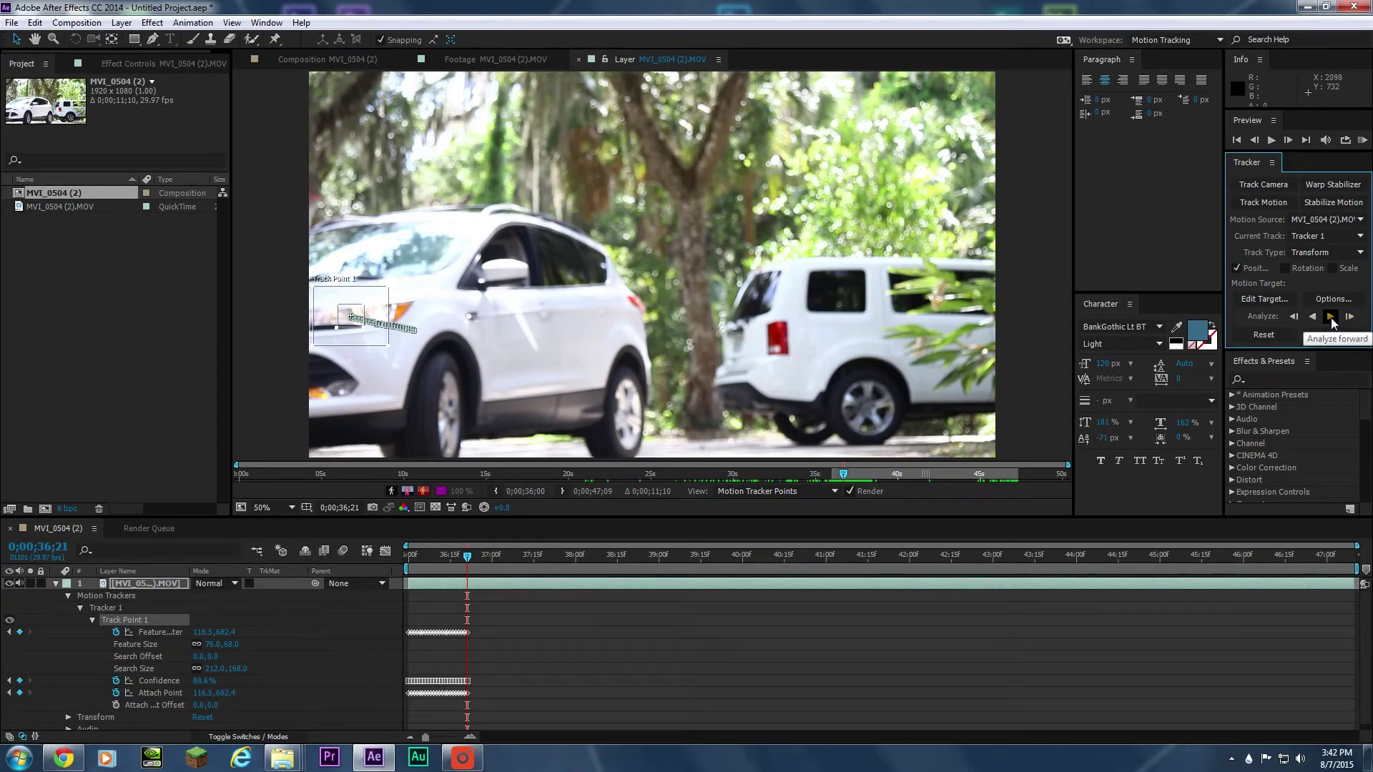
{"action": "left_click_drag", "start_coordinate": [376, 344], "coordinate": [373, 342]}
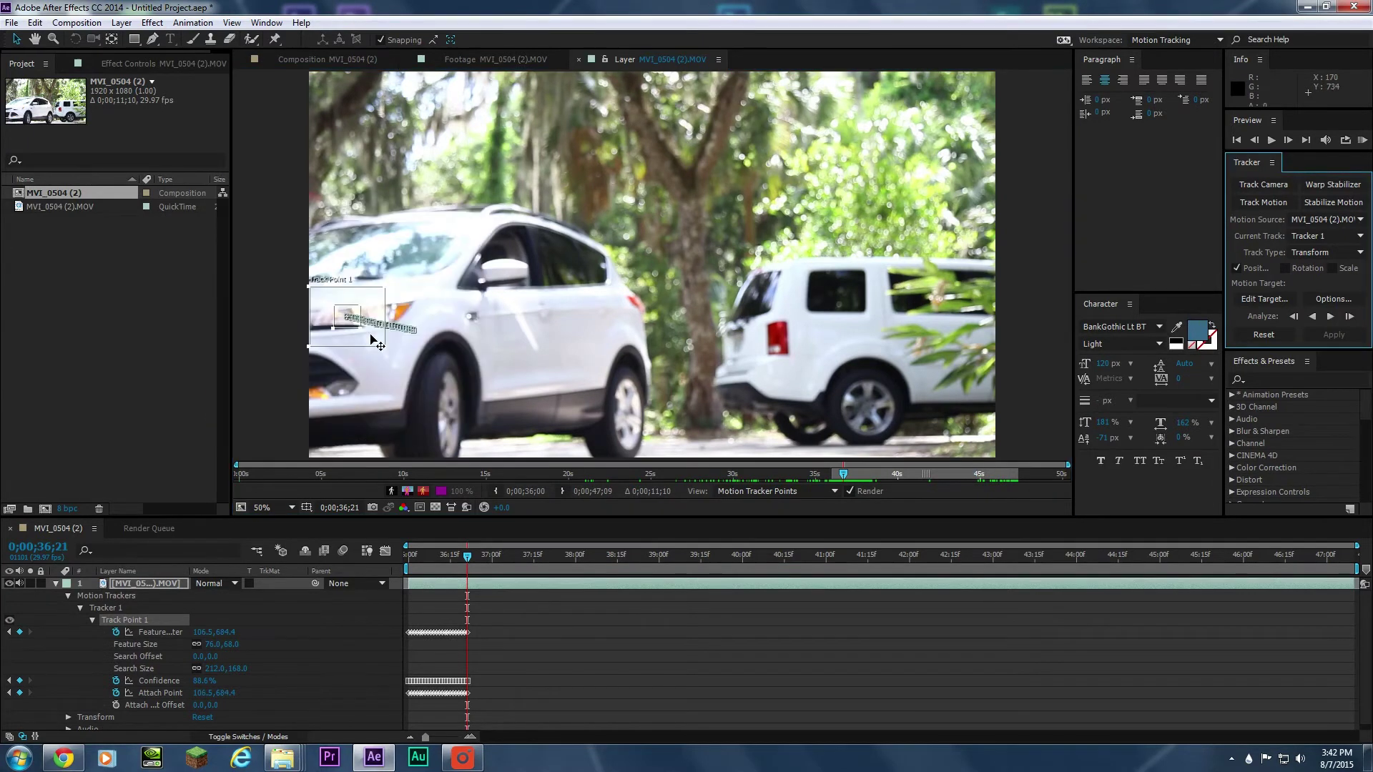
{"action": "left_click", "coordinate": [1327, 322]}
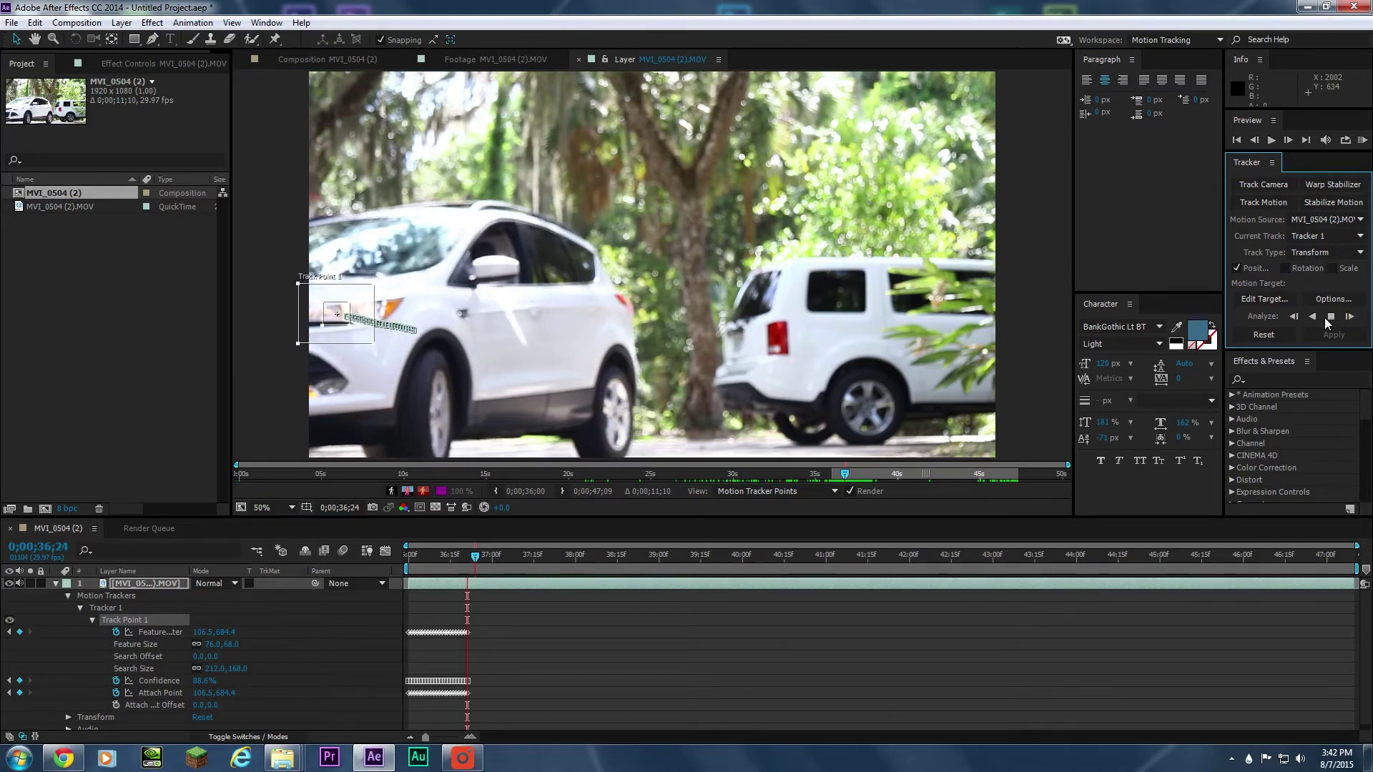
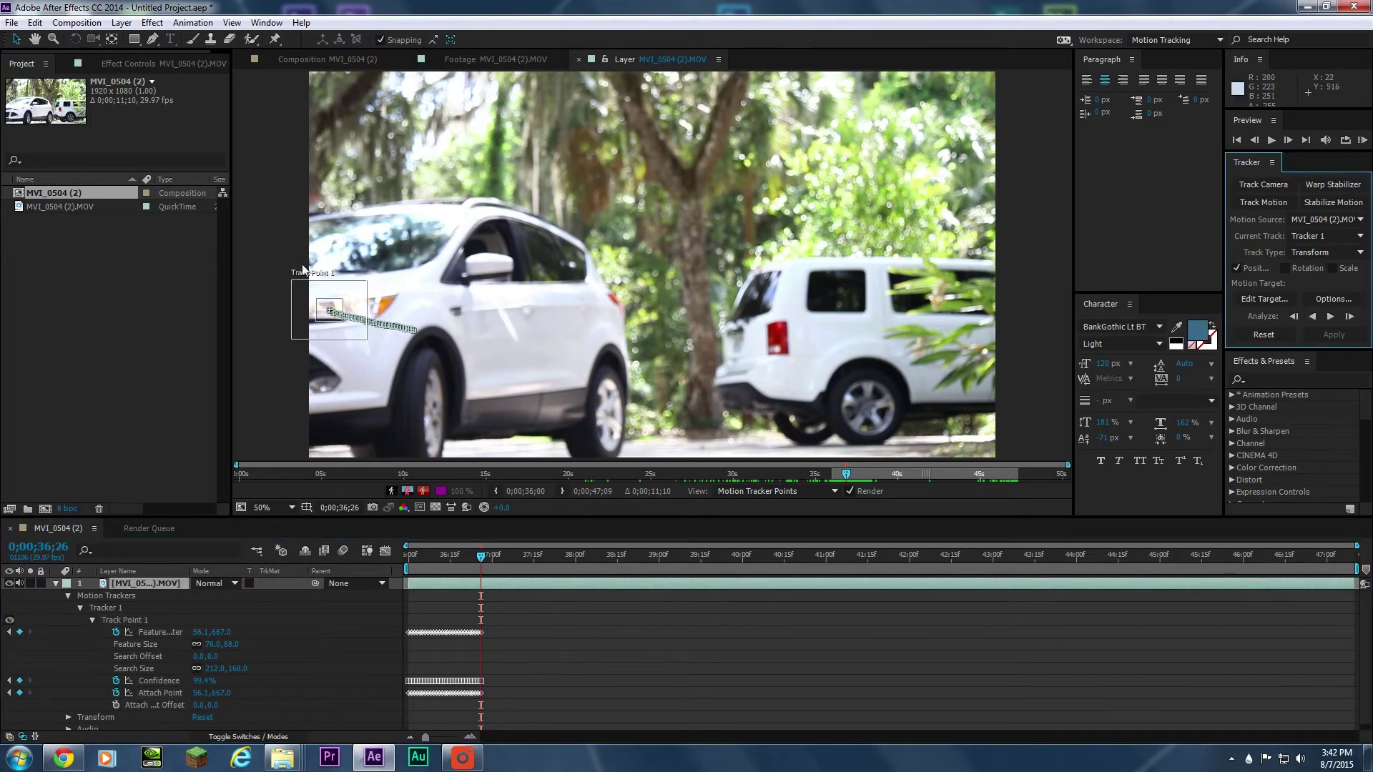
Step: At 0;00;36;26, move Track Point 1 to the car's orange side marker, about 242.1, 629.0, and its attach point back to the headlight, about 52.0, 670.0
{"action": "left_click", "coordinate": [334, 316]}
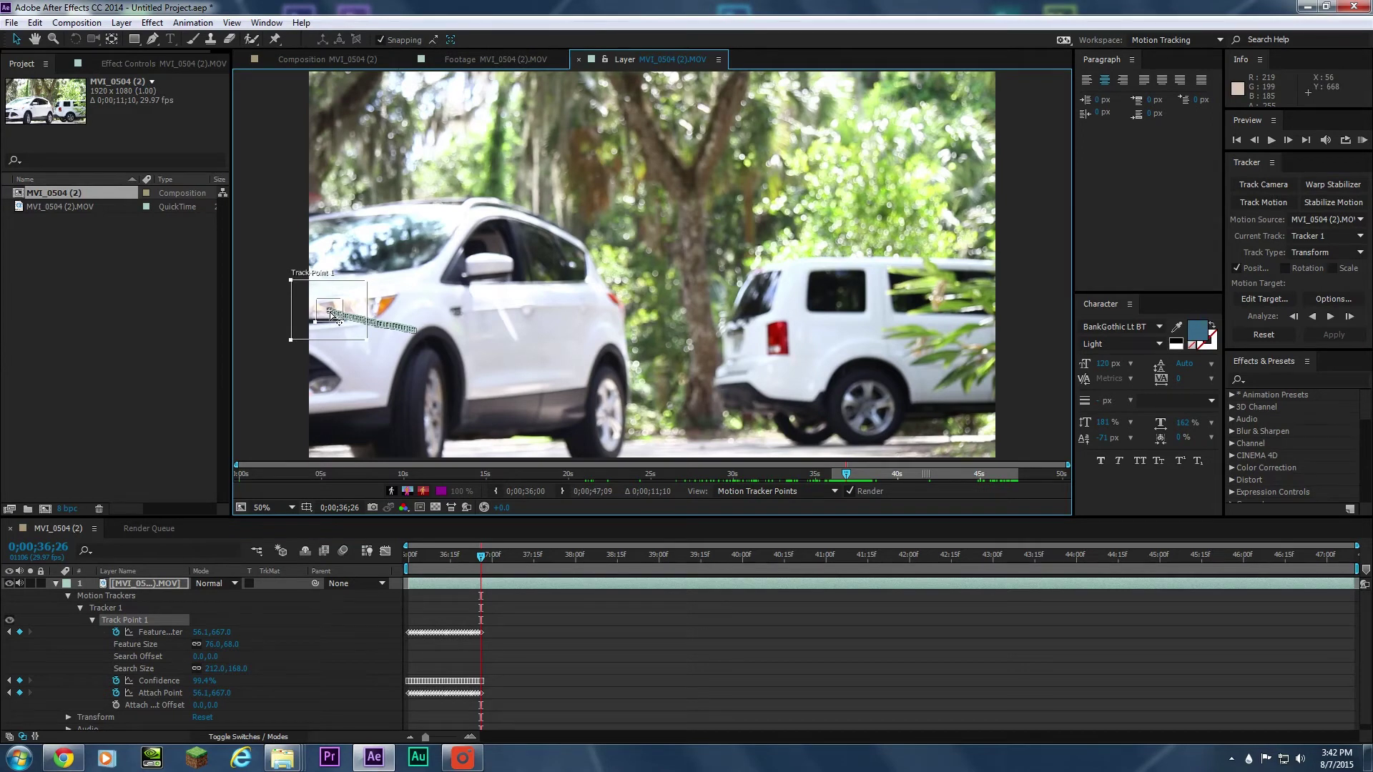
{"action": "left_click_drag", "start_coordinate": [333, 315], "coordinate": [335, 315]}
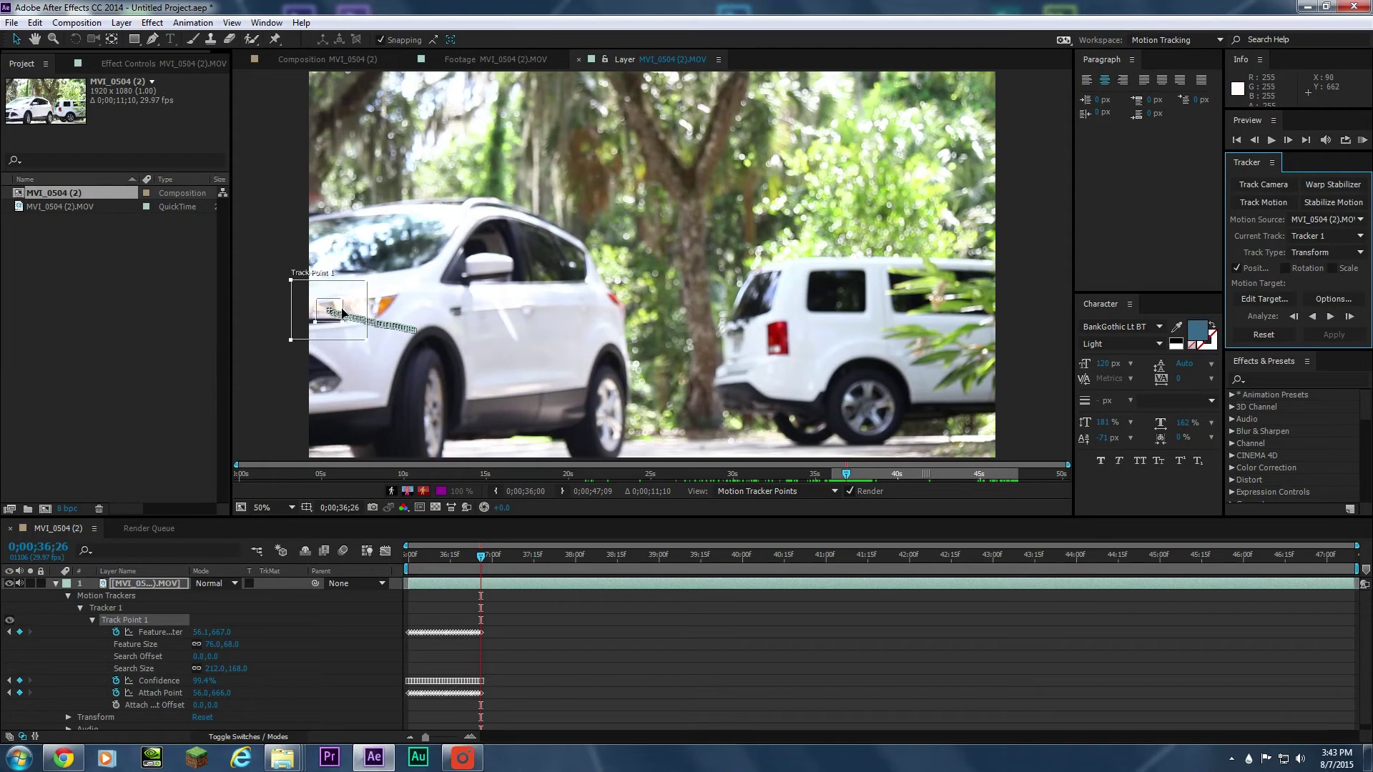
{"action": "left_click", "coordinate": [347, 312]}
{"action": "left_click", "coordinate": [349, 307]}
{"action": "left_click_drag", "start_coordinate": [339, 299], "coordinate": [401, 289]}
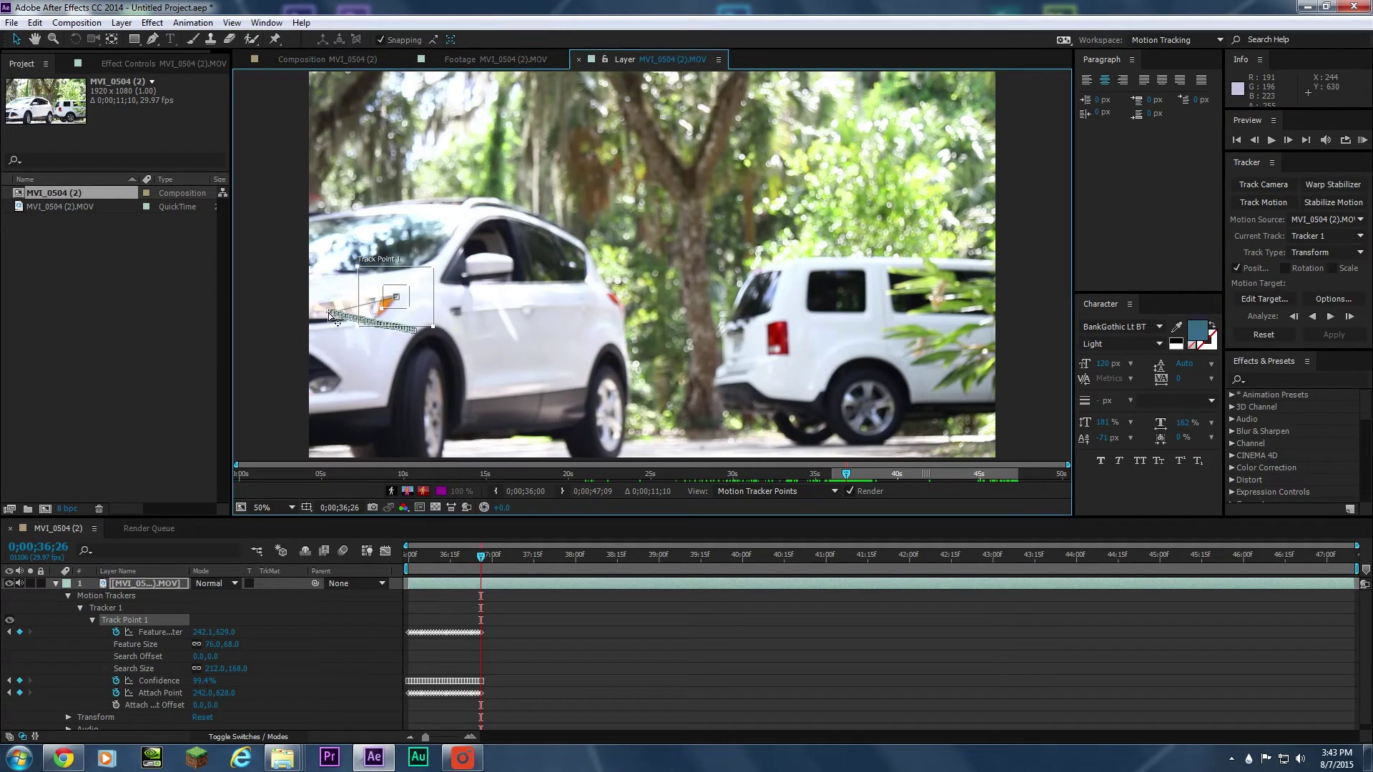
{"action": "left_click_drag", "start_coordinate": [333, 319], "coordinate": [329, 317]}
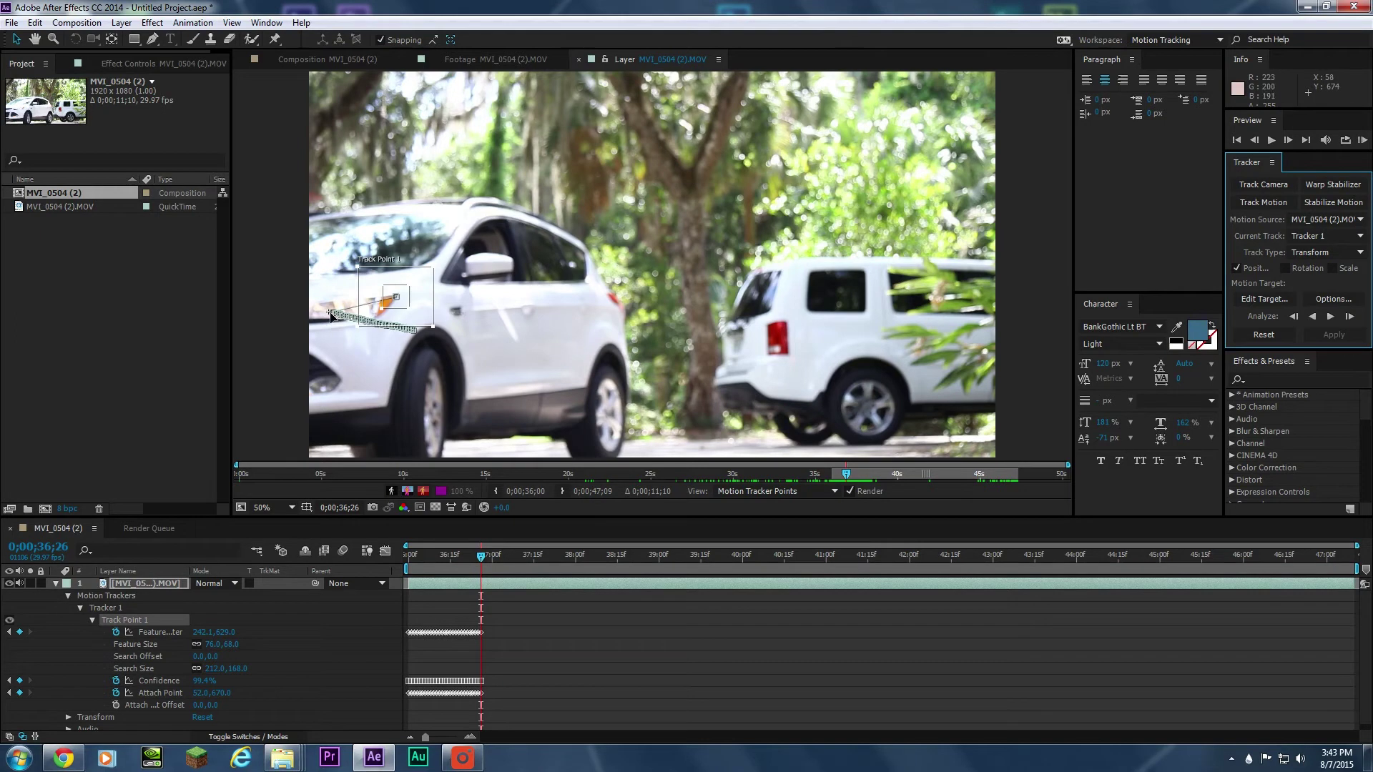
Step: Analyze the track frame by frame to 0;00;37;00, then continuously forward, stopping at 0;00;37;21
{"action": "left_click", "coordinate": [1345, 319]}
{"action": "left_click", "coordinate": [1345, 319]}
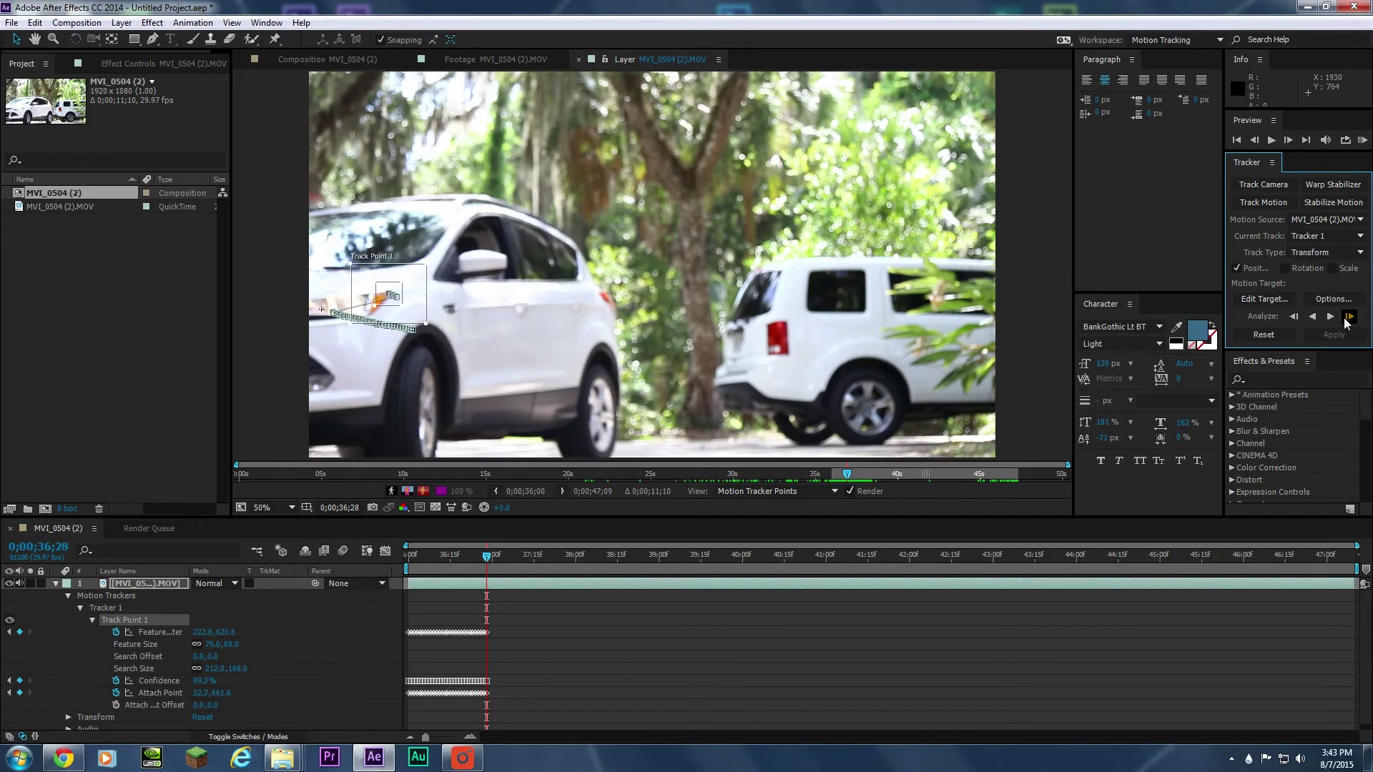
{"action": "left_click", "coordinate": [1346, 319]}
{"action": "left_click", "coordinate": [1346, 319]}
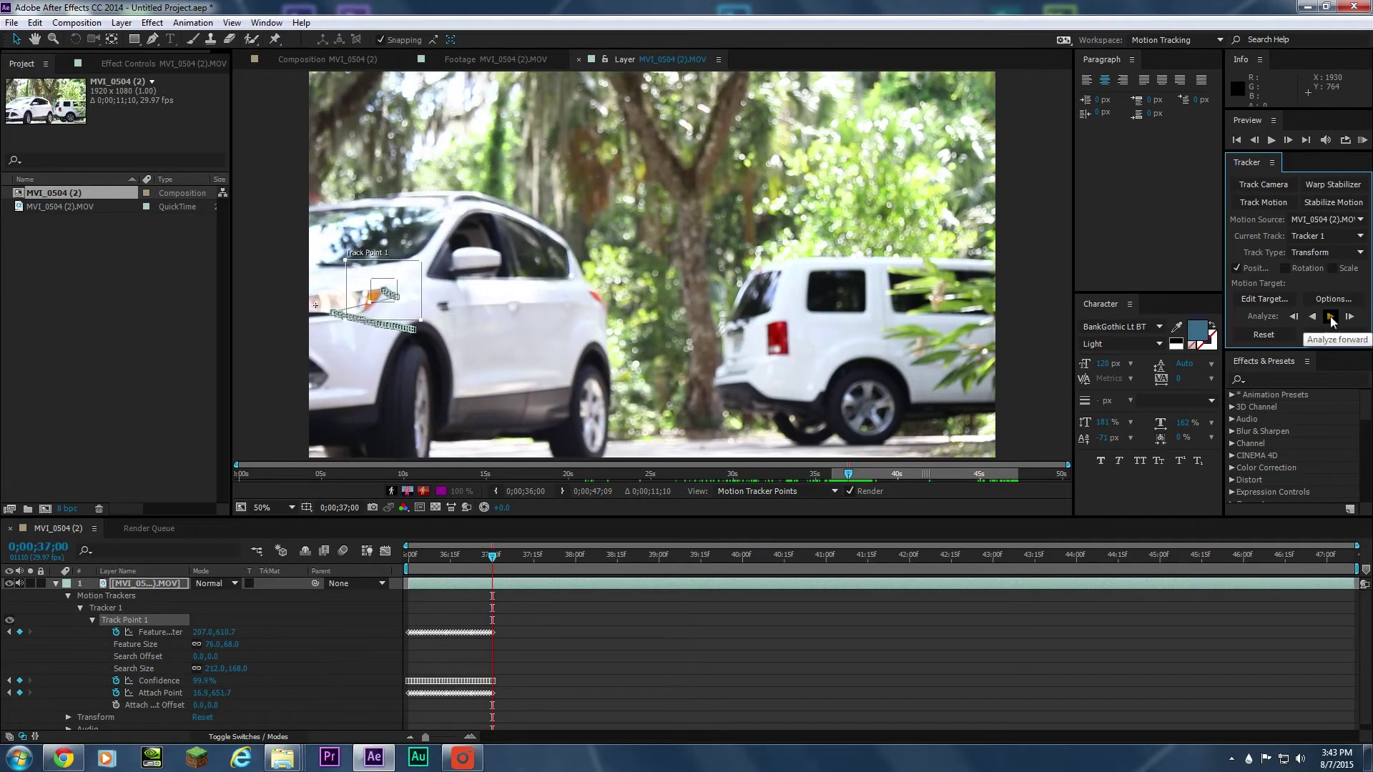
{"action": "left_click", "coordinate": [1331, 319]}
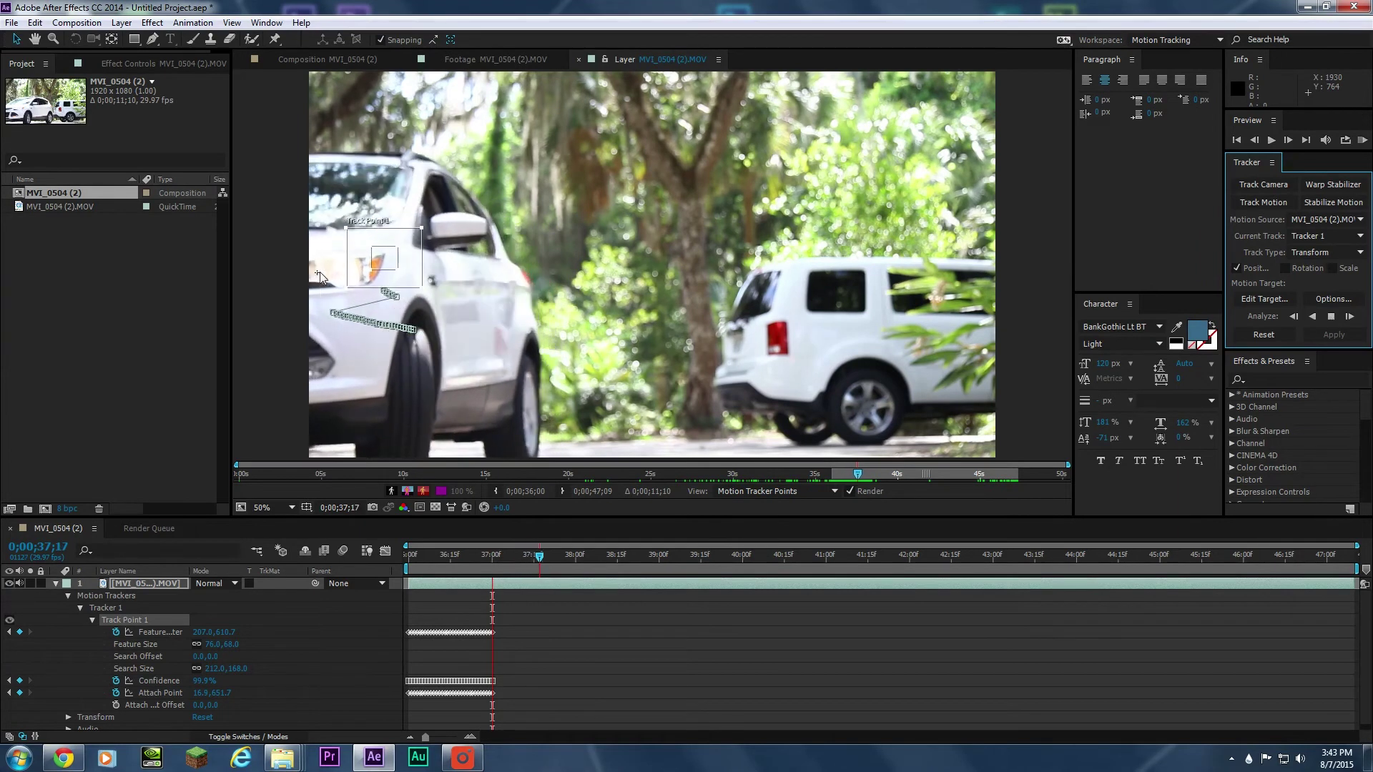
{"action": "left_click", "coordinate": [1330, 318]}
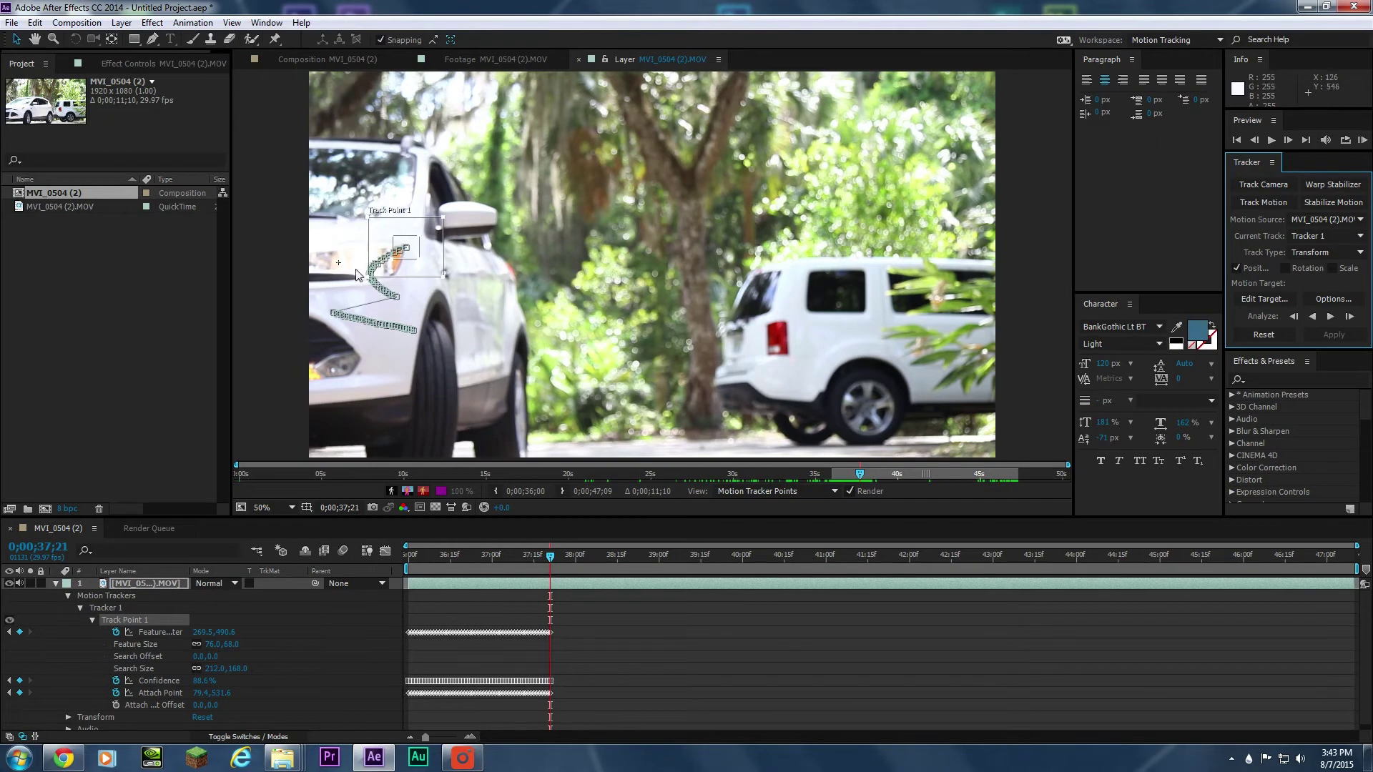
Step: Move Track Point 1 and its attach point onto the headlight, about 77.5, 542.6, and analyze forward from 0;00;37;21 to 0;00;38;14
{"action": "left_click_drag", "start_coordinate": [435, 250], "coordinate": [355, 278]}
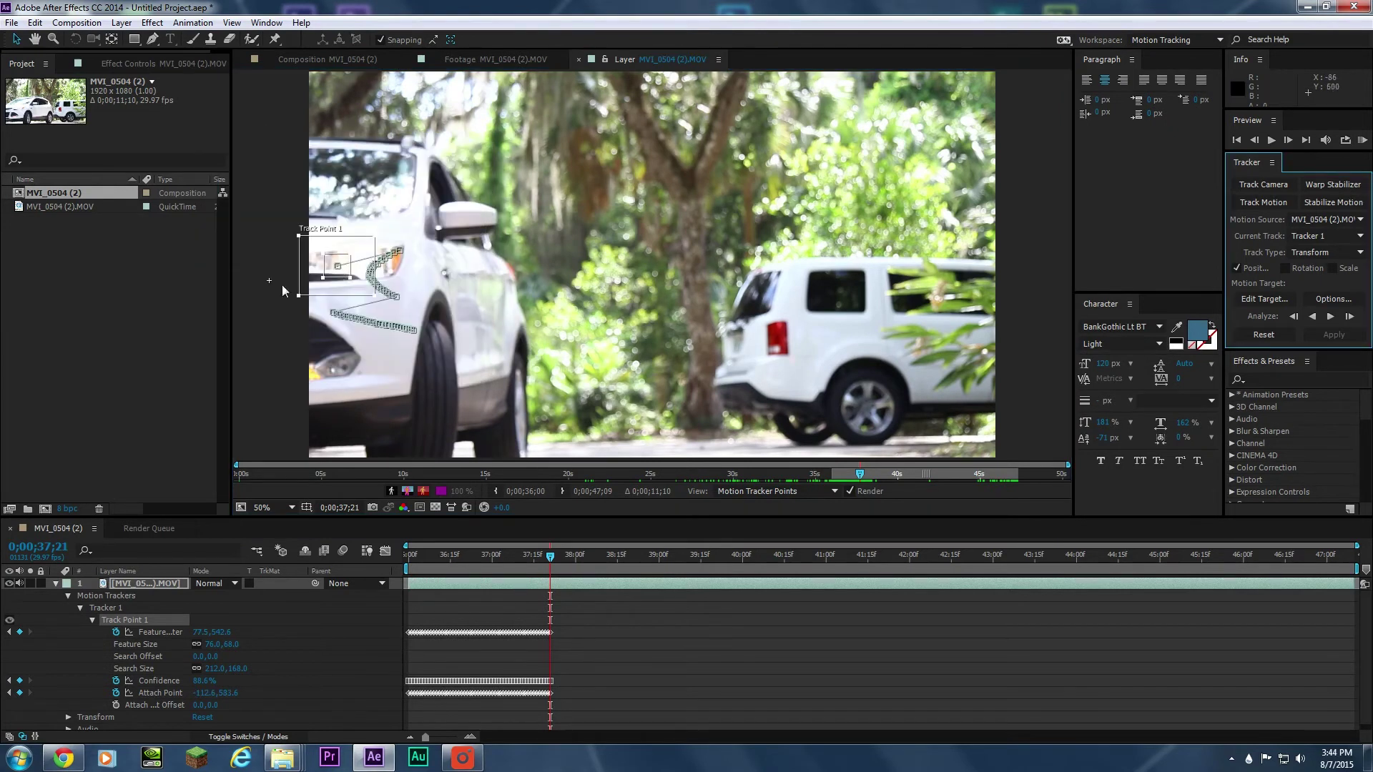
{"action": "left_click", "coordinate": [336, 270]}
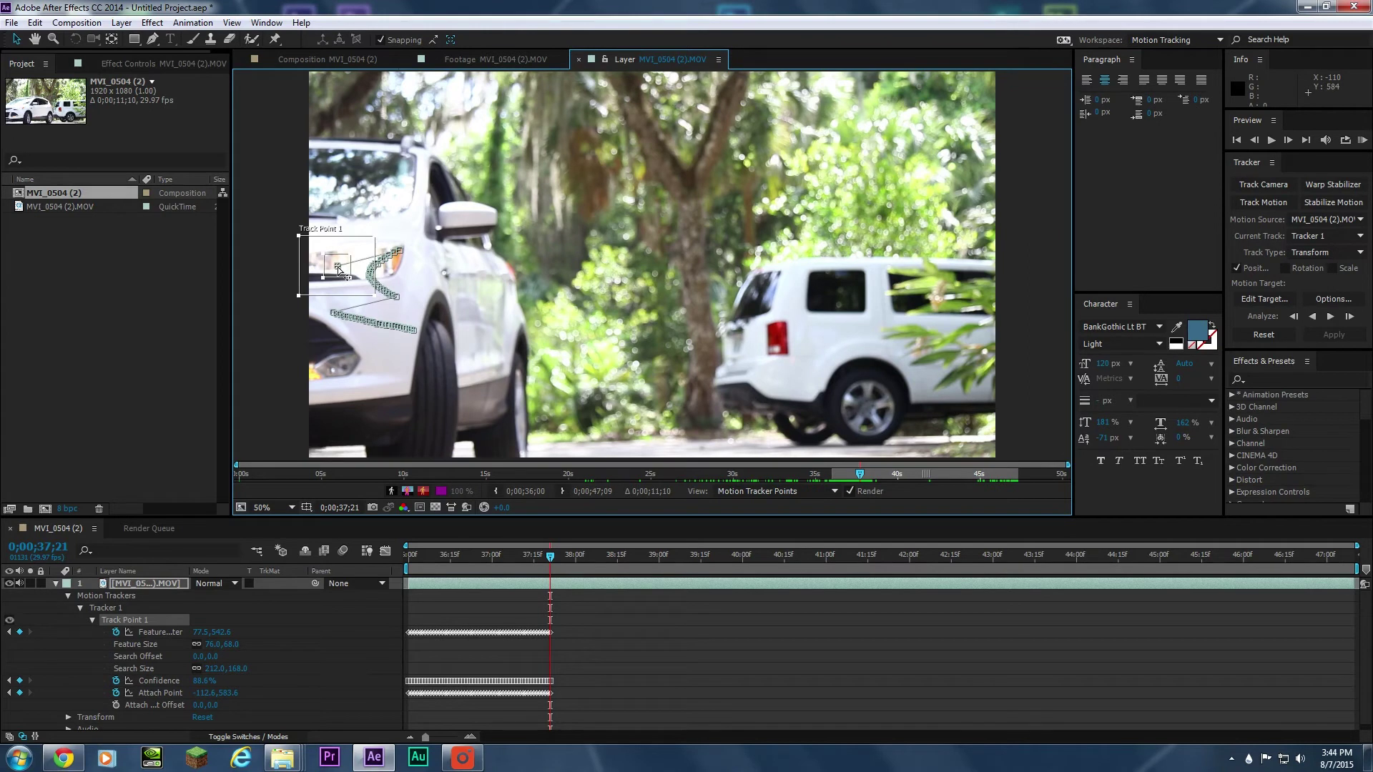
{"action": "left_click", "coordinate": [1331, 318]}
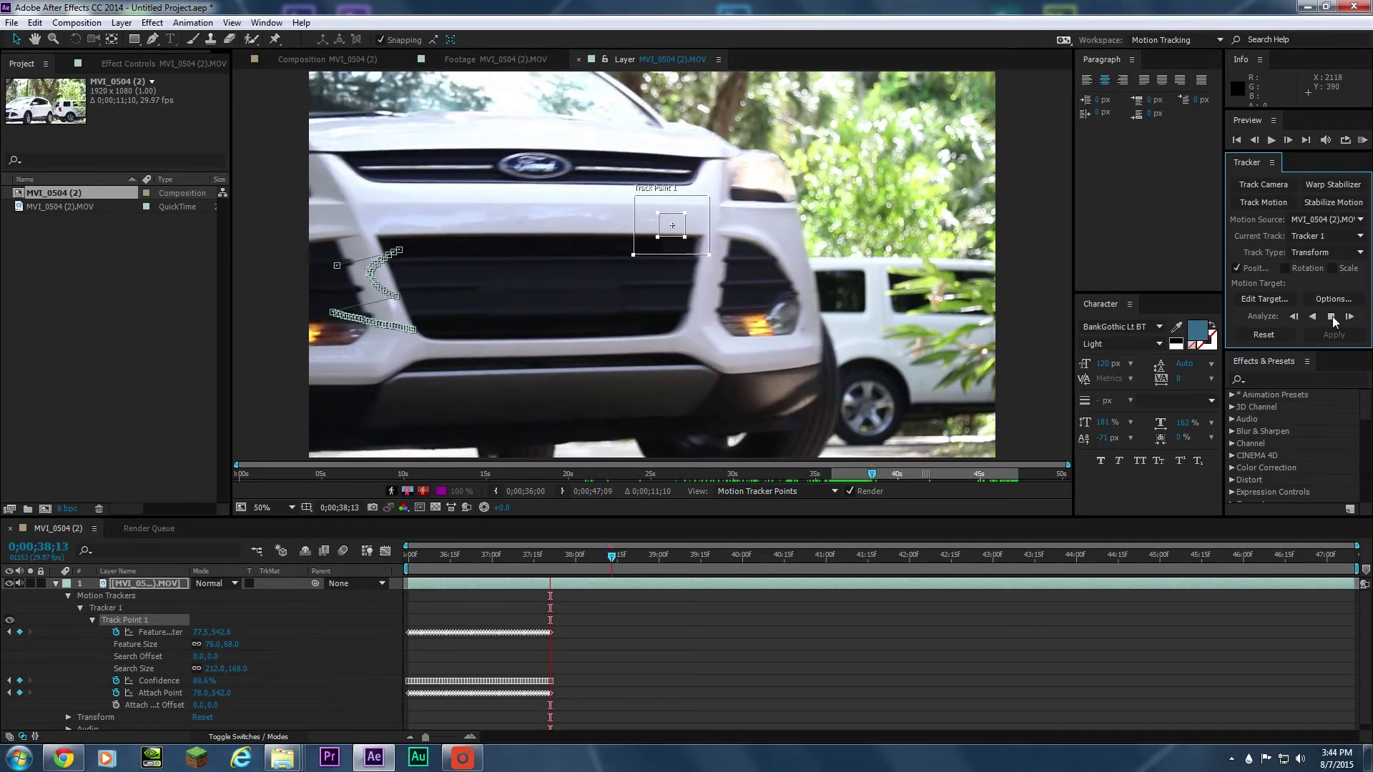
{"action": "left_click", "coordinate": [1331, 316]}
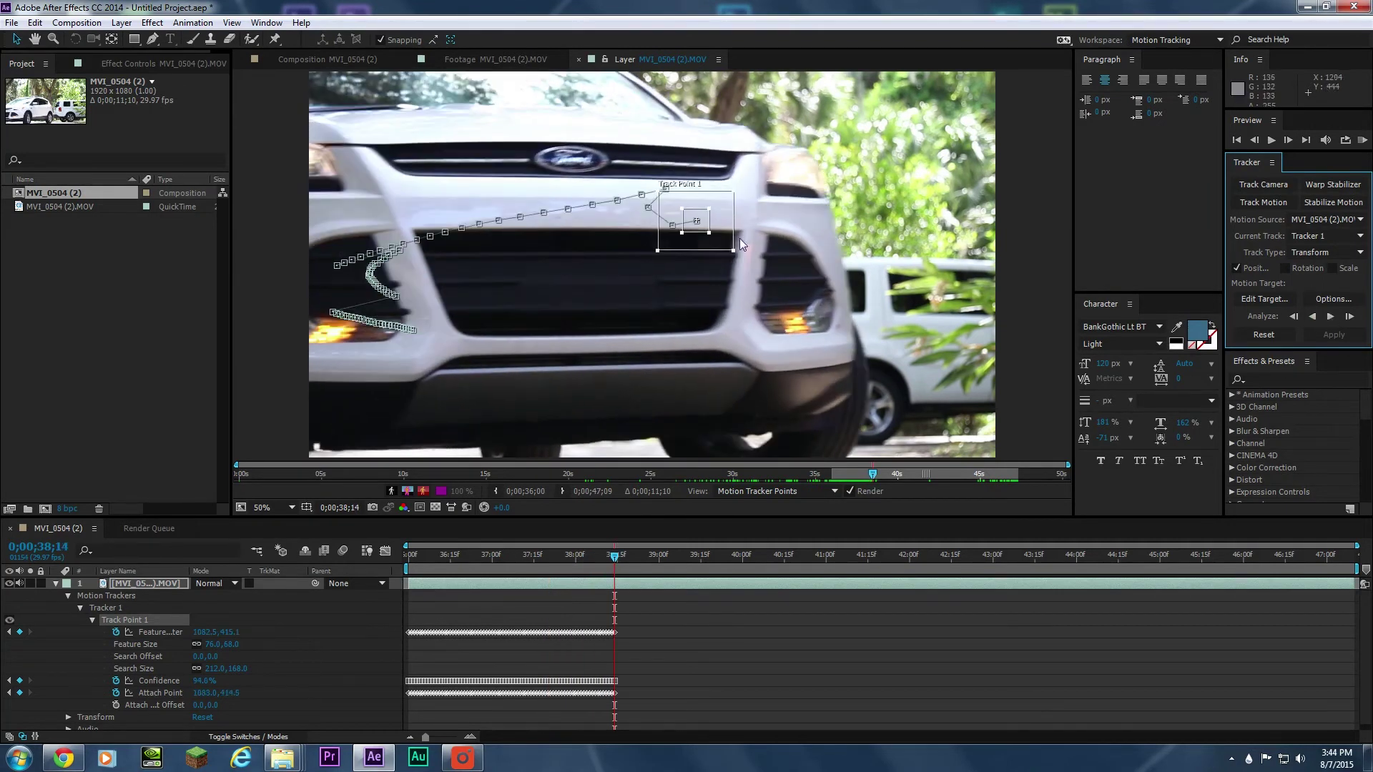
Step: Return to about 0;00;37;21 and select Track Point 1's tracking keyframes after that time
{"action": "left_click_drag", "start_coordinate": [618, 565], "coordinate": [558, 581]}
{"action": "left_click_drag", "start_coordinate": [654, 713], "coordinate": [558, 623]}
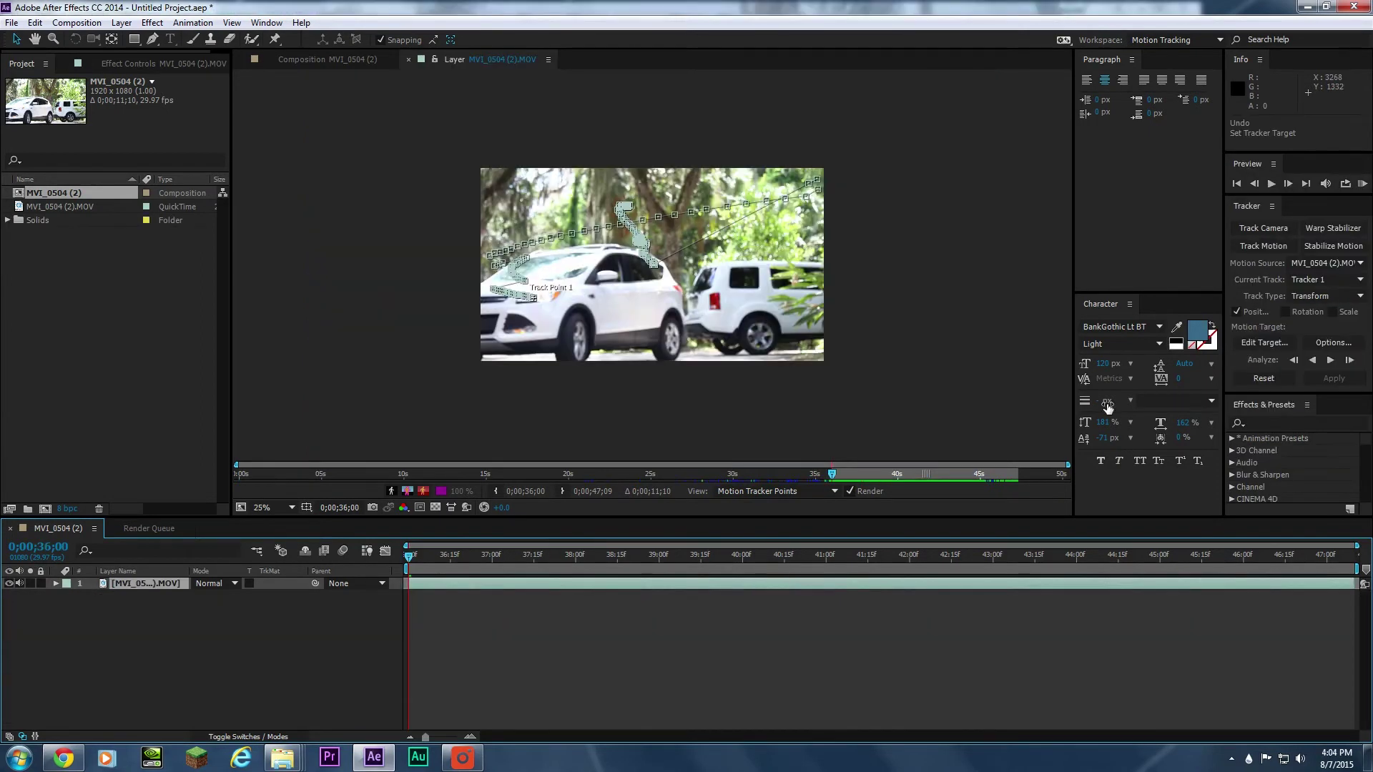
Step: Add a new null object layer above the MVI_0504 (2) clip in the composition
{"action": "left_click", "coordinate": [228, 595]}
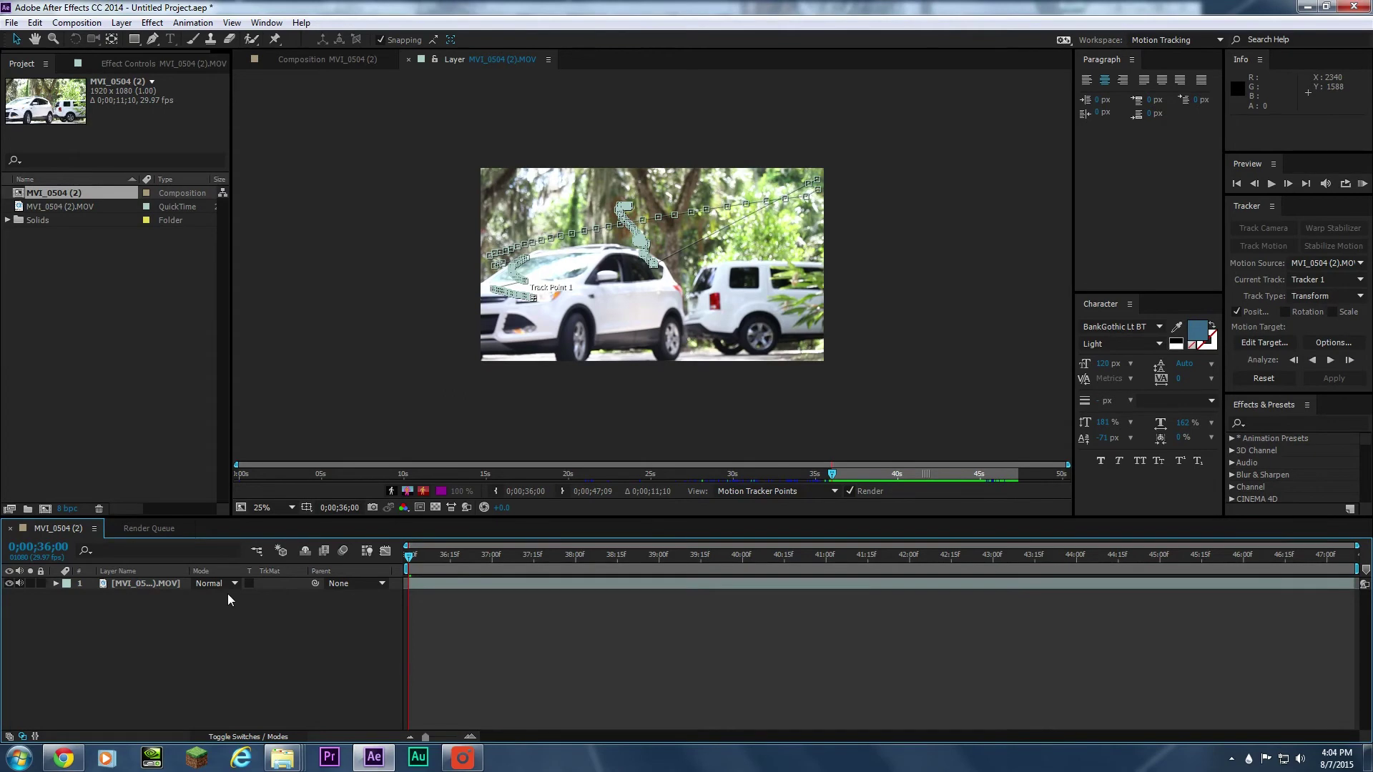
{"action": "key", "text": "ctrl+alt+shift+y"}
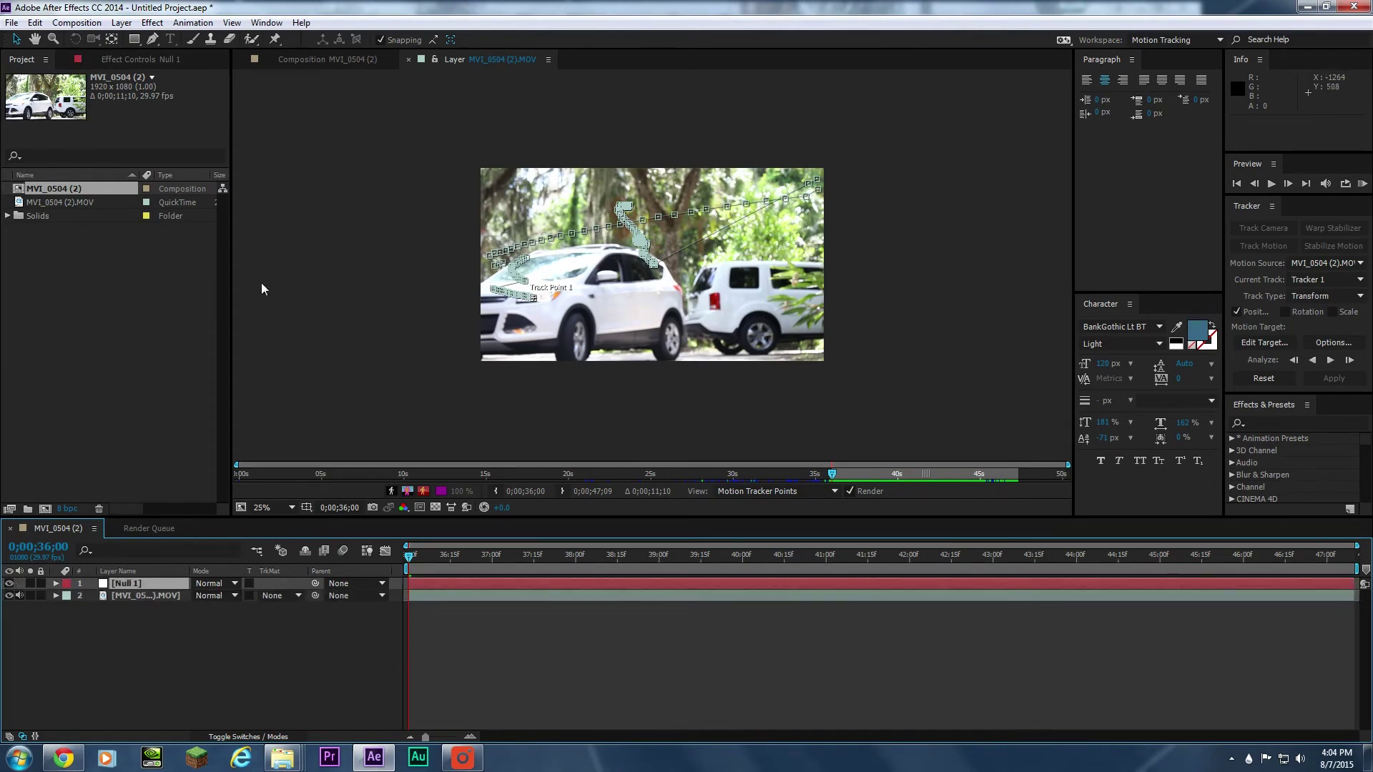
{"action": "left_click", "coordinate": [122, 22]}
{"action": "mouse_move", "coordinate": [240, 39]}
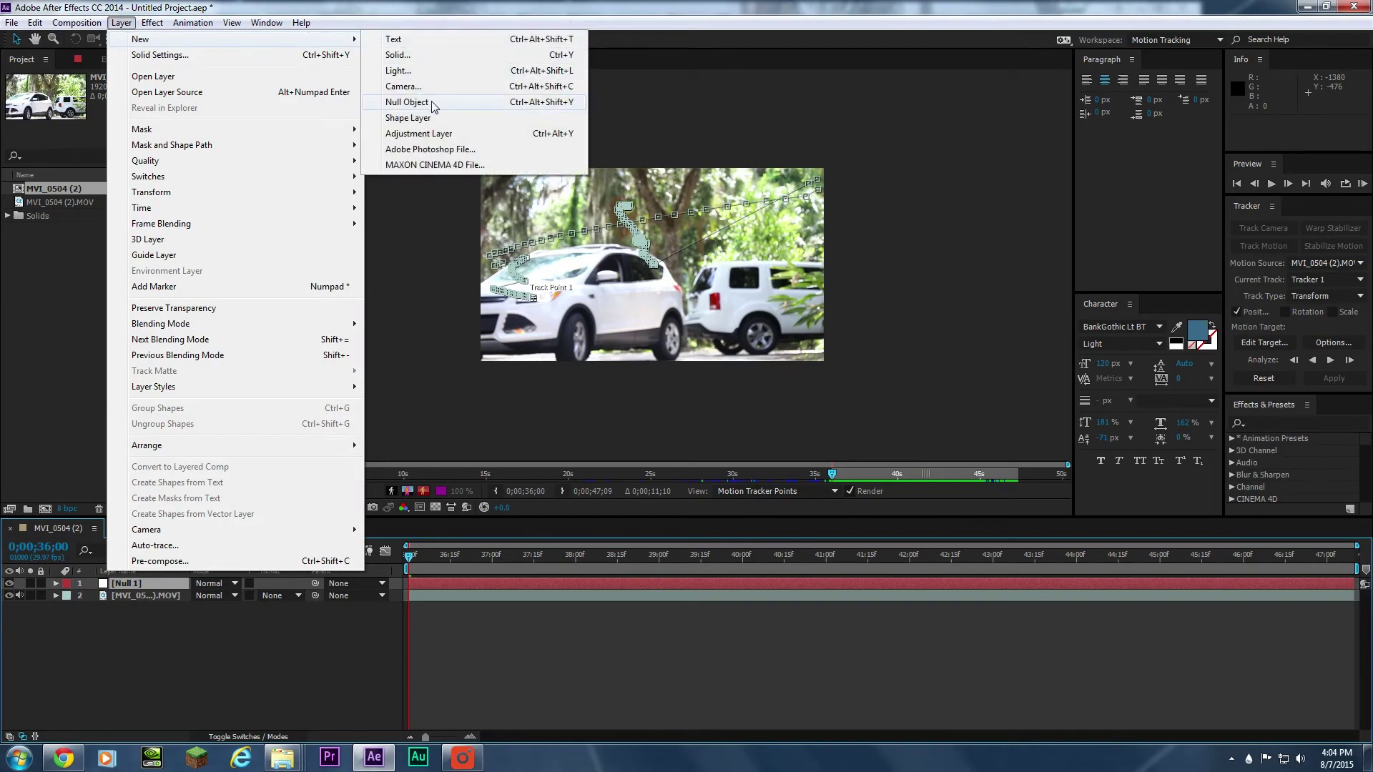
{"action": "left_click", "coordinate": [143, 615]}
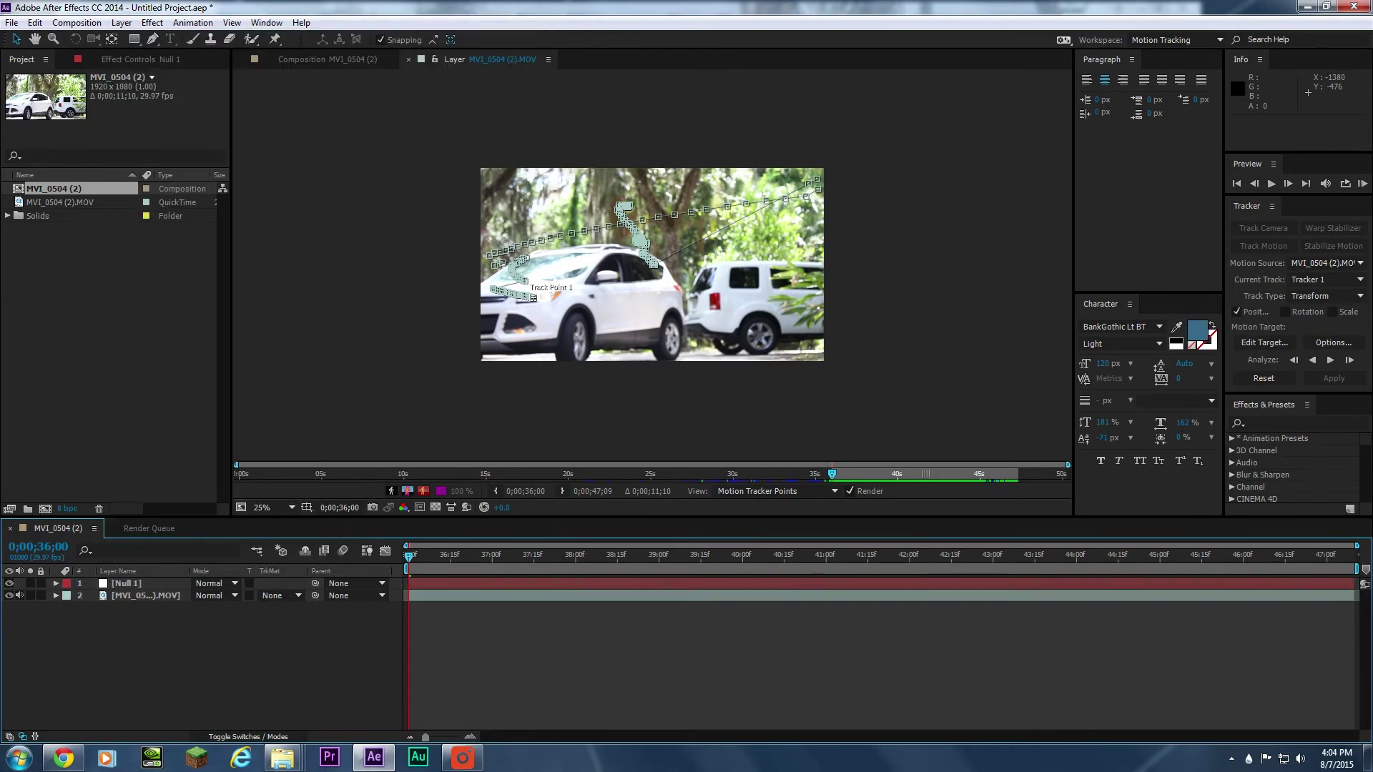
Step: Set the tracker's motion target to the Null 1 layer
{"action": "left_click", "coordinate": [1265, 344]}
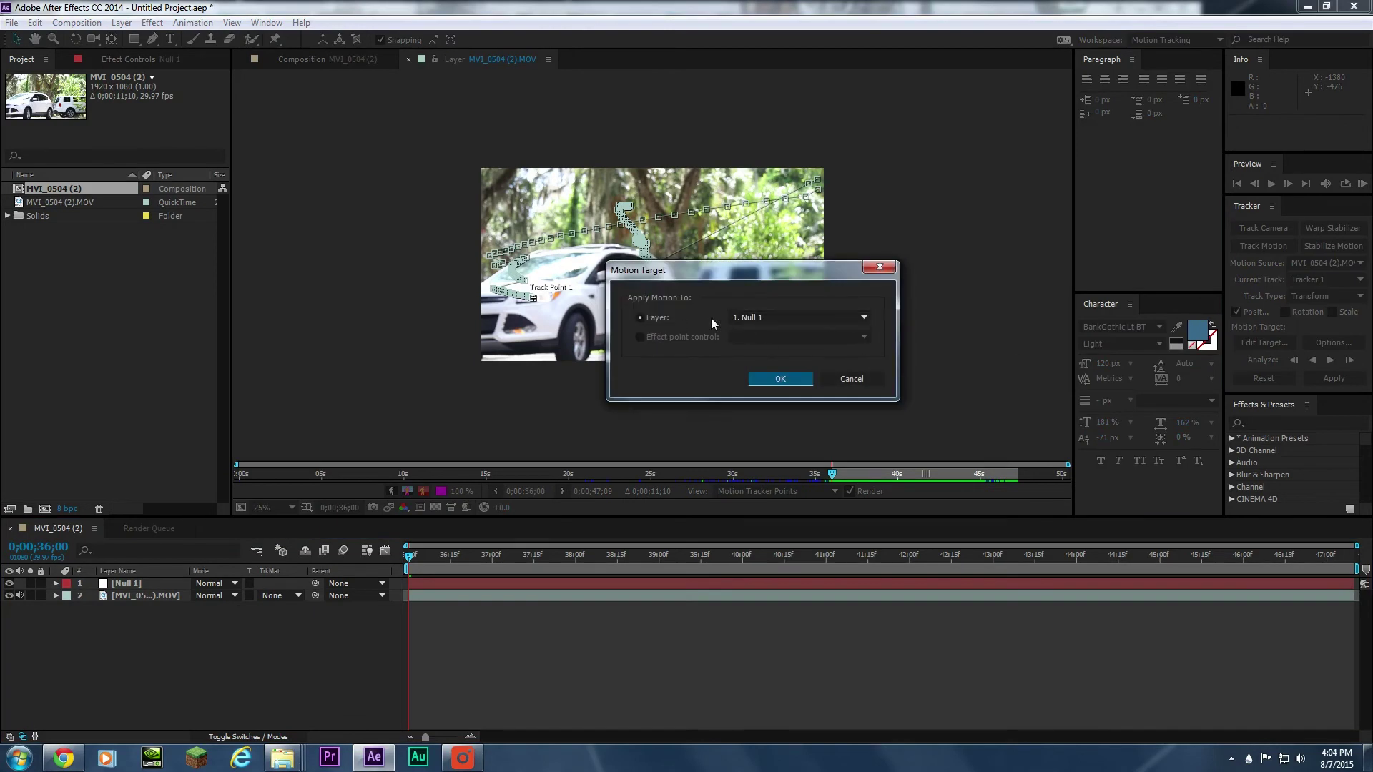
{"action": "left_click", "coordinate": [747, 318]}
{"action": "left_click", "coordinate": [754, 327]}
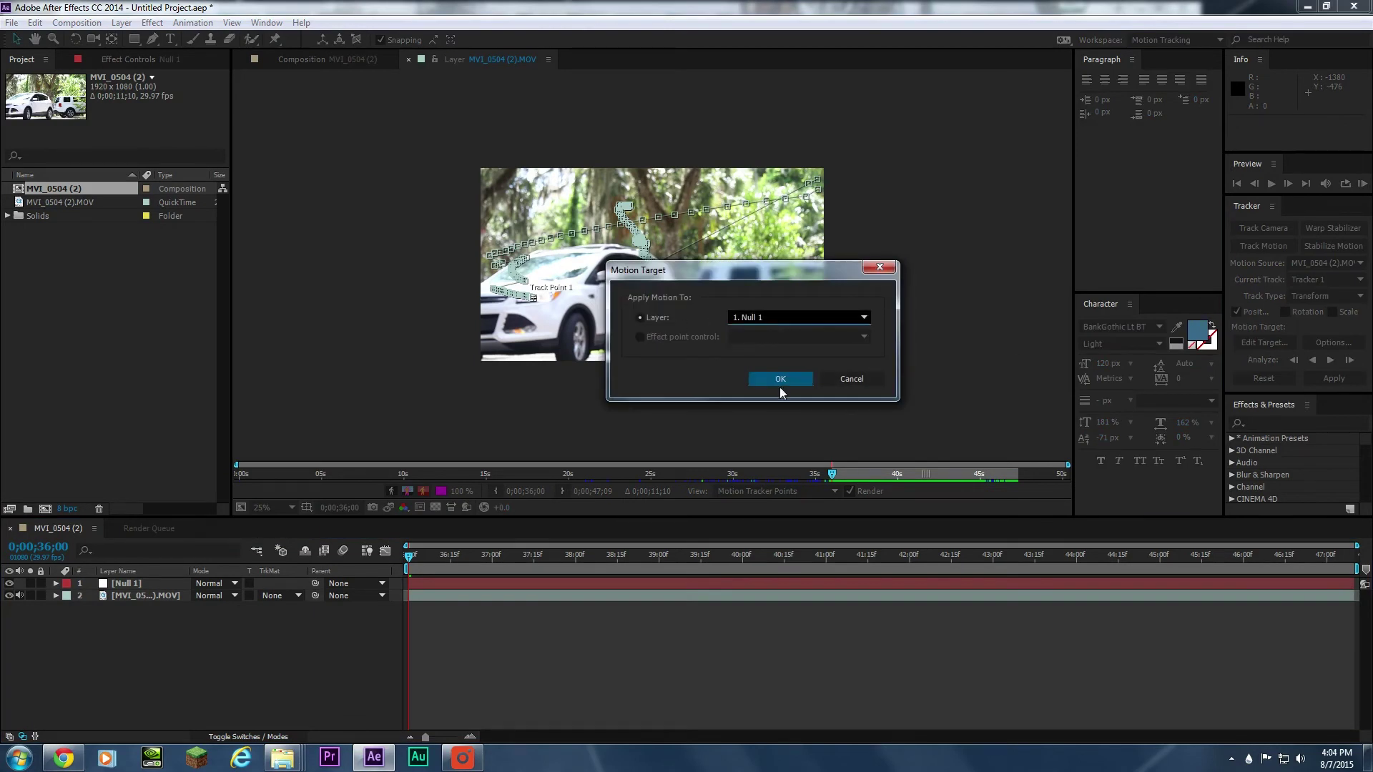
{"action": "left_click", "coordinate": [779, 386]}
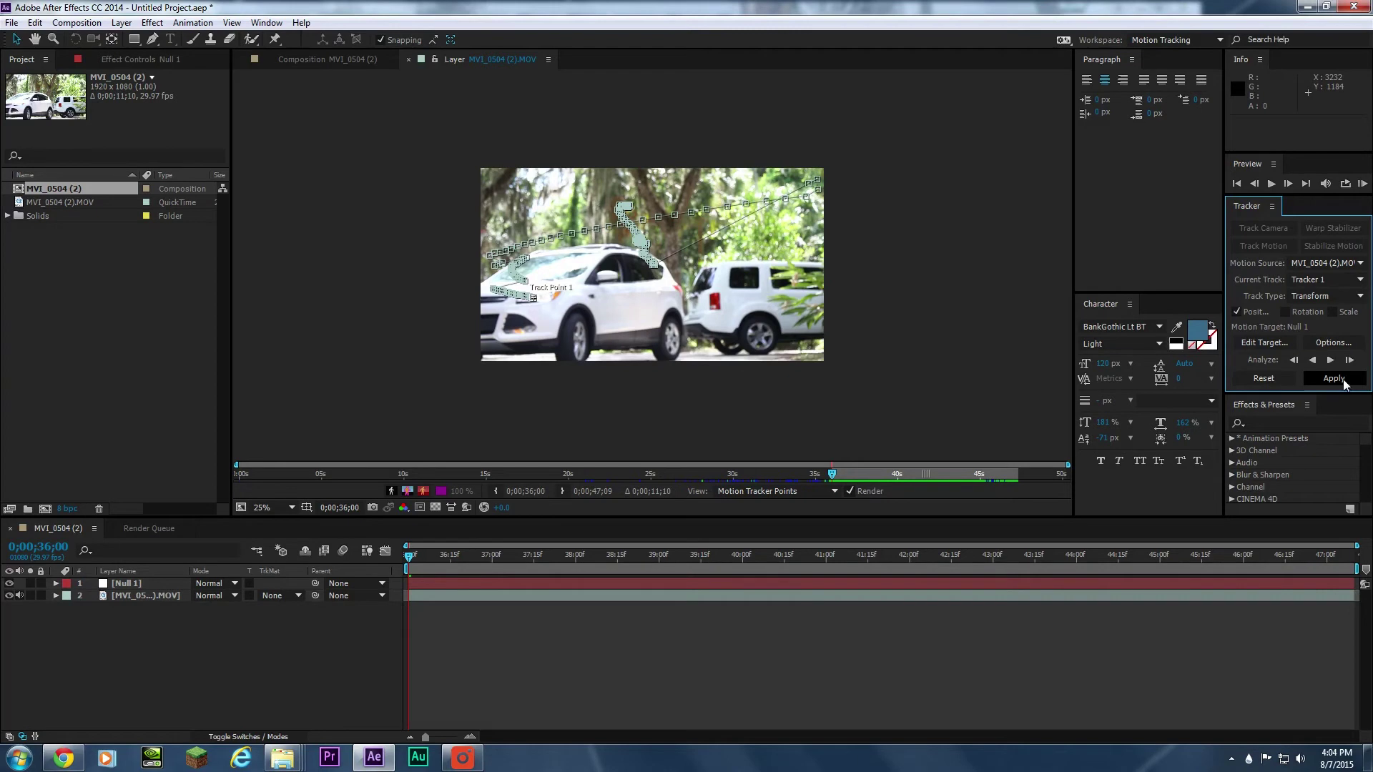
Step: Apply Tracker 1's motion to the null in both X and Y dimensions
{"action": "left_click", "coordinate": [1340, 280]}
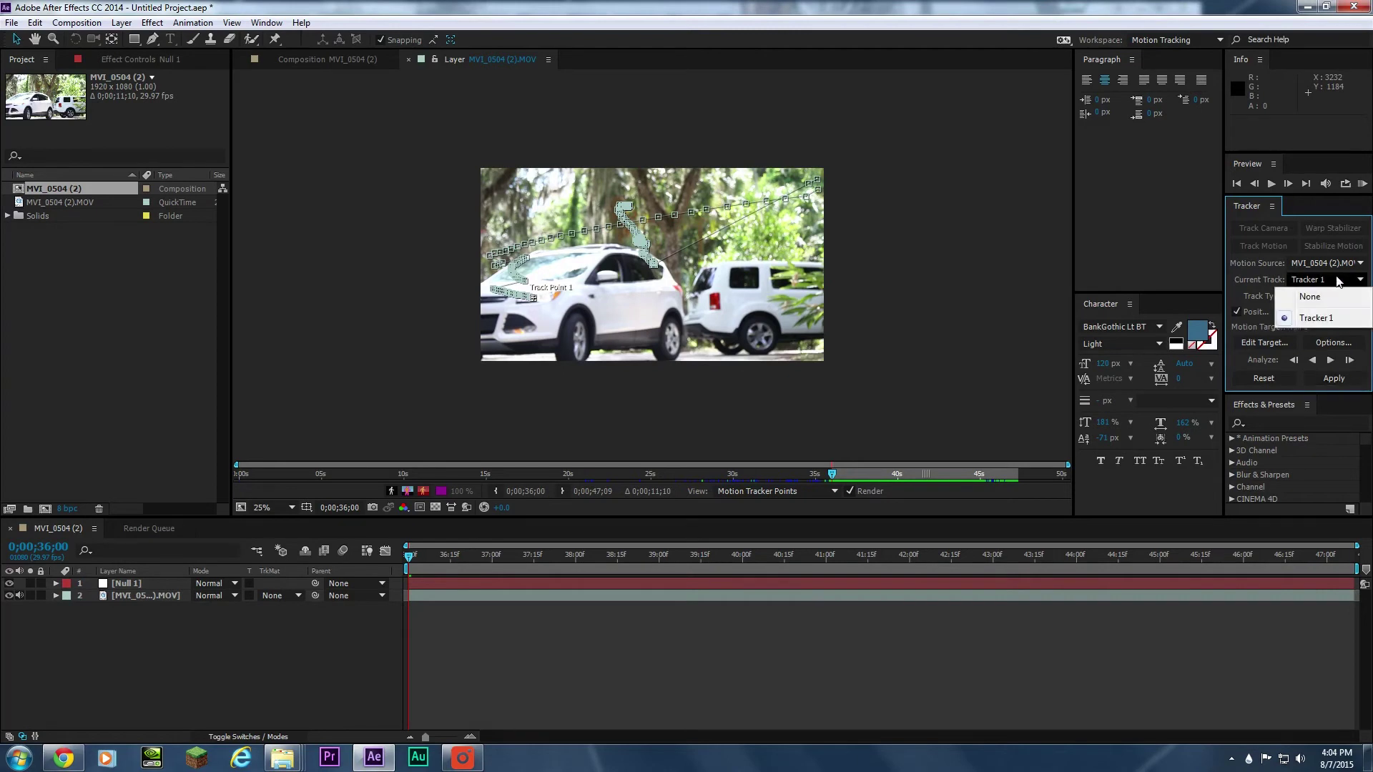
{"action": "left_click", "coordinate": [1335, 371]}
{"action": "left_click", "coordinate": [1333, 378]}
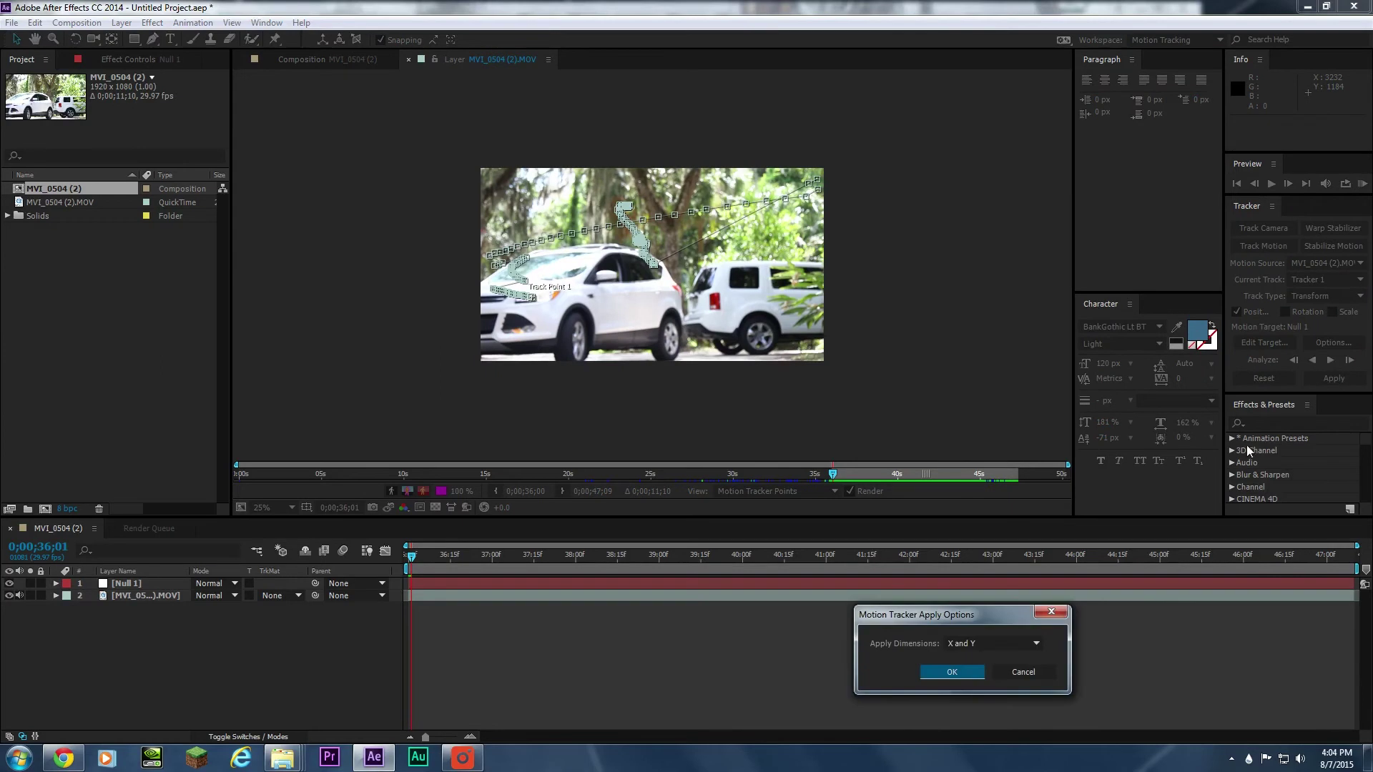
{"action": "left_click_drag", "start_coordinate": [971, 612], "coordinate": [659, 268]}
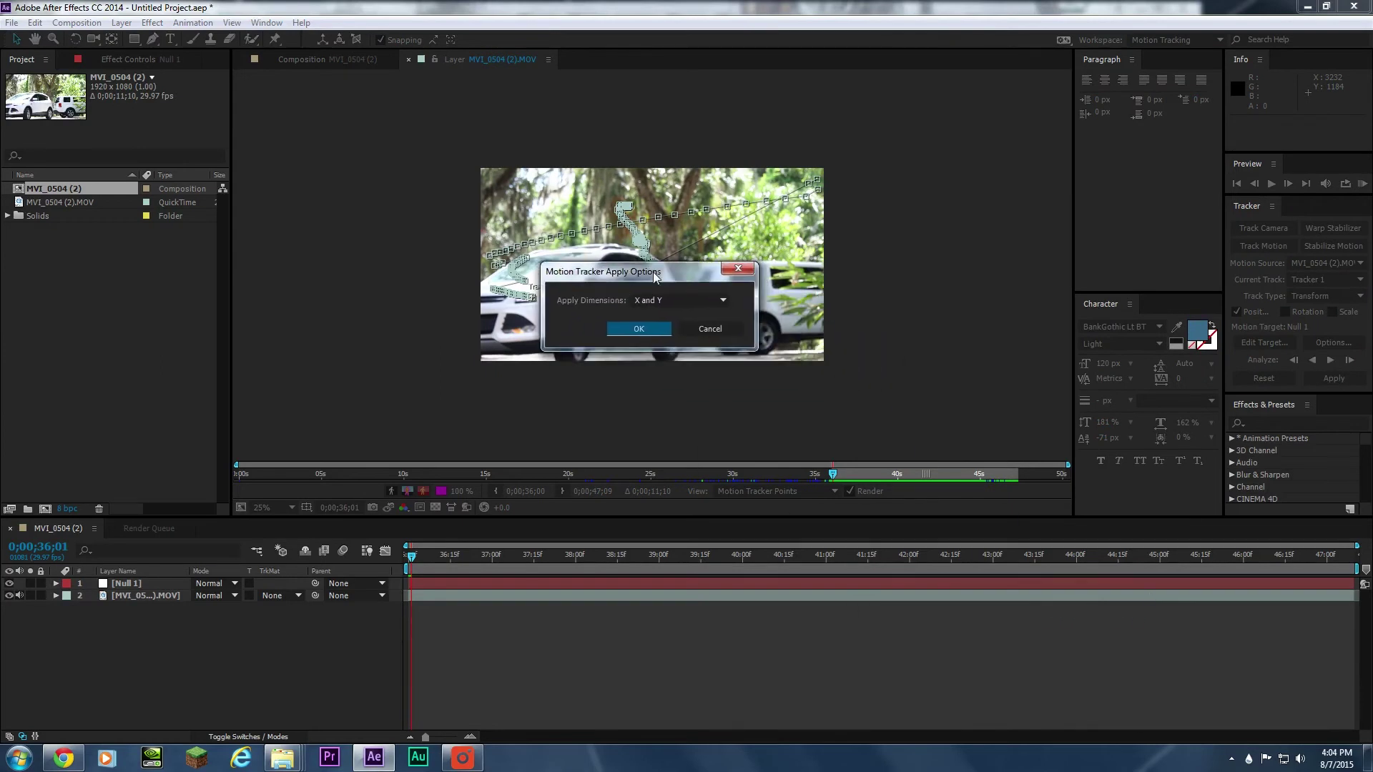
{"action": "left_click", "coordinate": [645, 328]}
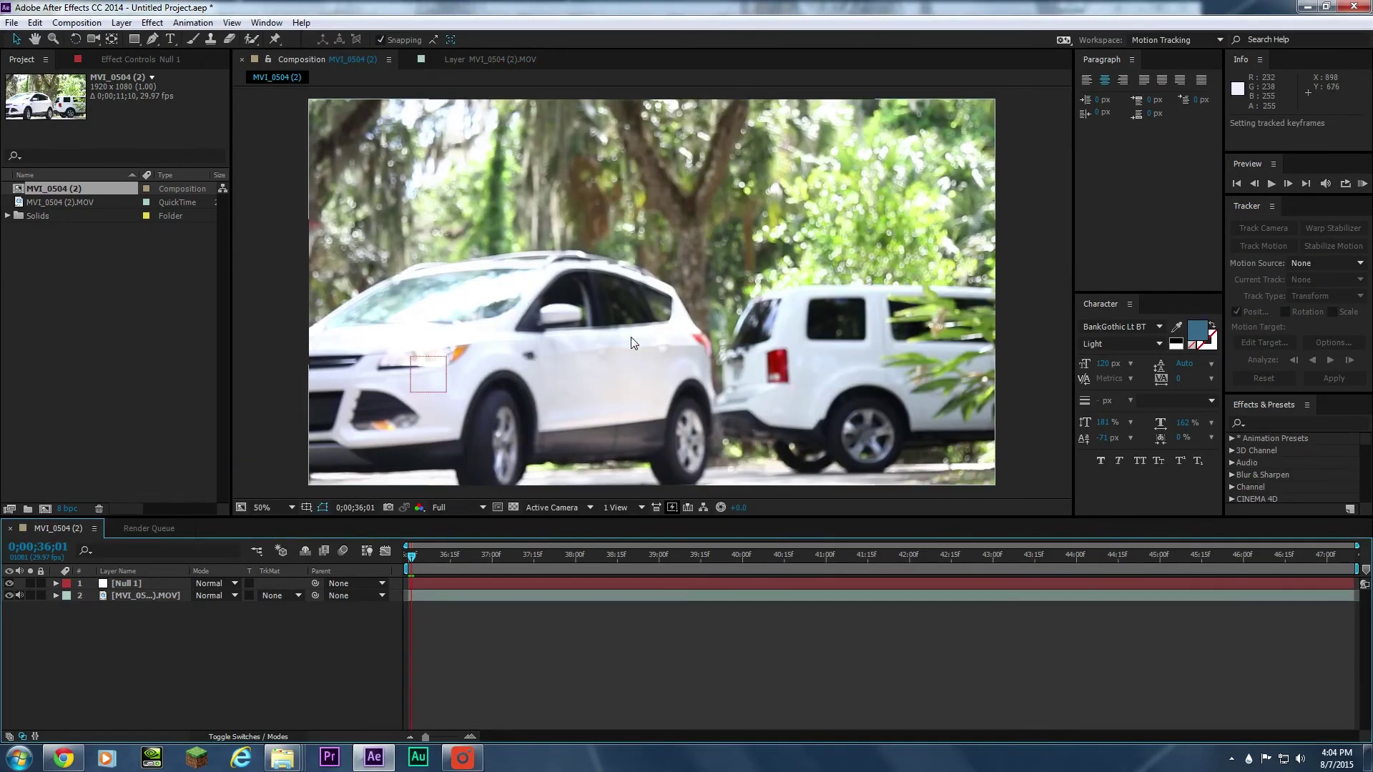
Step: Examine Null 1's tracked motion path in the composition and return to 0;00;36;00
{"action": "left_click", "coordinate": [107, 585]}
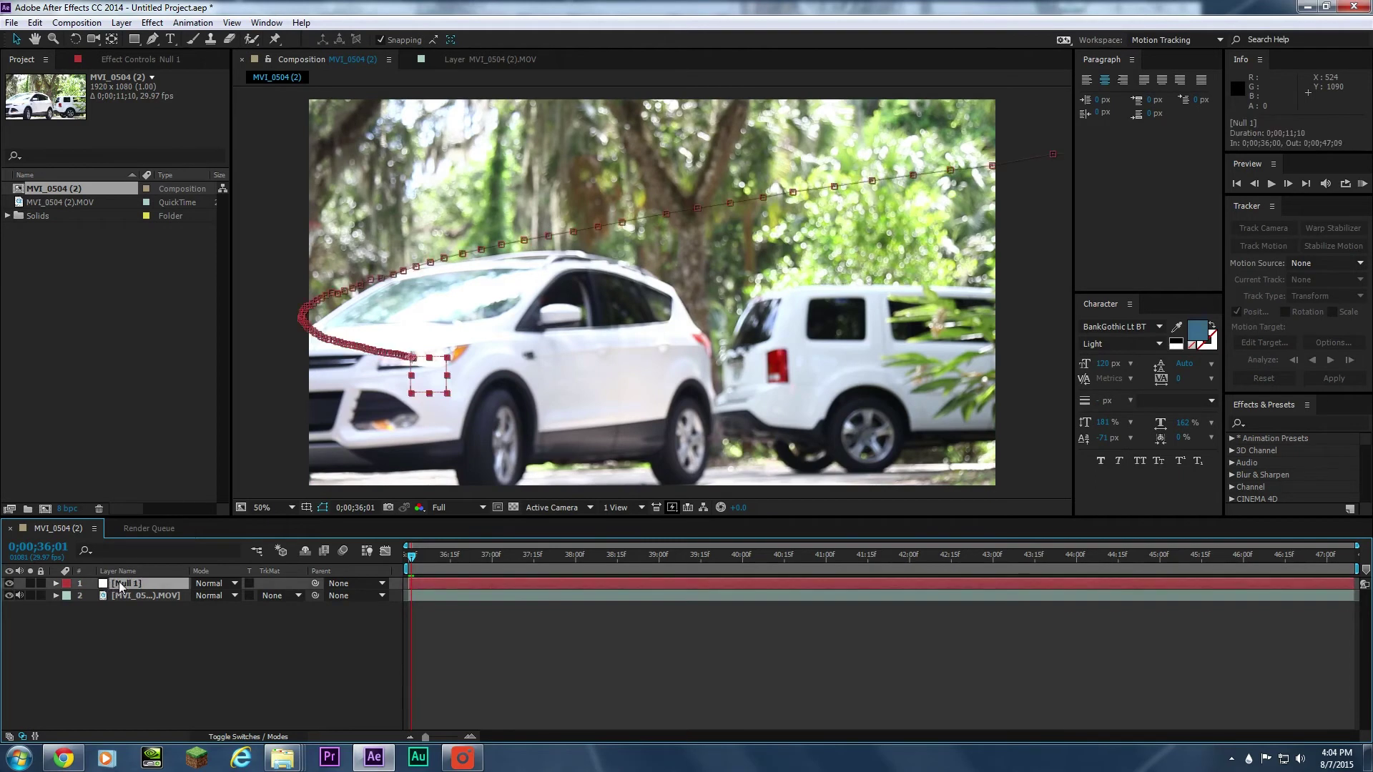
{"action": "left_click_drag", "start_coordinate": [409, 562], "coordinate": [375, 564]}
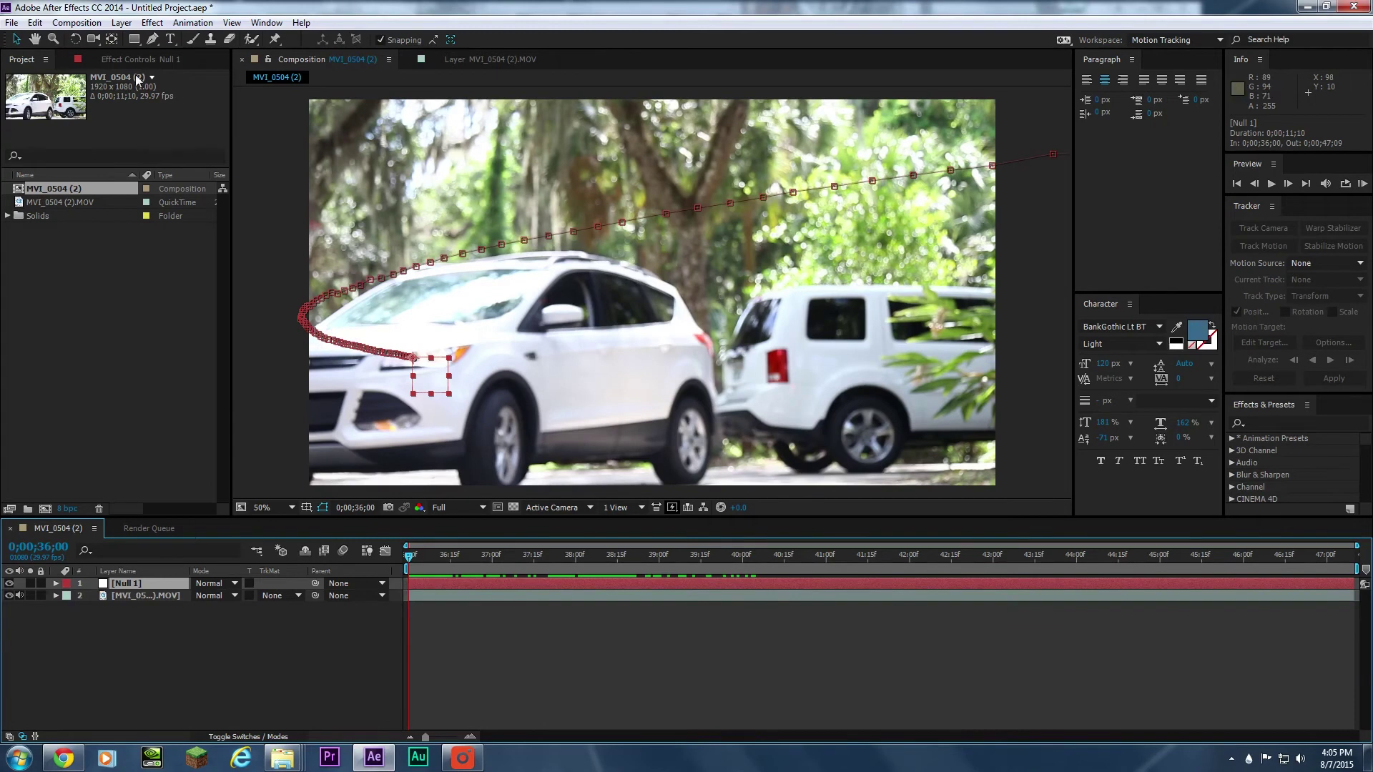
{"action": "left_click", "coordinate": [201, 656]}
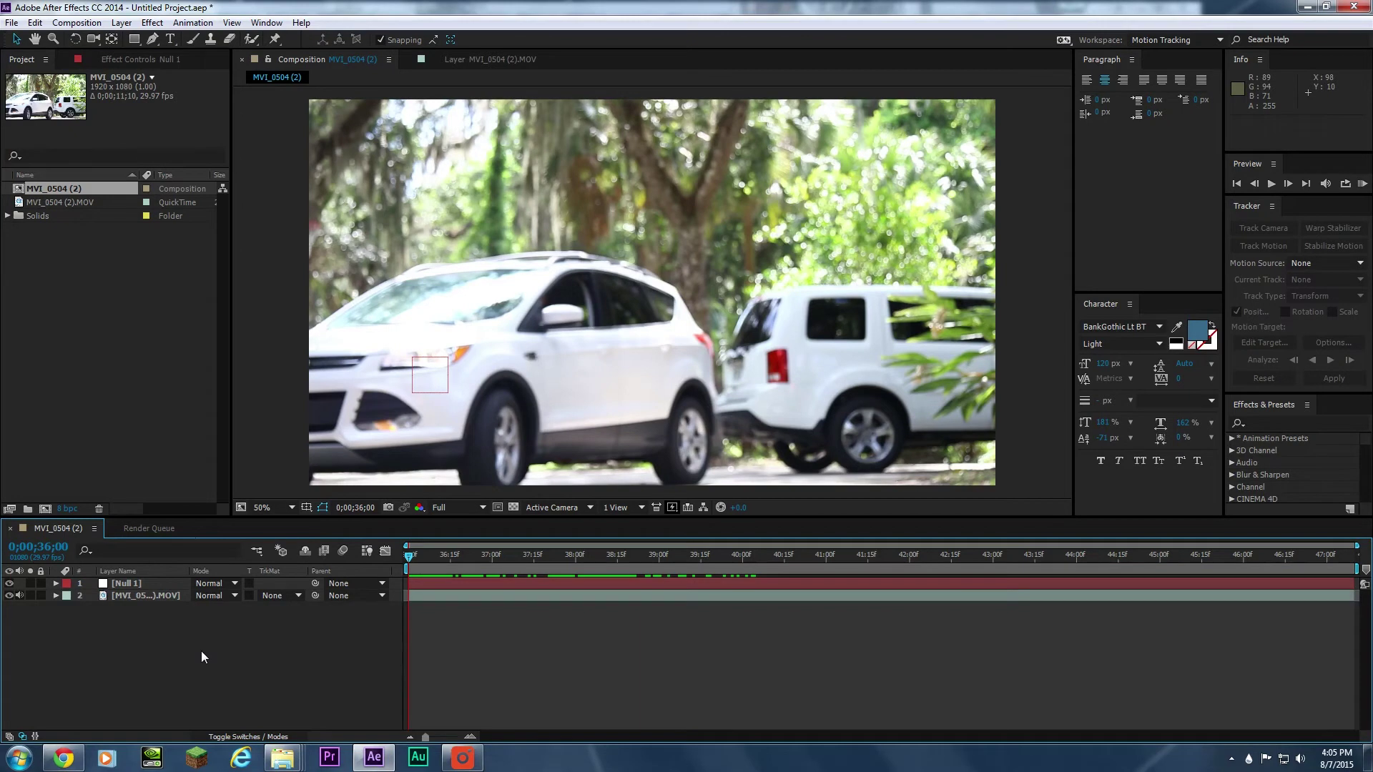
{"action": "key", "text": "ctrl+y"}
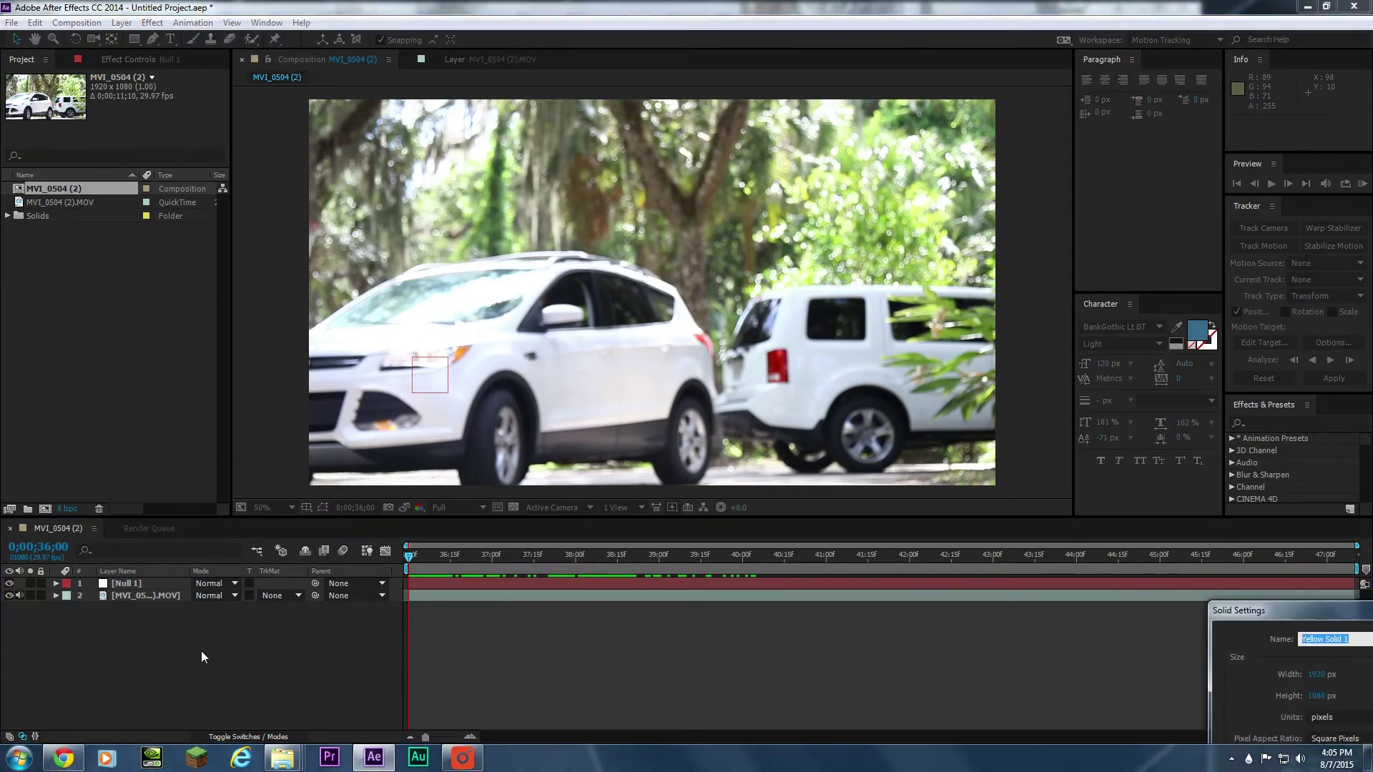
{"action": "left_click_drag", "start_coordinate": [1346, 610], "coordinate": [683, 226]}
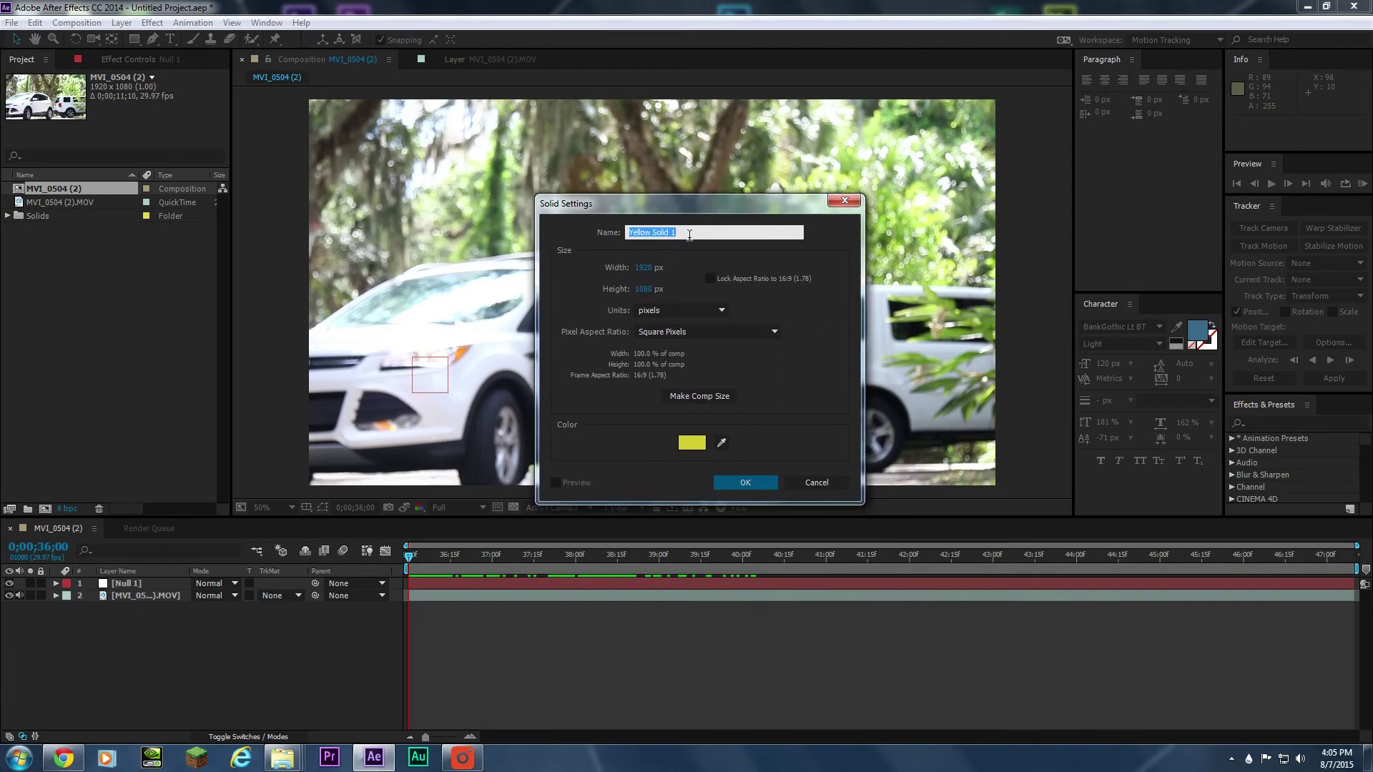
{"action": "type", "text": "Flare Right"}
{"action": "left_click", "coordinate": [700, 443]}
{"action": "left_click_drag", "start_coordinate": [1159, 584], "coordinate": [1034, 266]}
{"action": "left_click_drag", "start_coordinate": [1032, 447], "coordinate": [981, 470]}
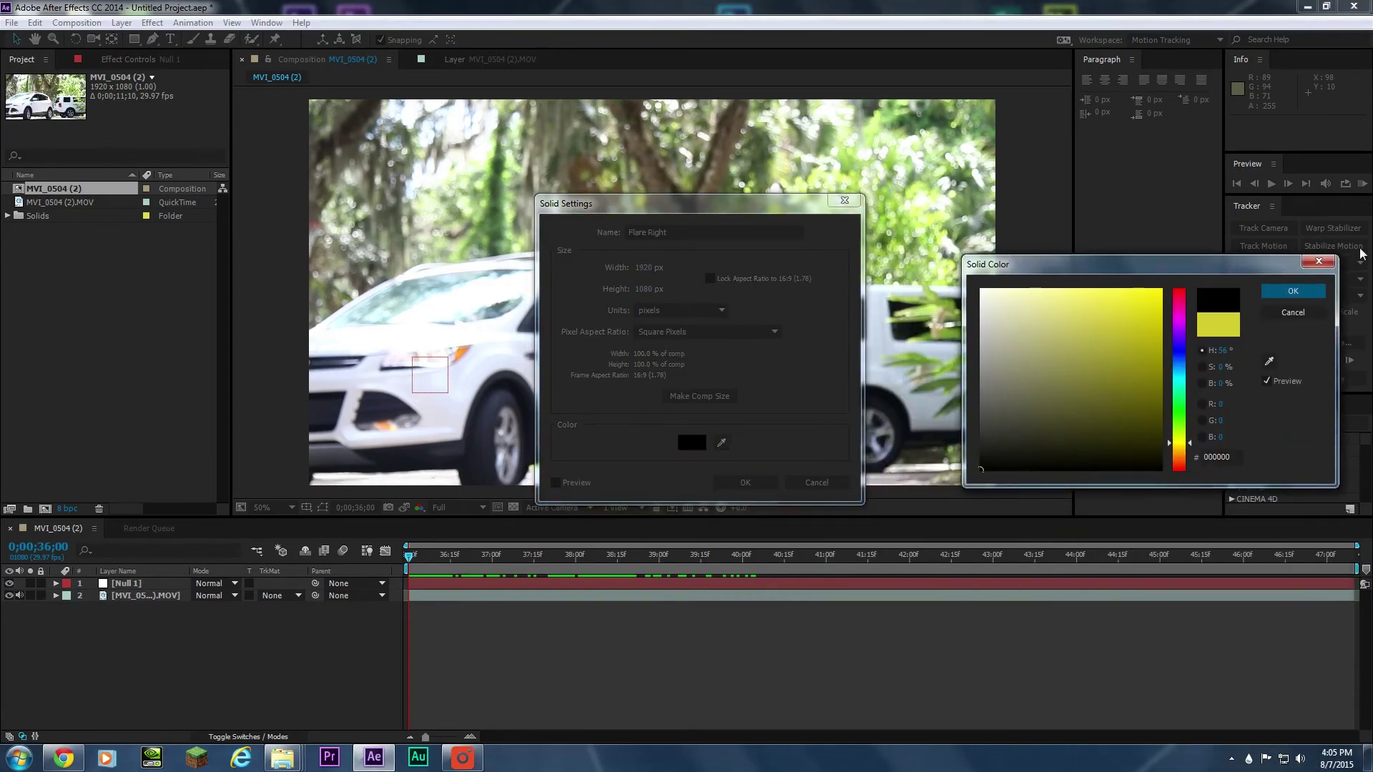
{"action": "left_click", "coordinate": [1272, 295]}
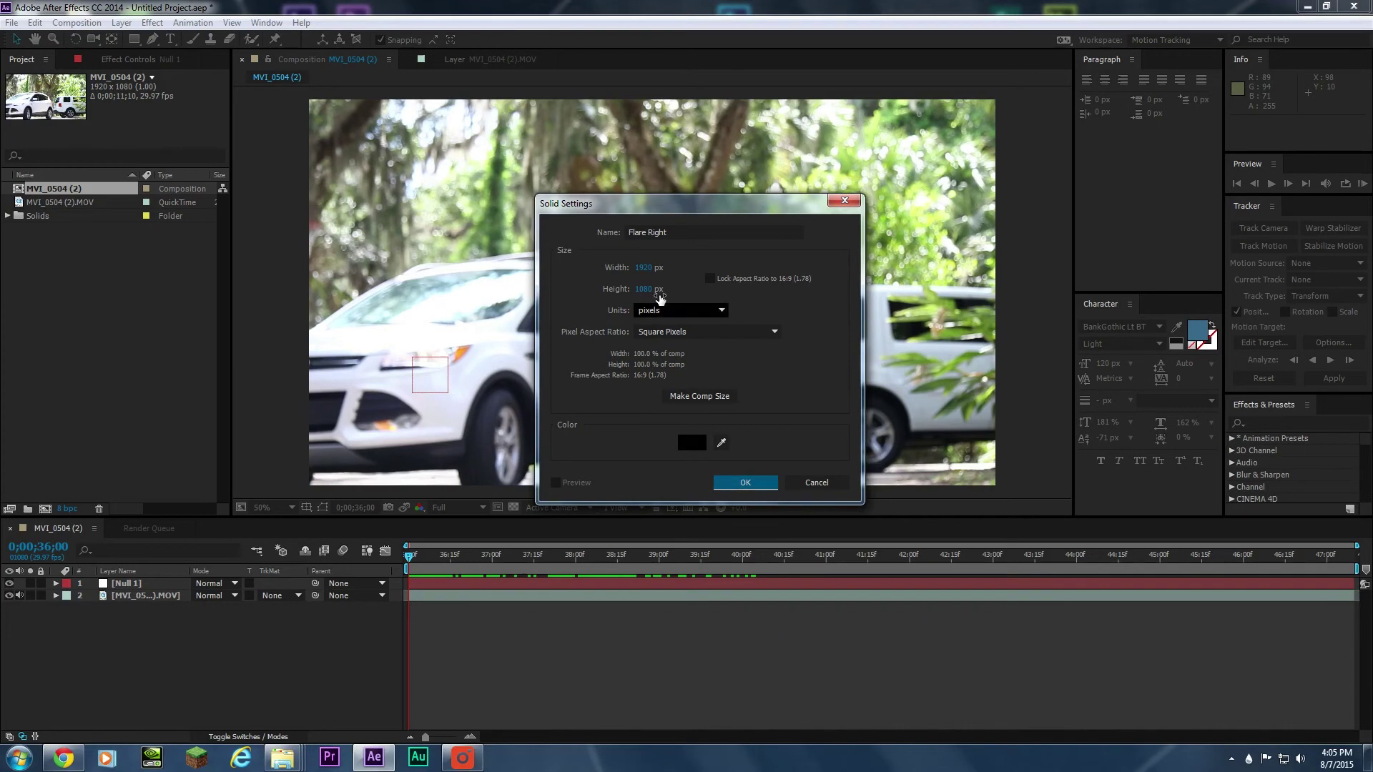
{"action": "left_click", "coordinate": [742, 484]}
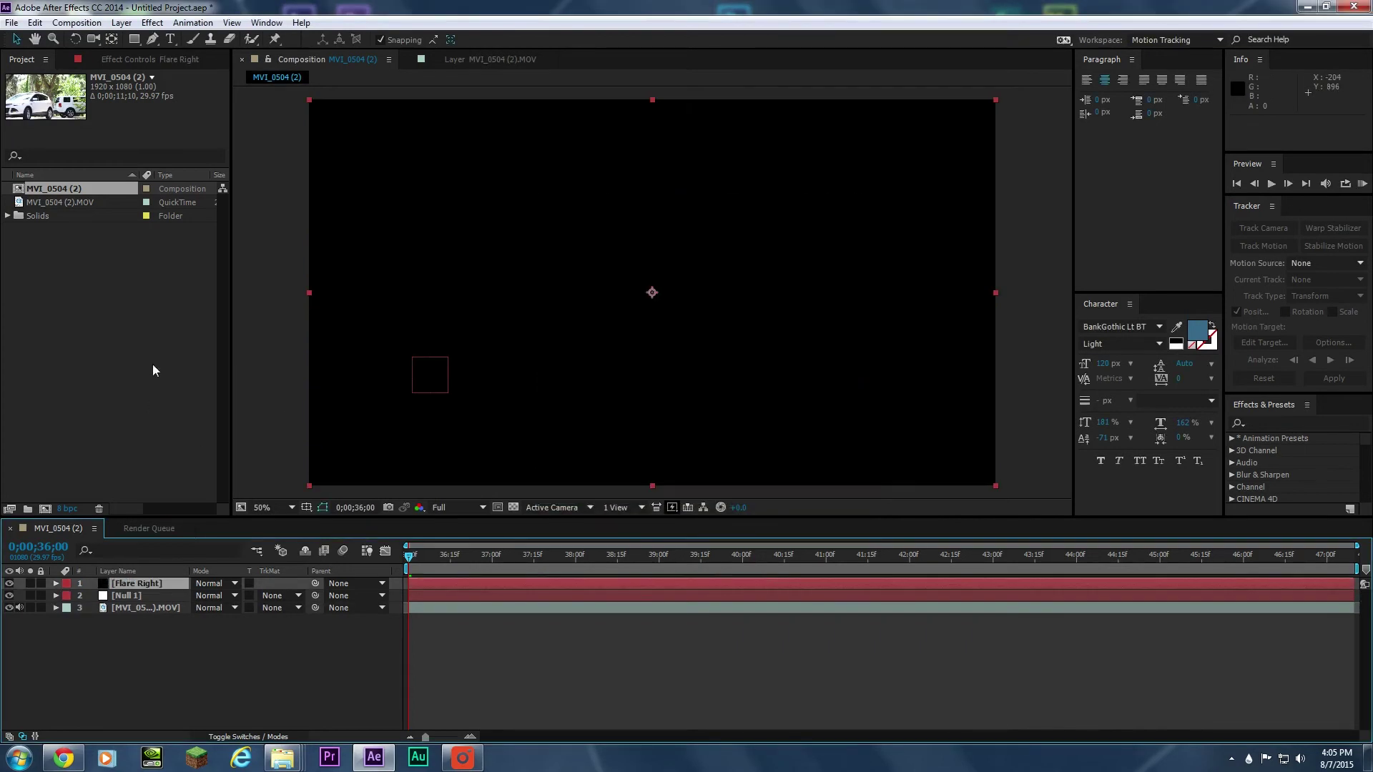
Step: Apply the Video Copilot Optical Flares effect to the Flare Right solid and open the effect's options
{"action": "left_click", "coordinate": [152, 22]}
{"action": "mouse_move", "coordinate": [315, 615]}
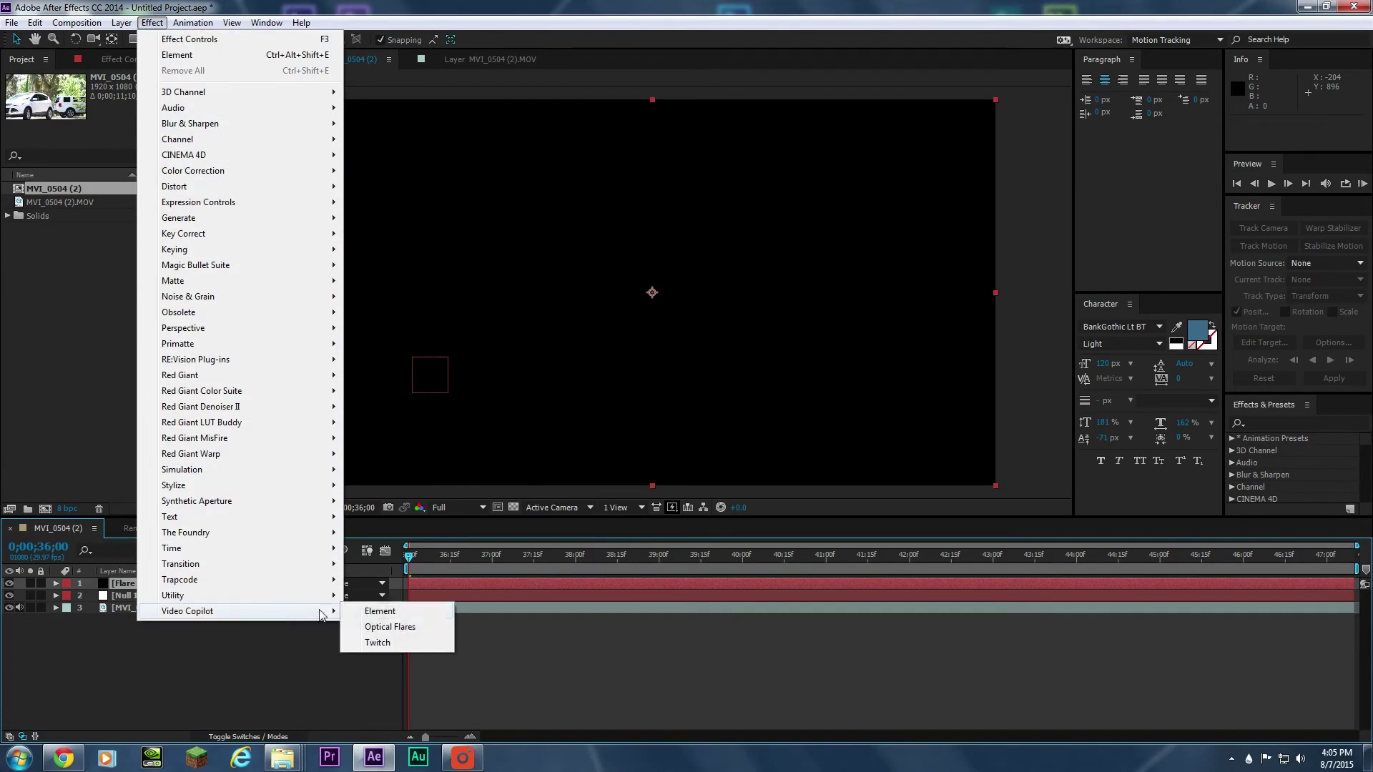
{"action": "left_click", "coordinate": [429, 626]}
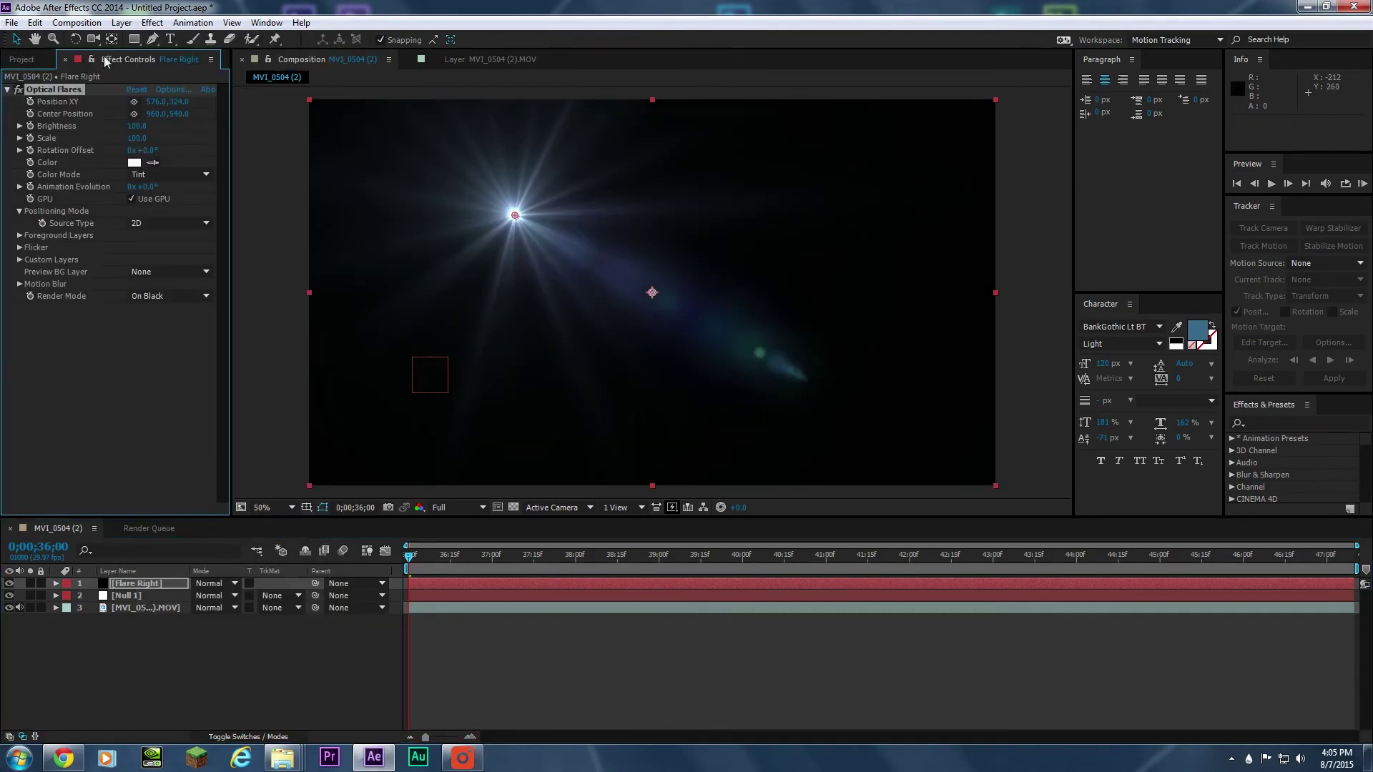
{"action": "left_click", "coordinate": [169, 91]}
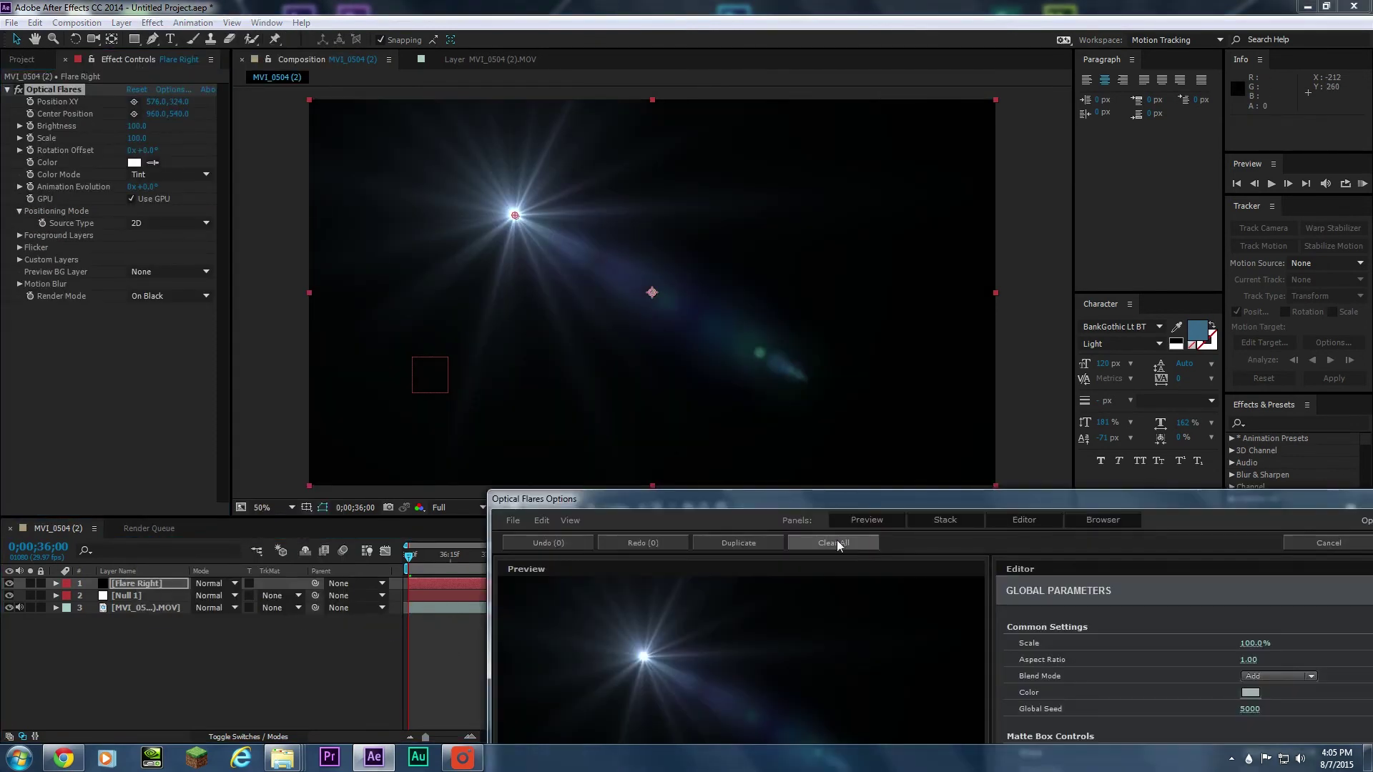
Step: Browse the Conspiracy flare presets, try FDA, load Bilderberg instead, and accept the Optical Flares options
{"action": "left_click_drag", "start_coordinate": [815, 500], "coordinate": [535, 31]}
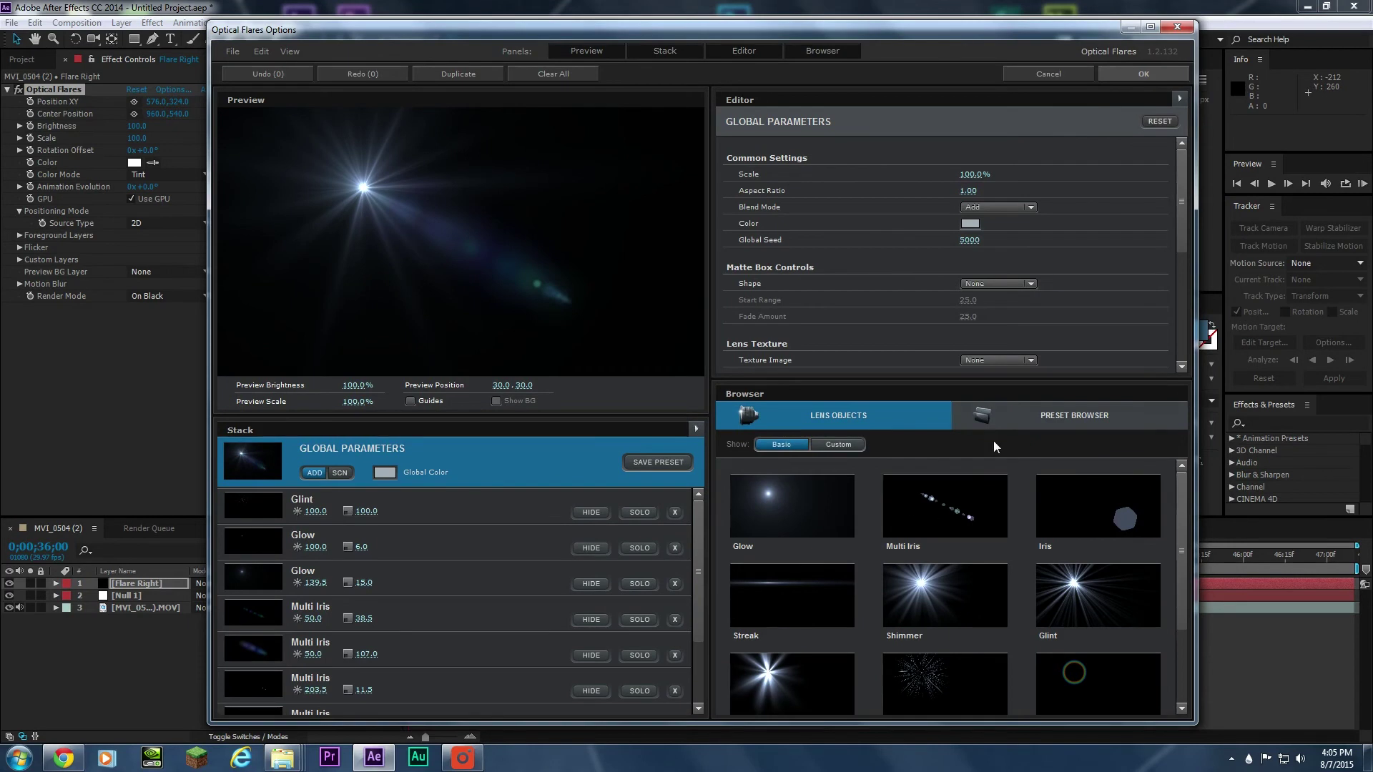
{"action": "left_click", "coordinate": [972, 414]}
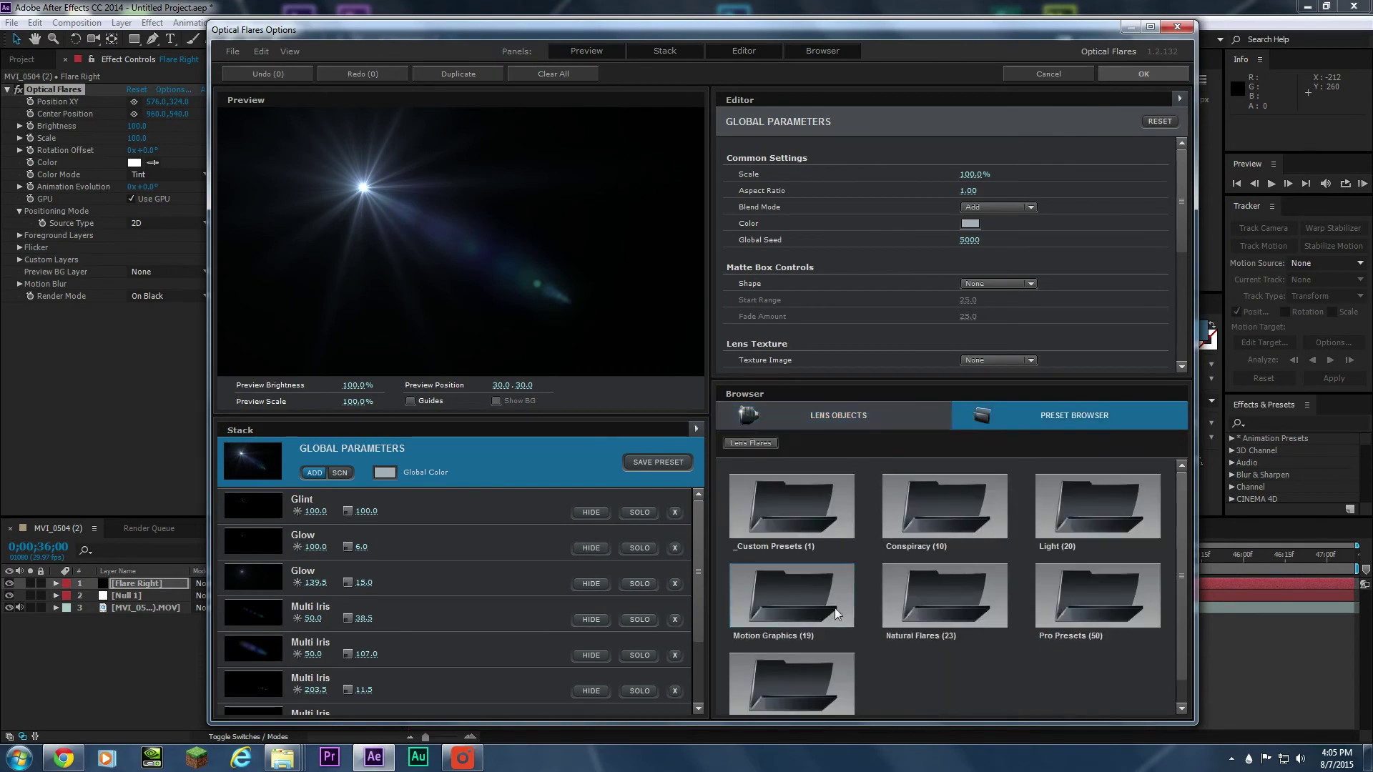
{"action": "double_click", "coordinate": [928, 527]}
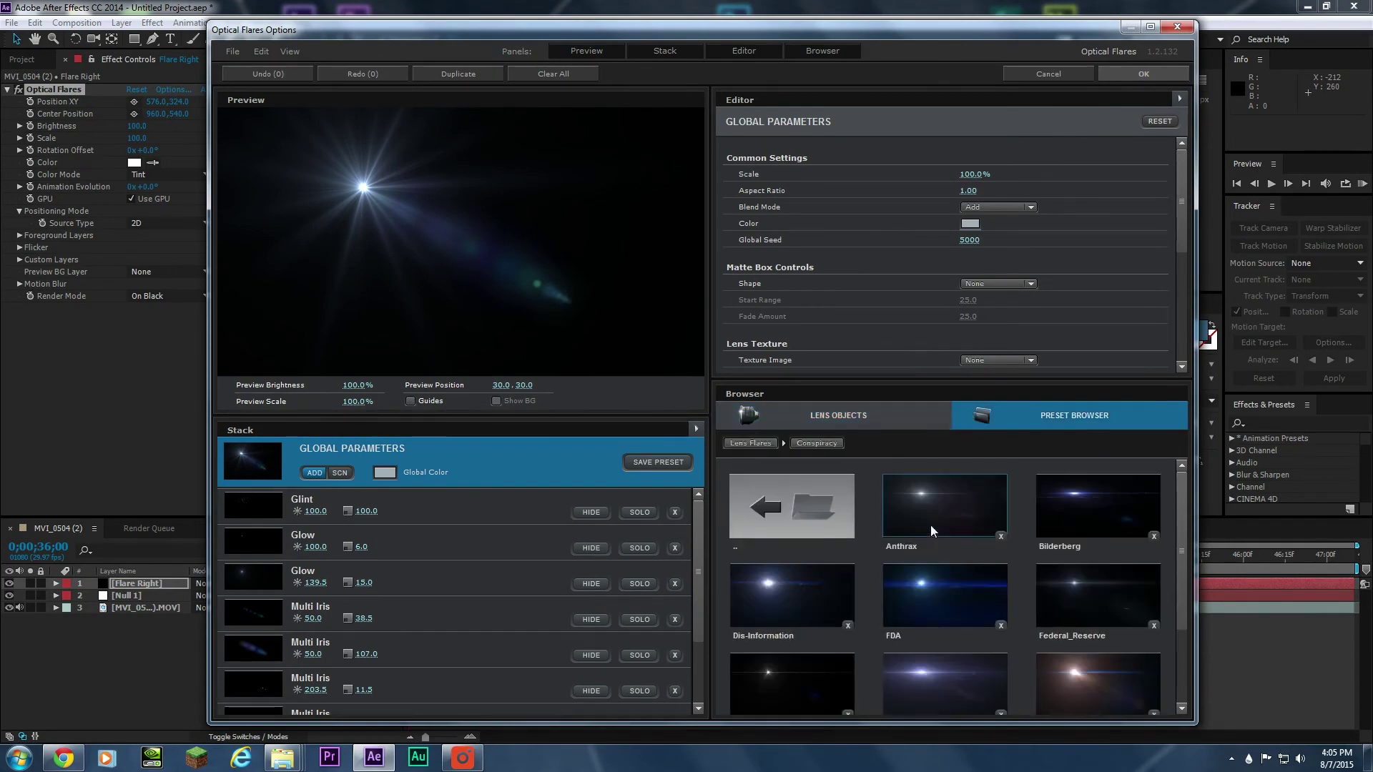
{"action": "scroll", "coordinate": [1052, 633], "scroll_direction": "down", "scroll_amount": 1}
{"action": "scroll", "coordinate": [1052, 633], "scroll_direction": "down", "scroll_amount": 2}
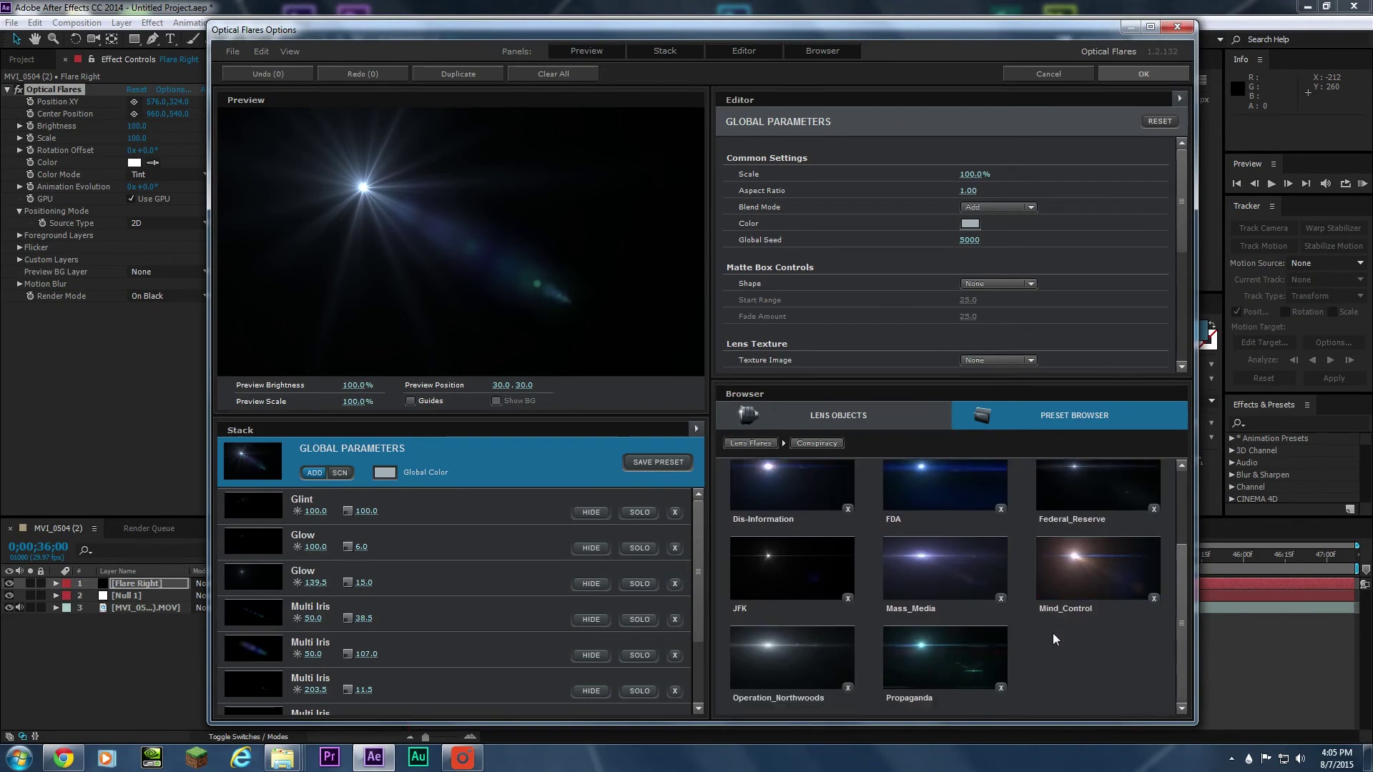
{"action": "scroll", "coordinate": [1052, 633], "scroll_direction": "up", "scroll_amount": 3}
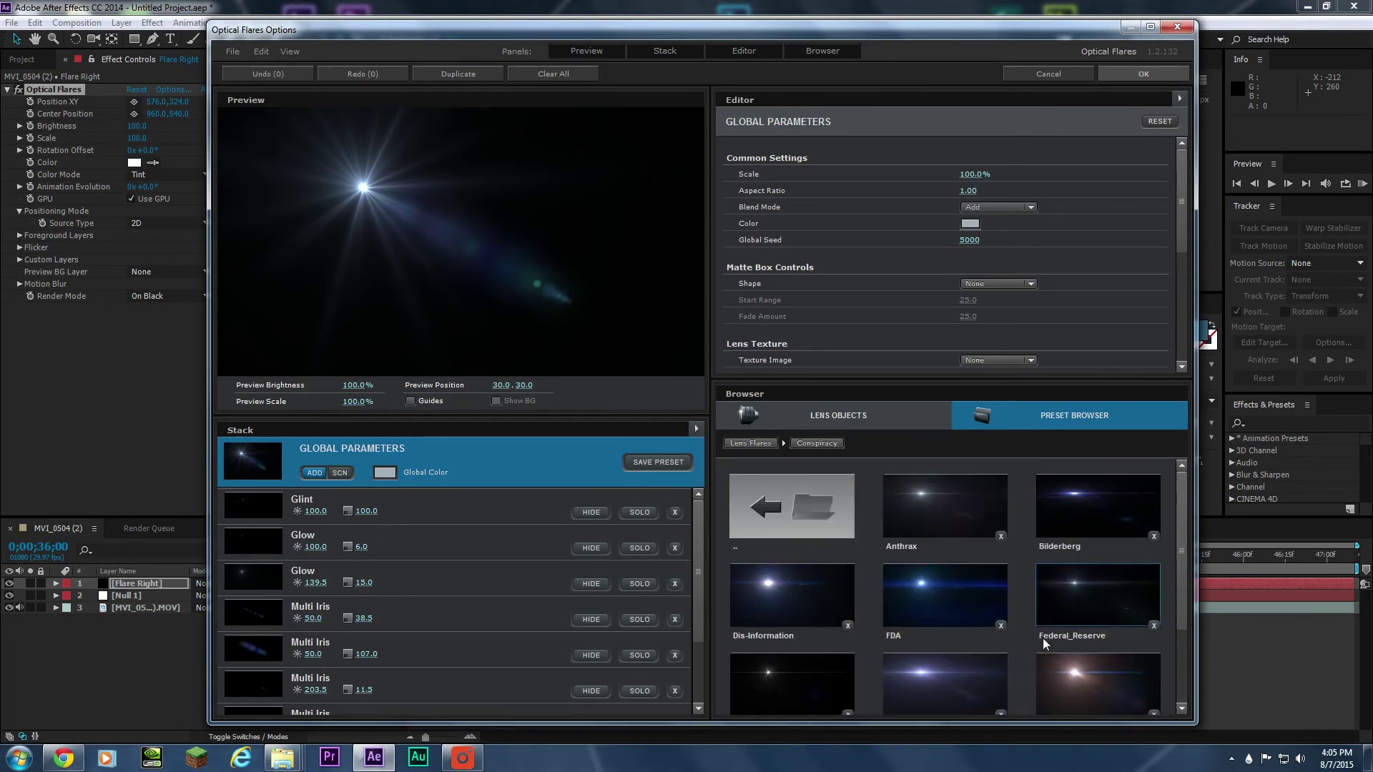
{"action": "scroll", "coordinate": [846, 680], "scroll_direction": "down", "scroll_amount": 2}
{"action": "scroll", "coordinate": [846, 679], "scroll_direction": "up", "scroll_amount": 2}
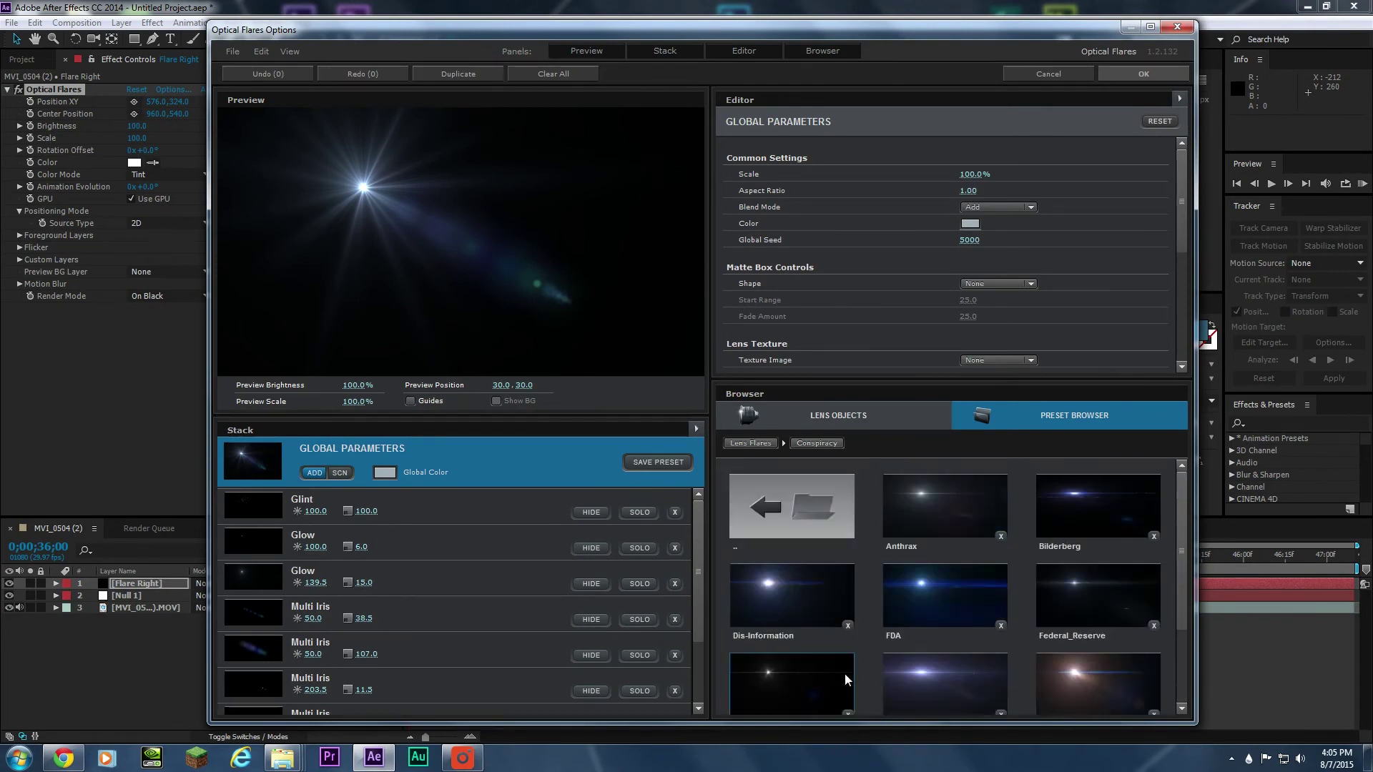
{"action": "left_click", "coordinate": [942, 592]}
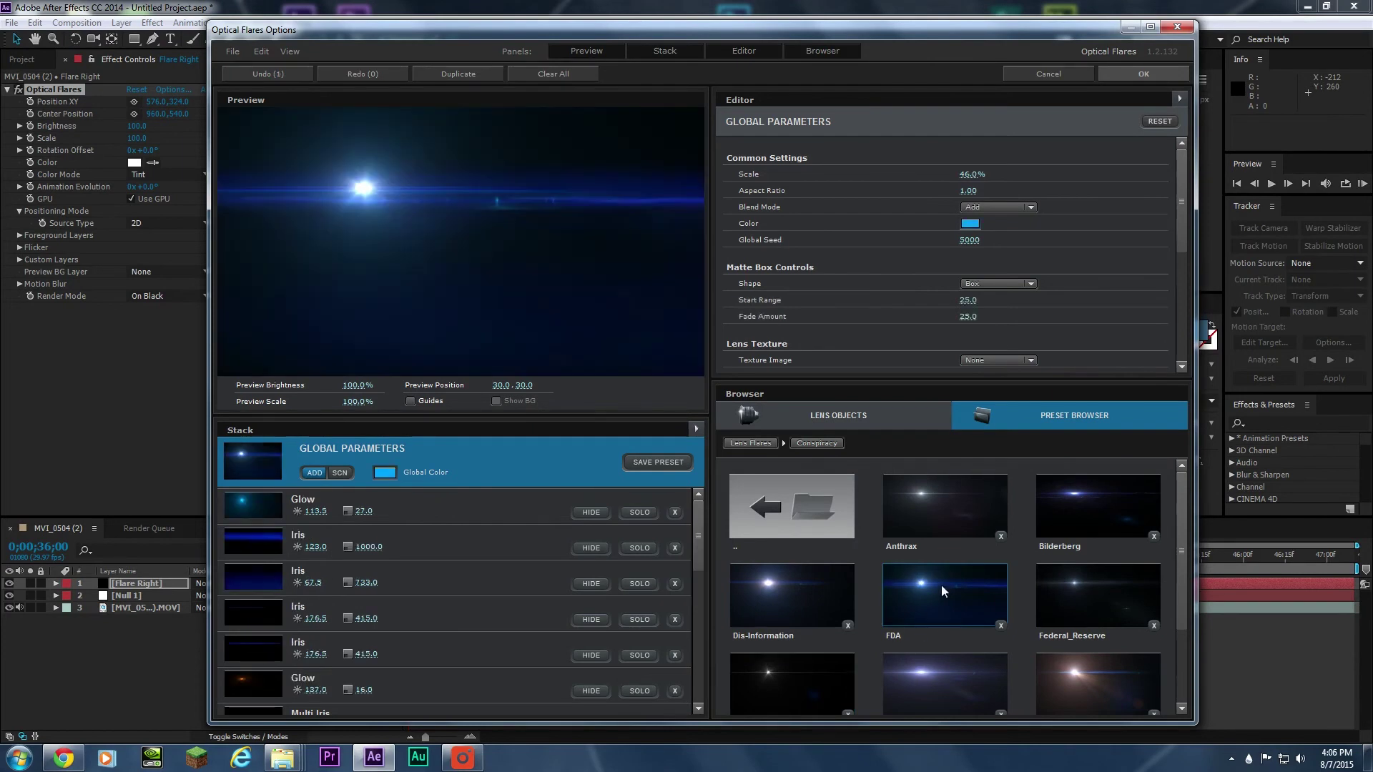
{"action": "left_click", "coordinate": [1123, 514]}
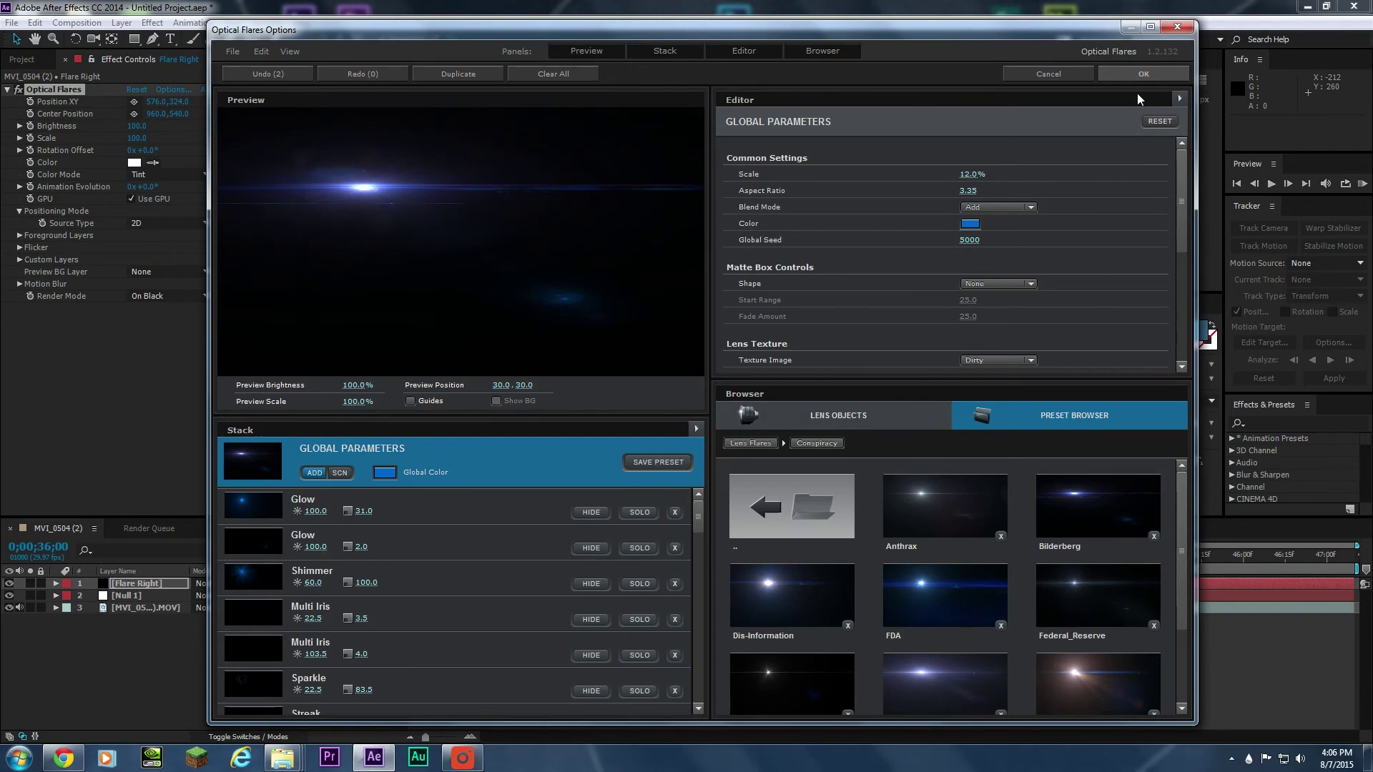
{"action": "left_click", "coordinate": [1143, 73]}
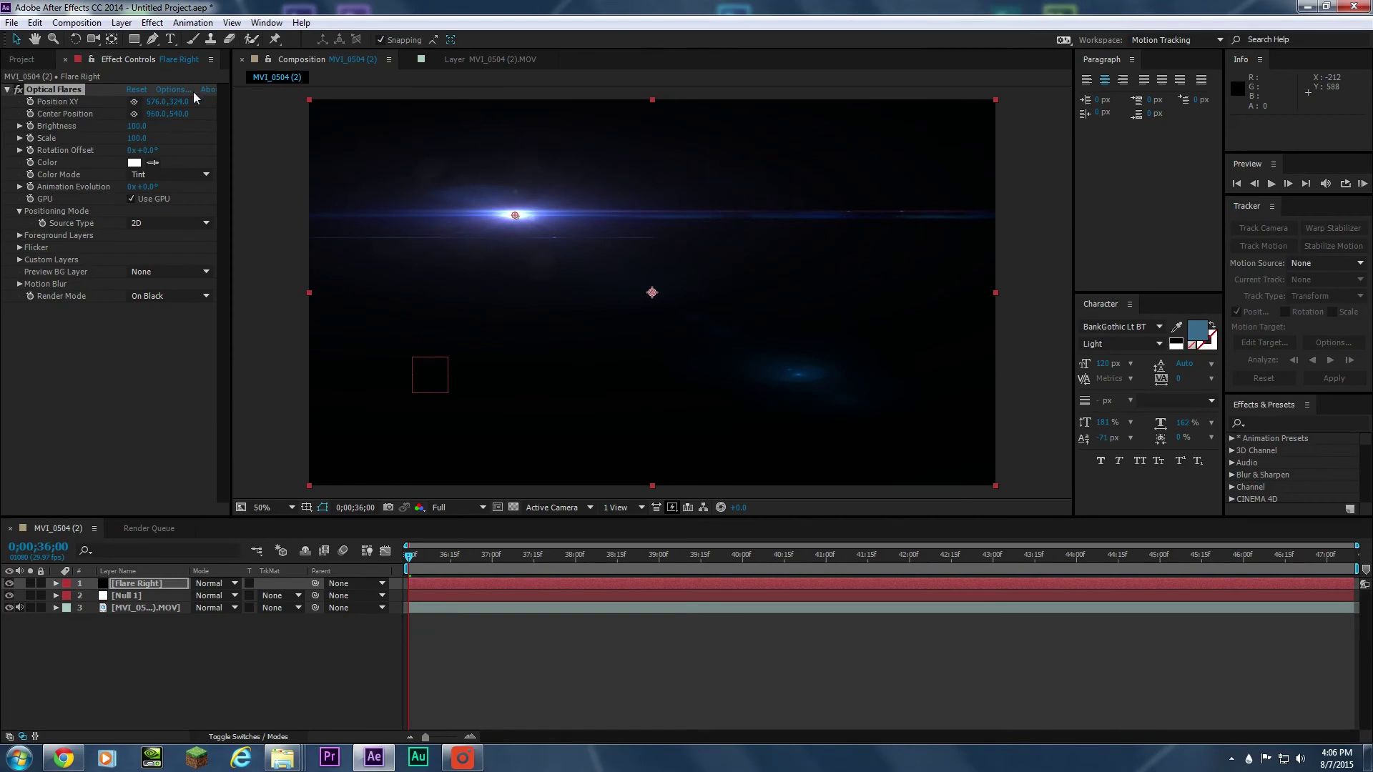
Step: Set the Flare Right layer's blending mode to Screen
{"action": "left_click", "coordinate": [217, 584]}
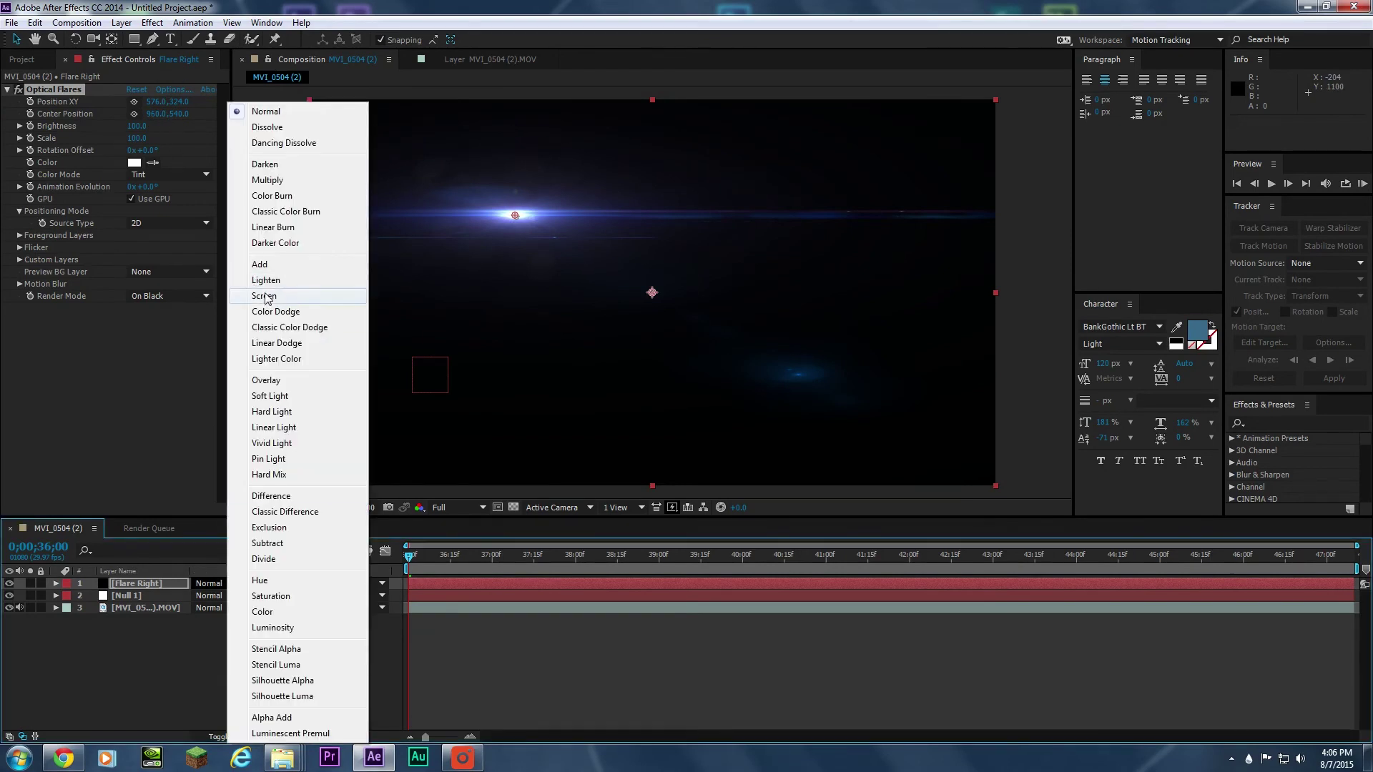
{"action": "left_click", "coordinate": [266, 295]}
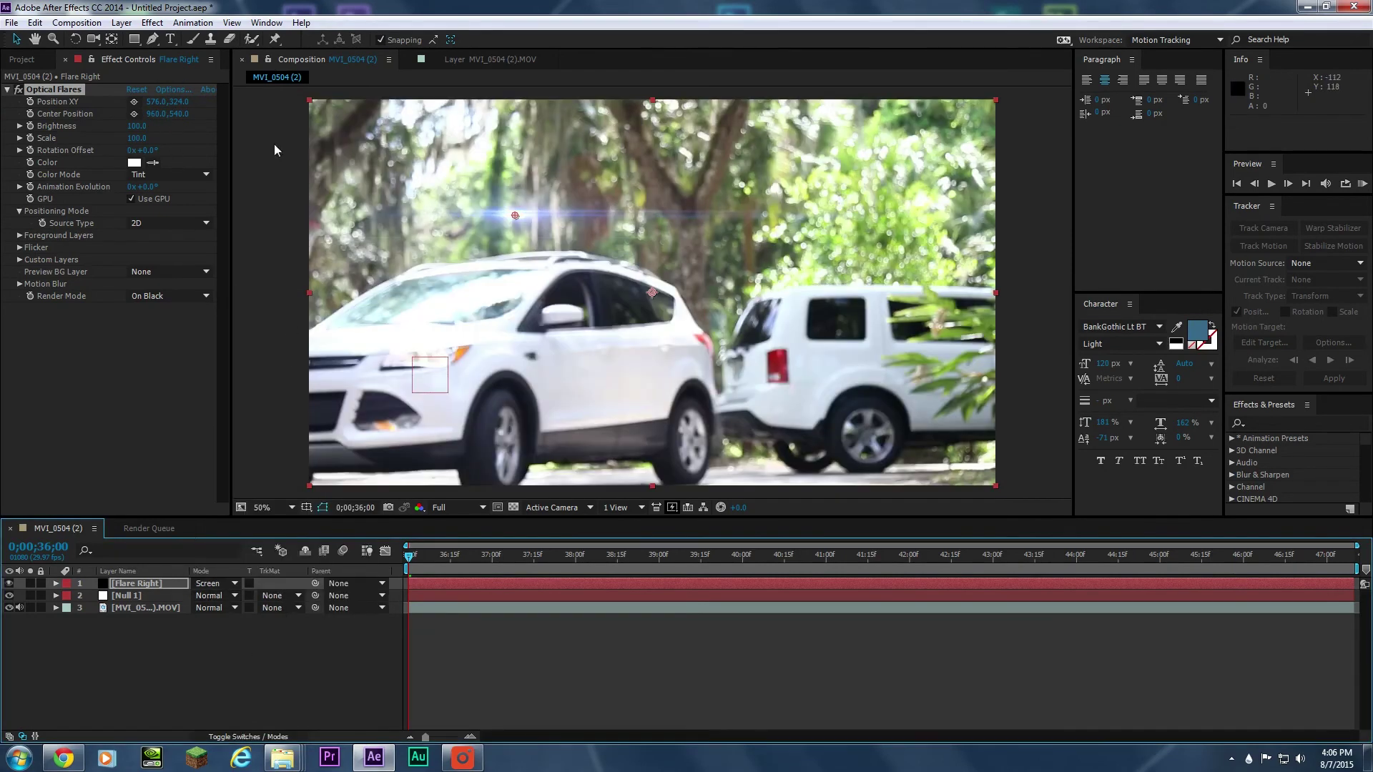
{"action": "left_click_drag", "start_coordinate": [160, 101], "coordinate": [99, 144]}
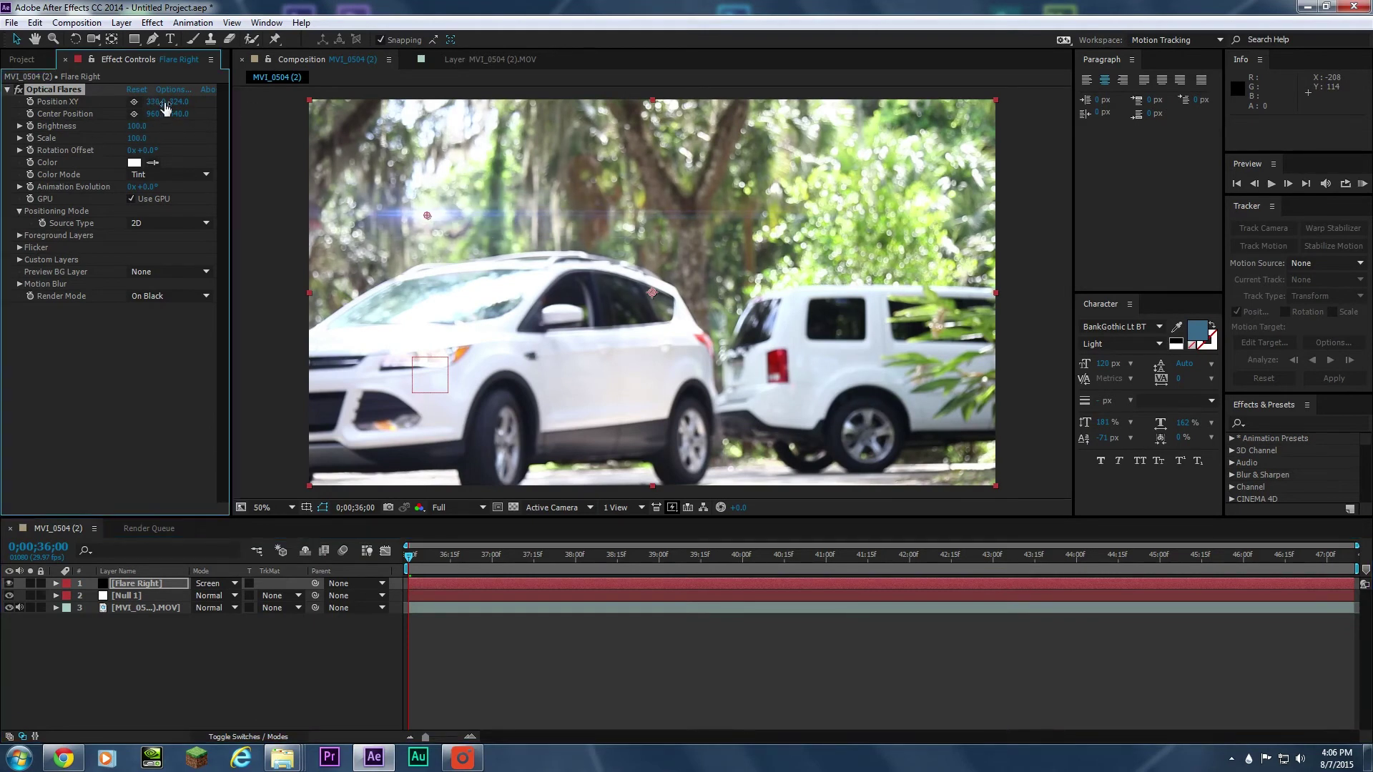
{"action": "left_click_drag", "start_coordinate": [178, 107], "coordinate": [189, 102]}
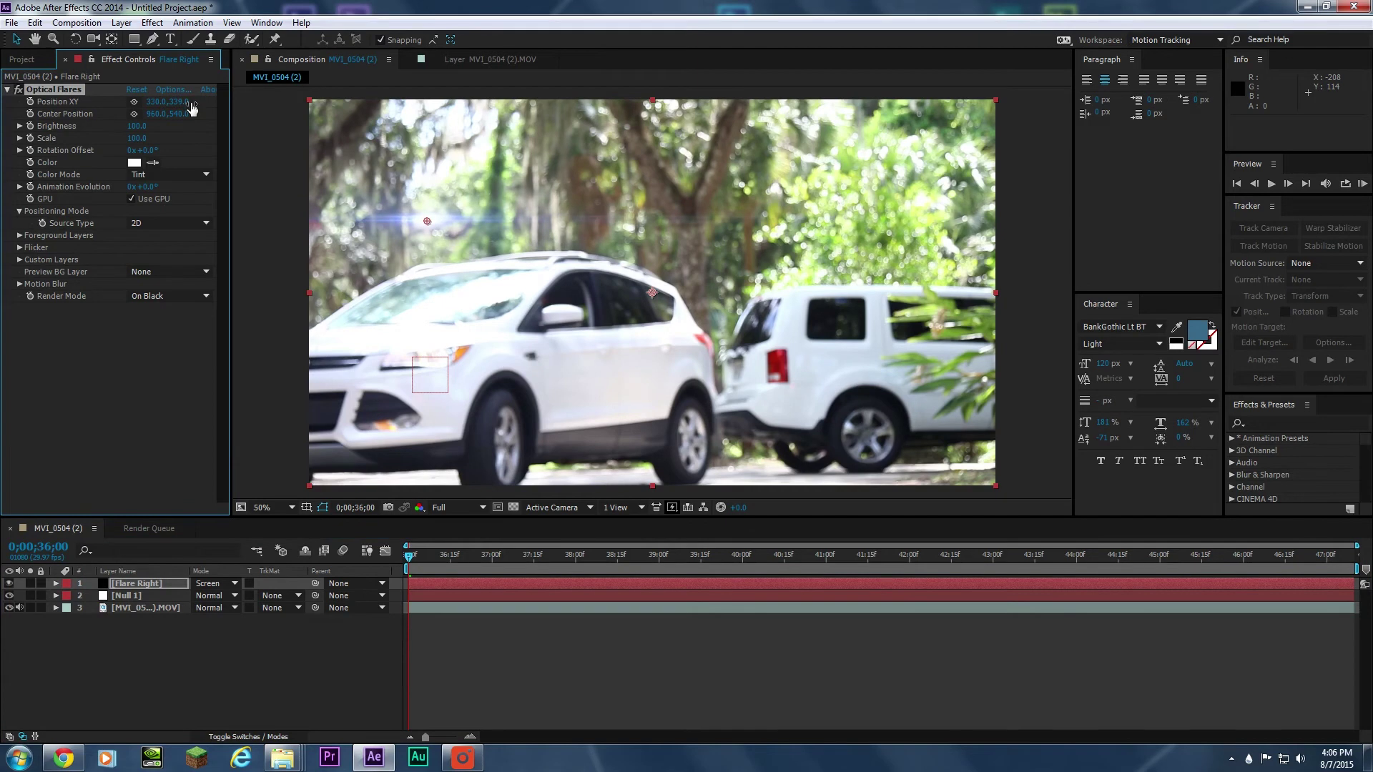
{"action": "key", "text": "ctrl+z"}
{"action": "key", "text": "ctrl+z"}
{"action": "key", "text": "ctrl+z"}
{"action": "key", "text": "ctrl+shift+z"}
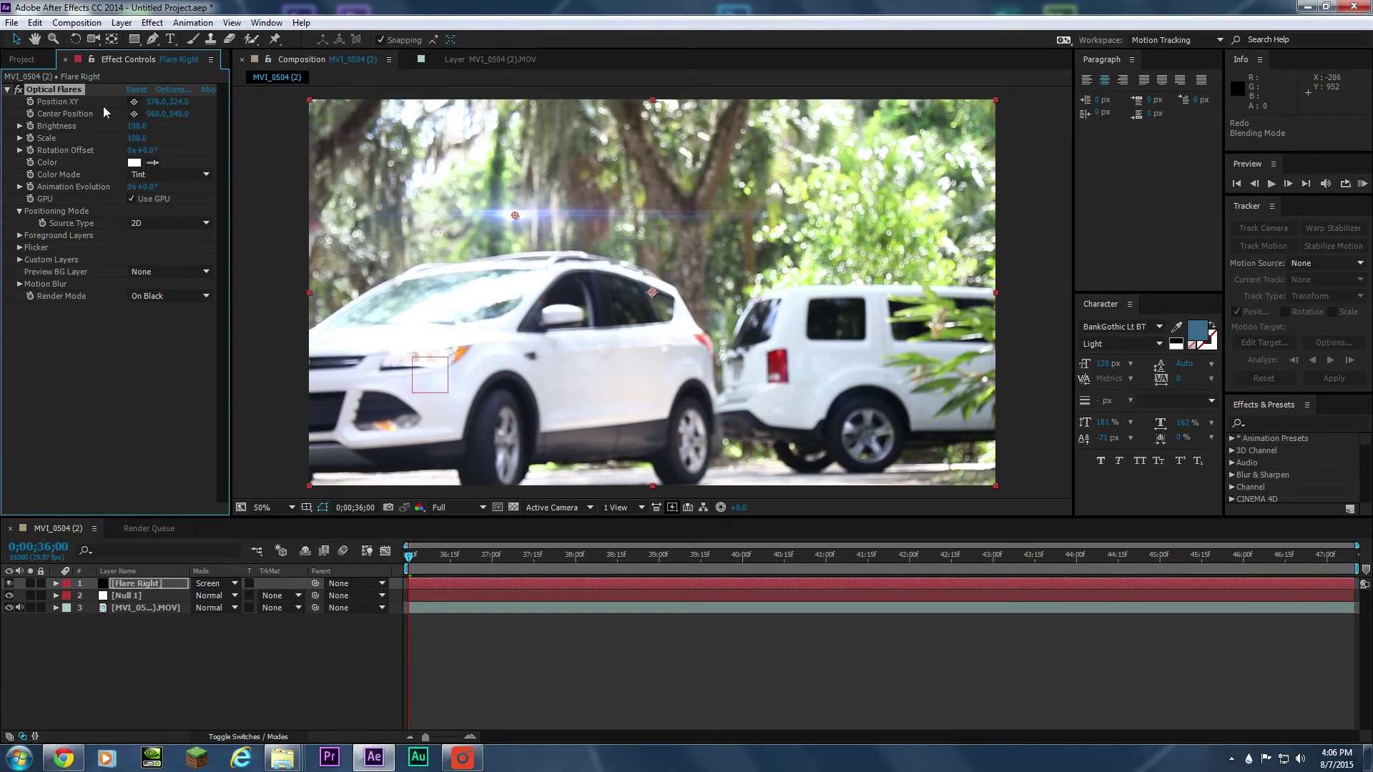
Step: Enable an expression on the flare's Position XY and try linking it to the Null 1 layer itself
{"action": "left_click", "coordinate": [31, 102], "text": "alt"}
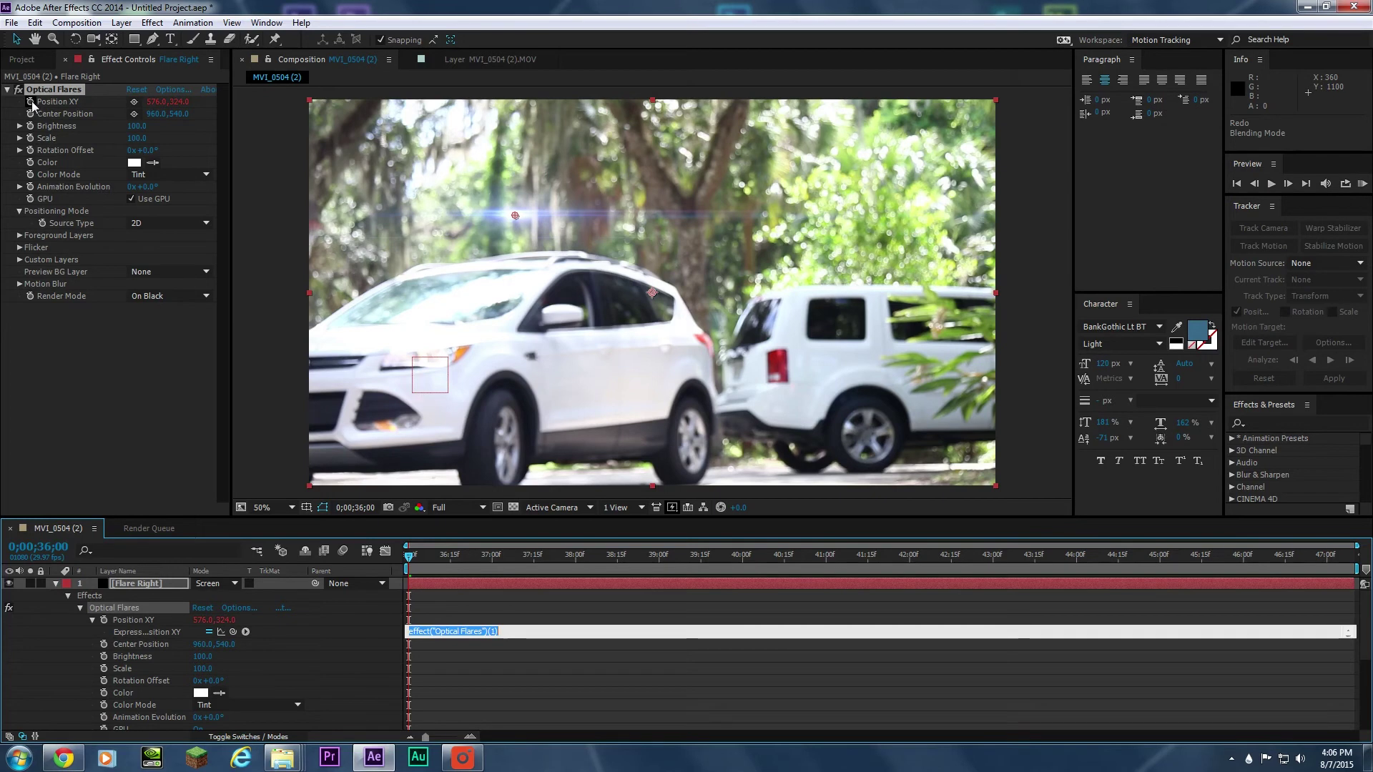
{"action": "scroll", "coordinate": [315, 636], "scroll_direction": "down", "scroll_amount": 1}
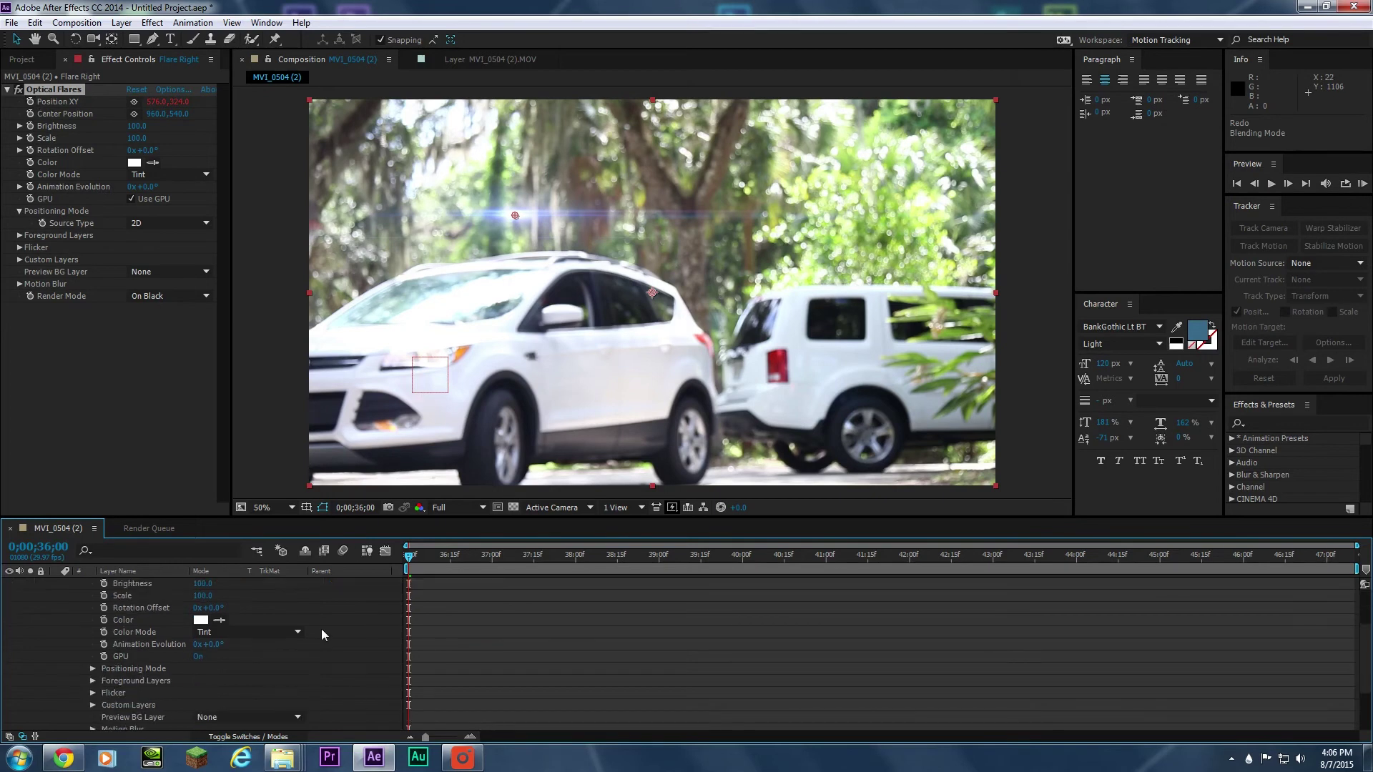
{"action": "left_click_drag", "start_coordinate": [233, 596], "coordinate": [162, 715]}
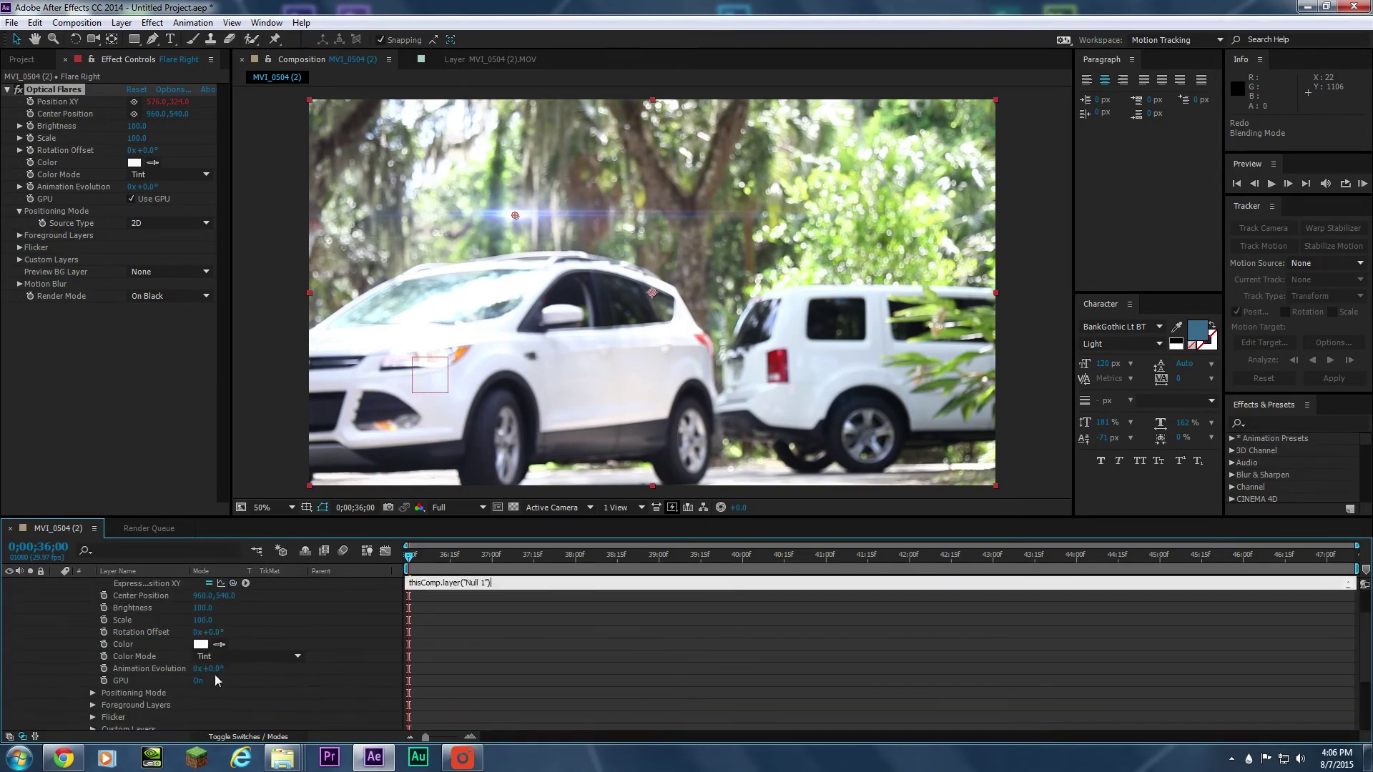
{"action": "left_click", "coordinate": [297, 632]}
{"action": "left_click", "coordinate": [859, 413]}
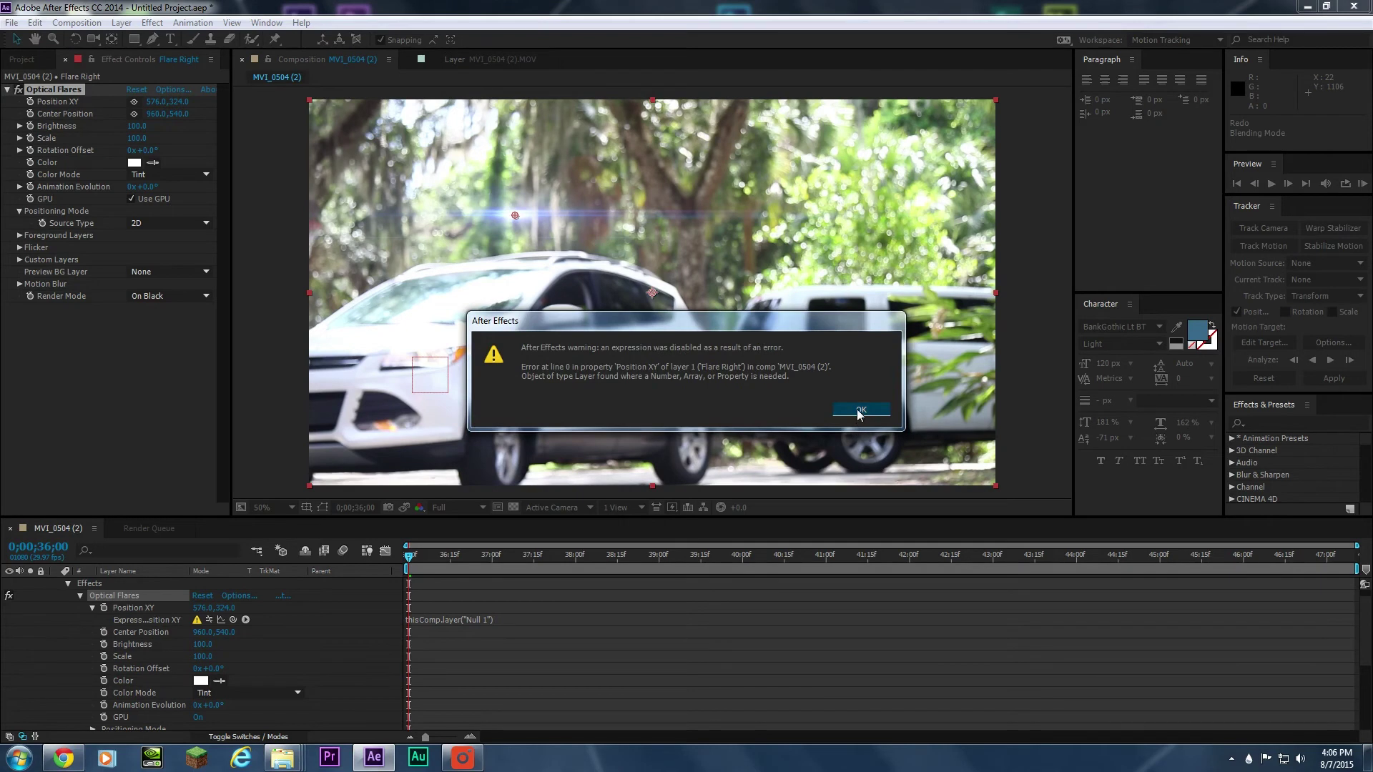
{"action": "left_click", "coordinate": [859, 414]}
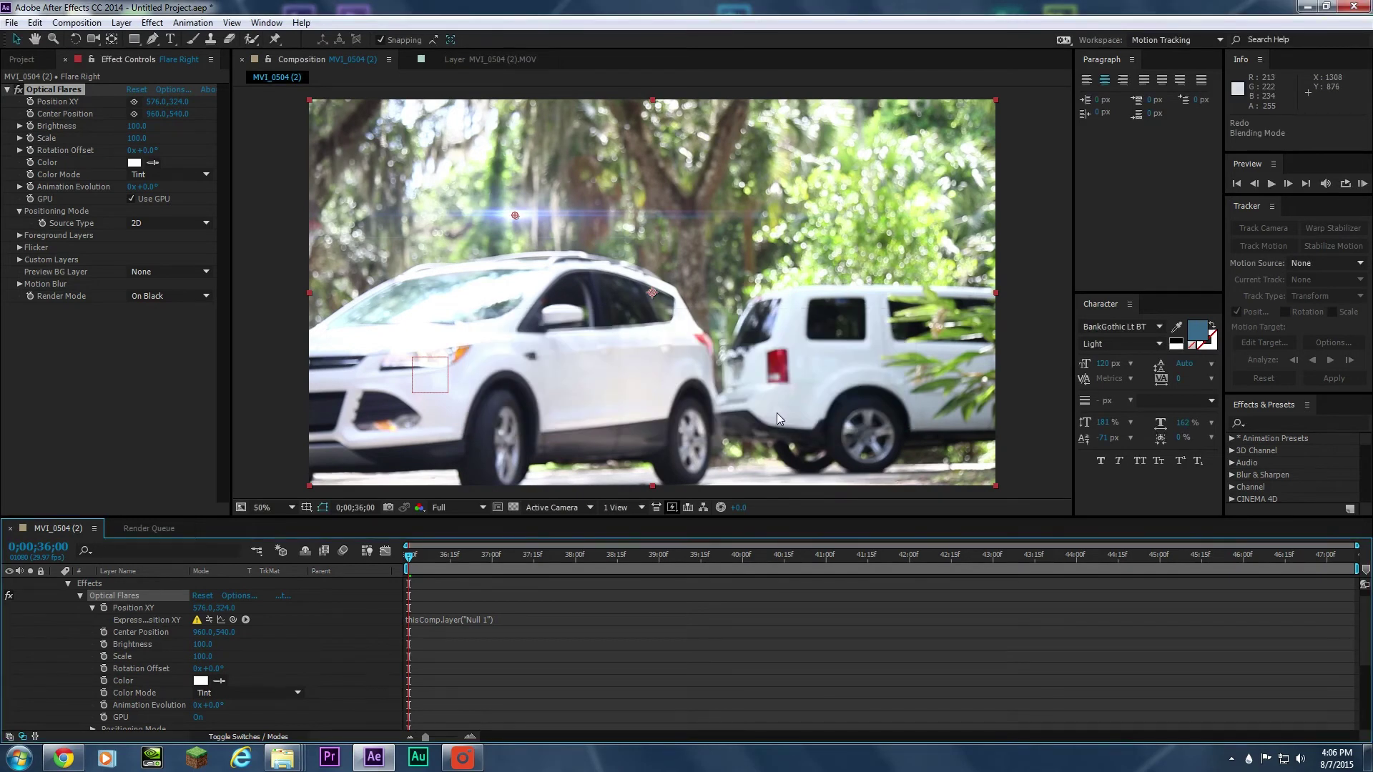
{"action": "key", "text": "ctrl+z"}
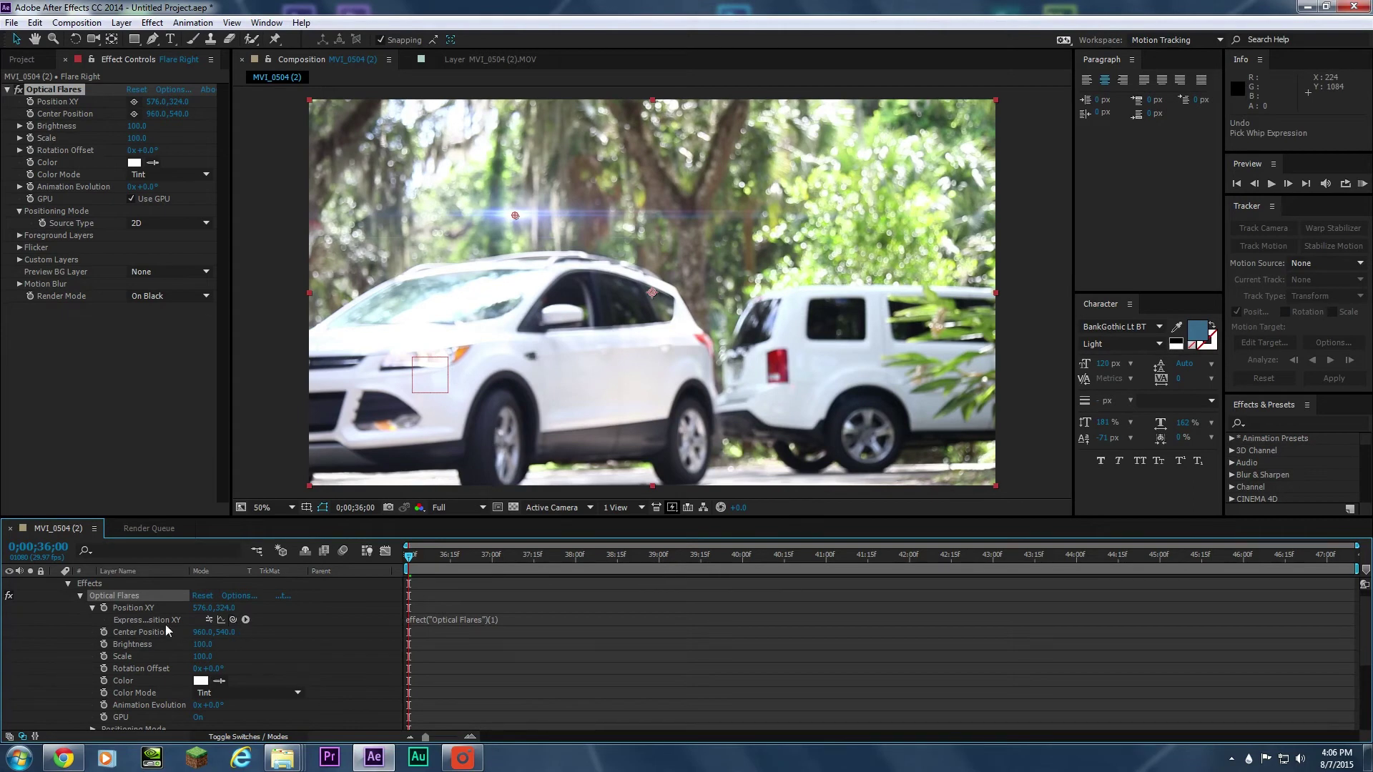
Step: Link the flare's Position XY expression to Null 1's transform Position with the pick whip and scrub the timeline to check it
{"action": "scroll", "coordinate": [143, 640], "scroll_direction": "down", "scroll_amount": 3}
{"action": "left_click", "coordinate": [56, 711]}
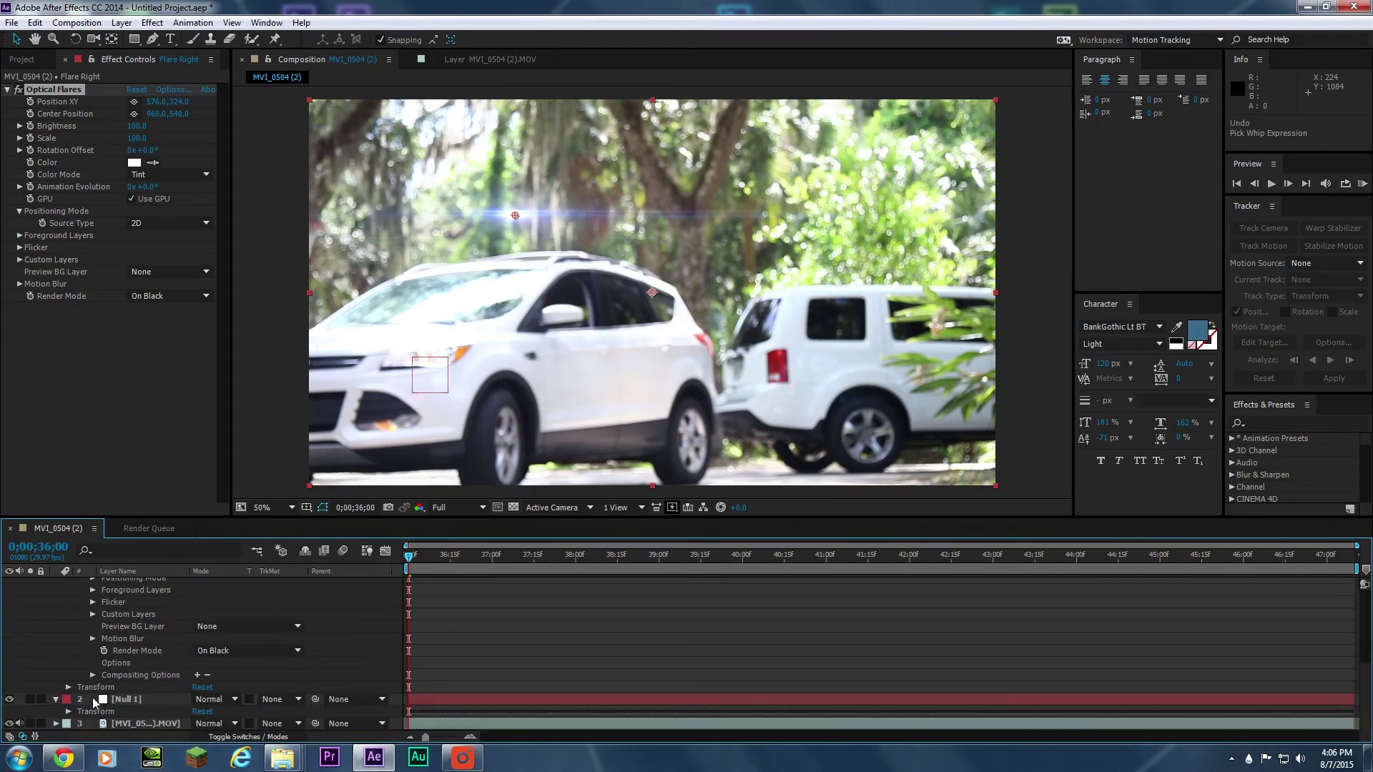
{"action": "left_click", "coordinate": [68, 711]}
{"action": "scroll", "coordinate": [160, 678], "scroll_direction": "down", "scroll_amount": 2}
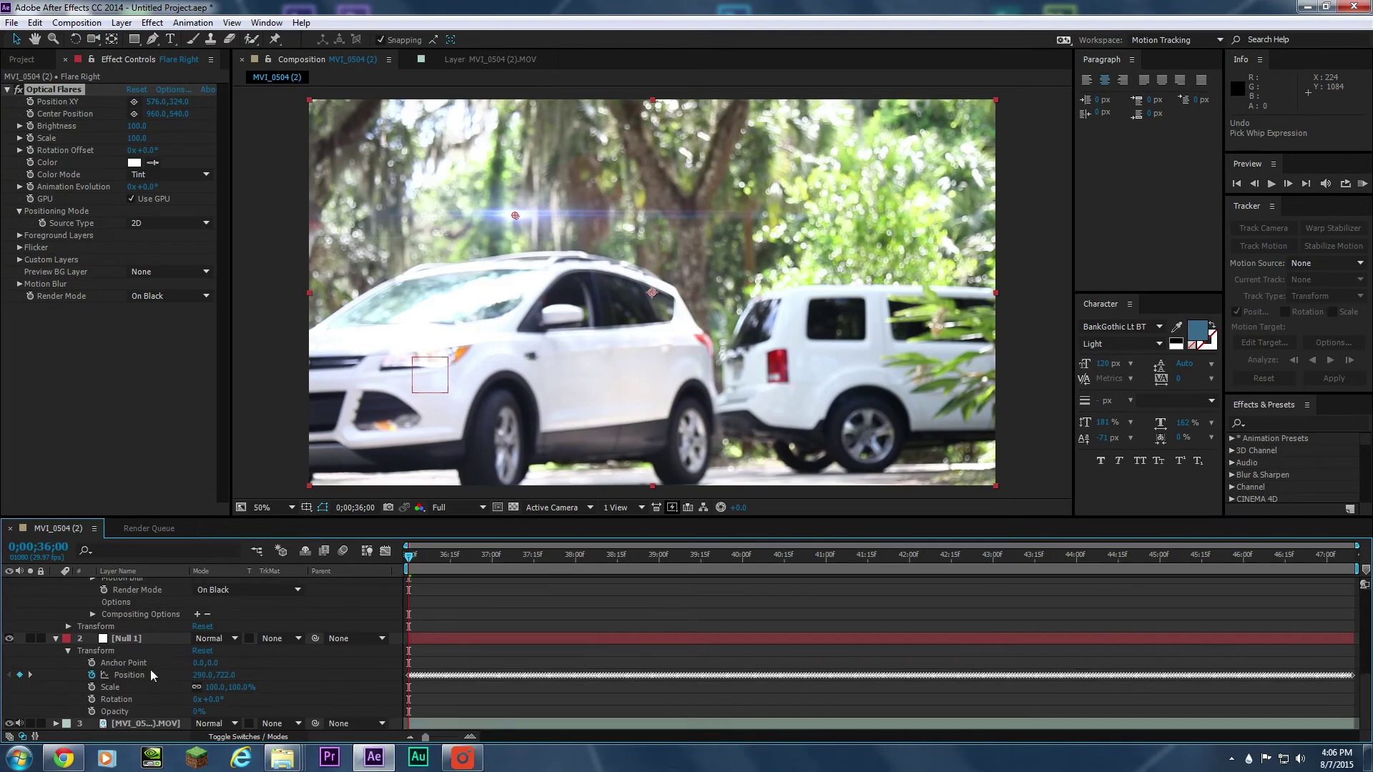
{"action": "scroll", "coordinate": [141, 680], "scroll_direction": "up", "scroll_amount": 6}
{"action": "left_click_drag", "start_coordinate": [232, 632], "coordinate": [158, 680]}
{"action": "left_click", "coordinate": [432, 638]}
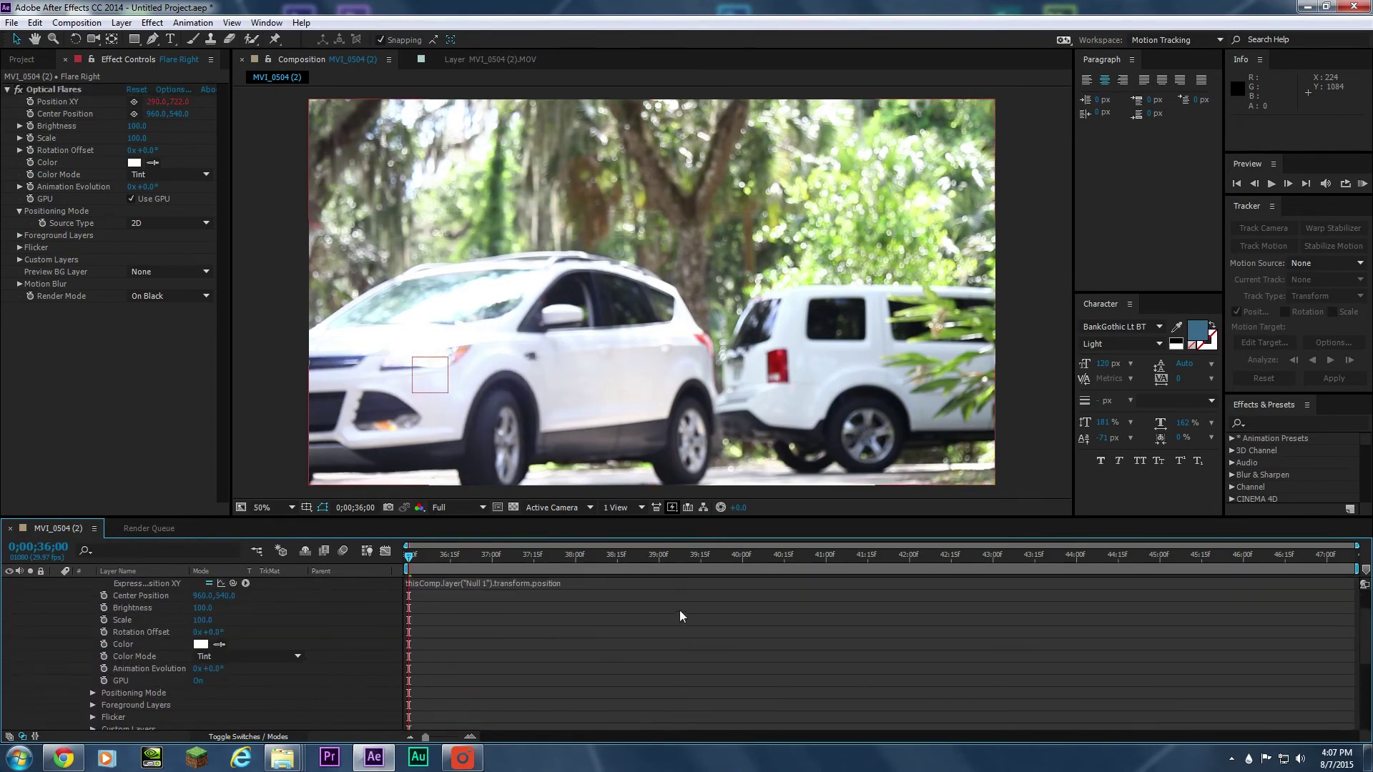
{"action": "scroll", "coordinate": [680, 619], "scroll_direction": "up", "scroll_amount": 2}
{"action": "left_click_drag", "start_coordinate": [409, 556], "coordinate": [343, 557]}
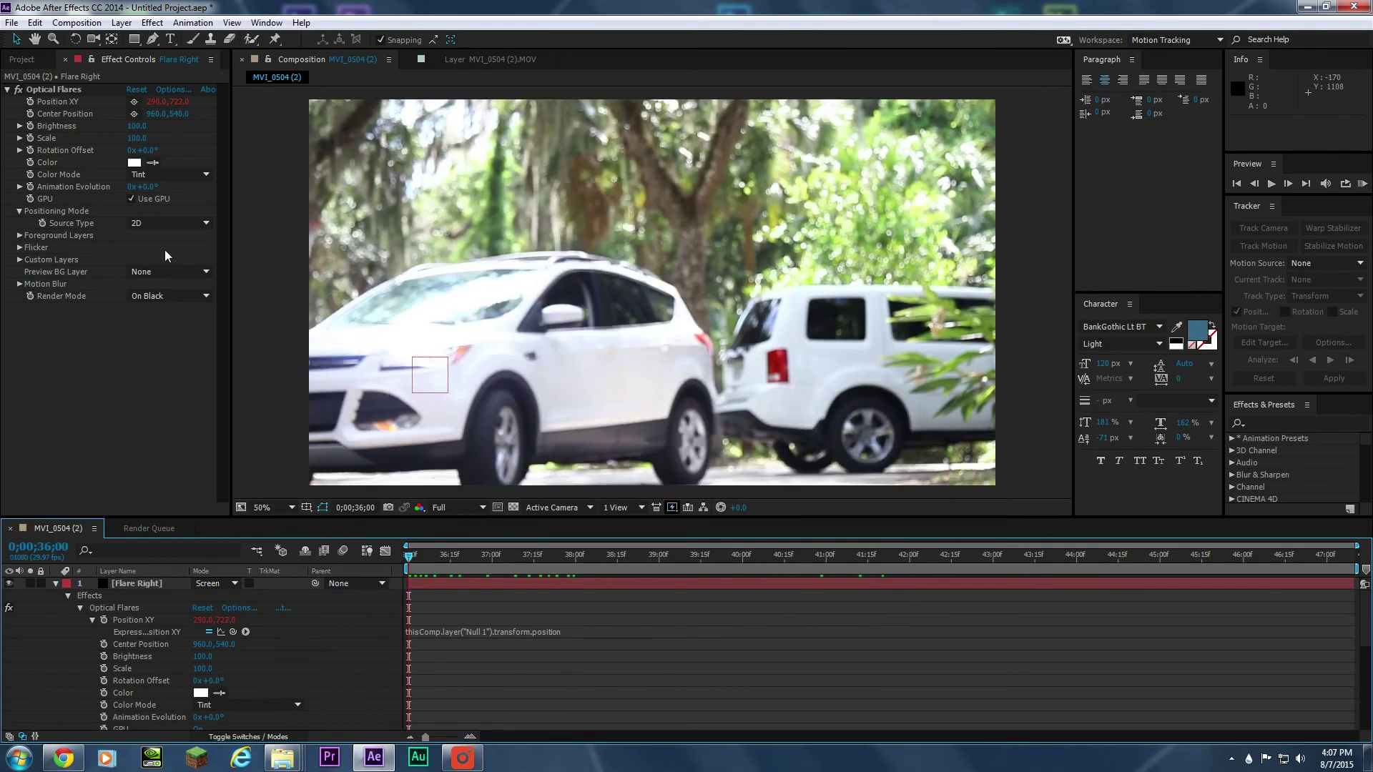
Step: Set the Optical Flares tint color to a saturated blue, about 0062F5
{"action": "left_click", "coordinate": [134, 163]}
{"action": "mouse_move", "coordinate": [1190, 388]}
{"action": "left_mouse_down"}
{"action": "mouse_move", "coordinate": [1178, 359]}
{"action": "mouse_move", "coordinate": [1200, 302]}
{"action": "left_mouse_up"}
{"action": "left_click", "coordinate": [1141, 335]}
{"action": "left_click", "coordinate": [1141, 327]}
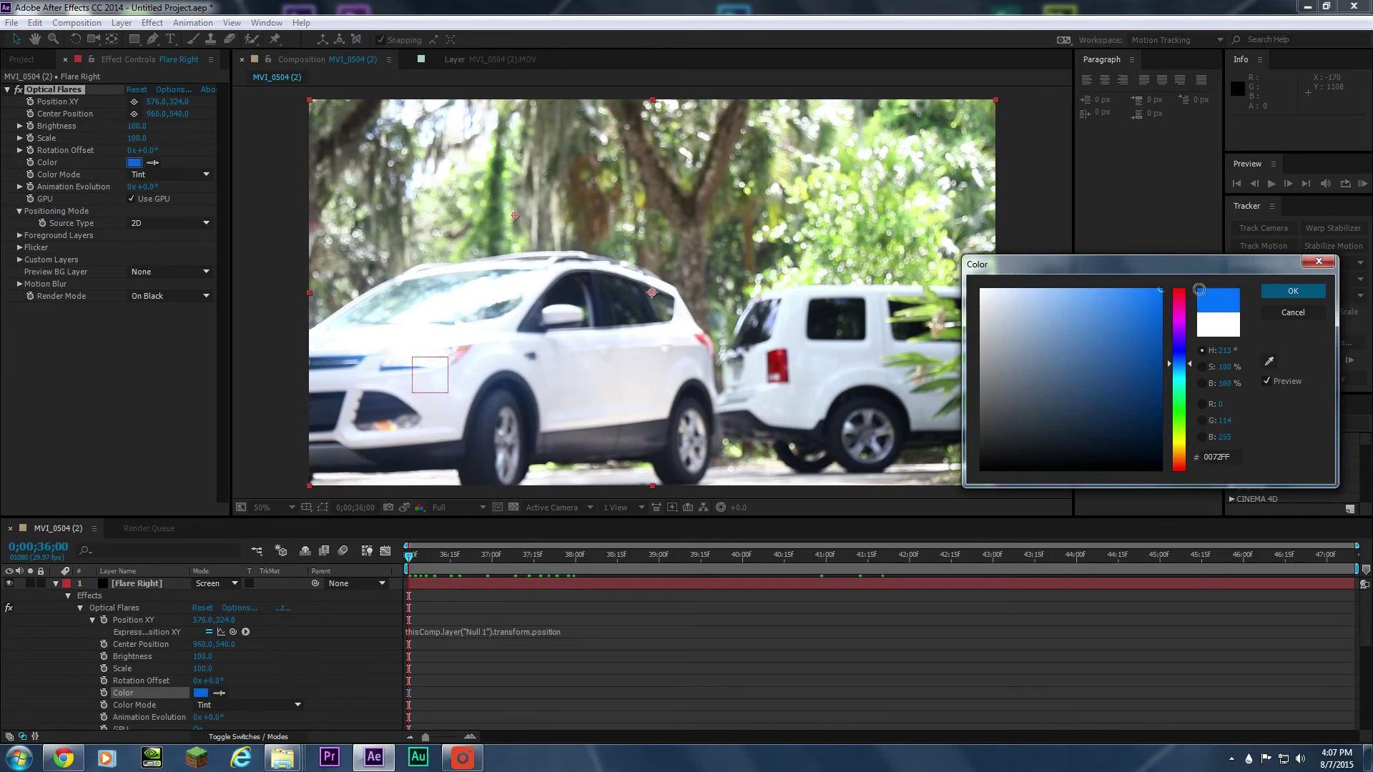
{"action": "left_click_drag", "start_coordinate": [1181, 368], "coordinate": [1181, 365]}
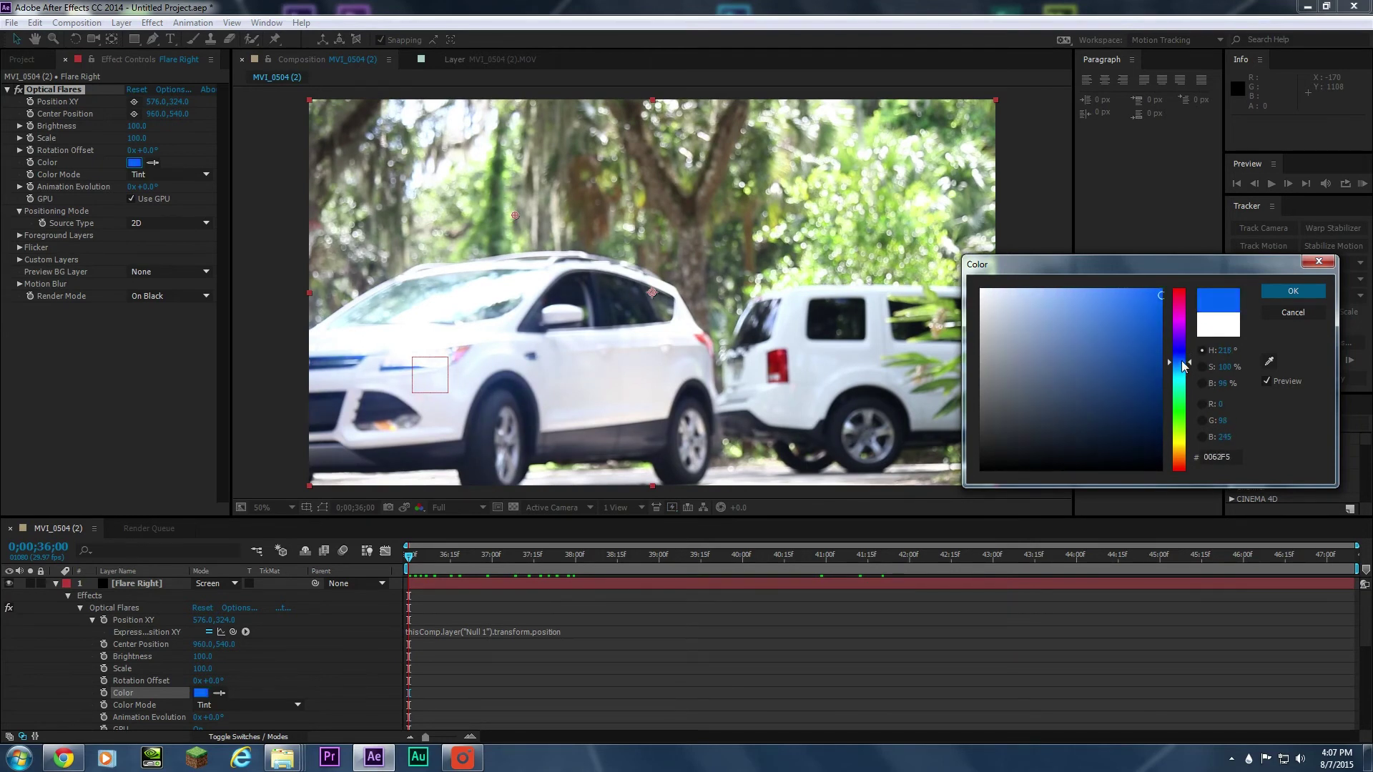
{"action": "left_click", "coordinate": [1293, 291]}
Step: Set the flare's Brightness to 180 and Scale to 180, judging the look at 0;00;38;11
{"action": "mouse_move", "coordinate": [145, 141]}
{"action": "left_mouse_down"}
{"action": "mouse_move", "coordinate": [161, 142]}
{"action": "mouse_move", "coordinate": [139, 130]}
{"action": "left_mouse_up"}
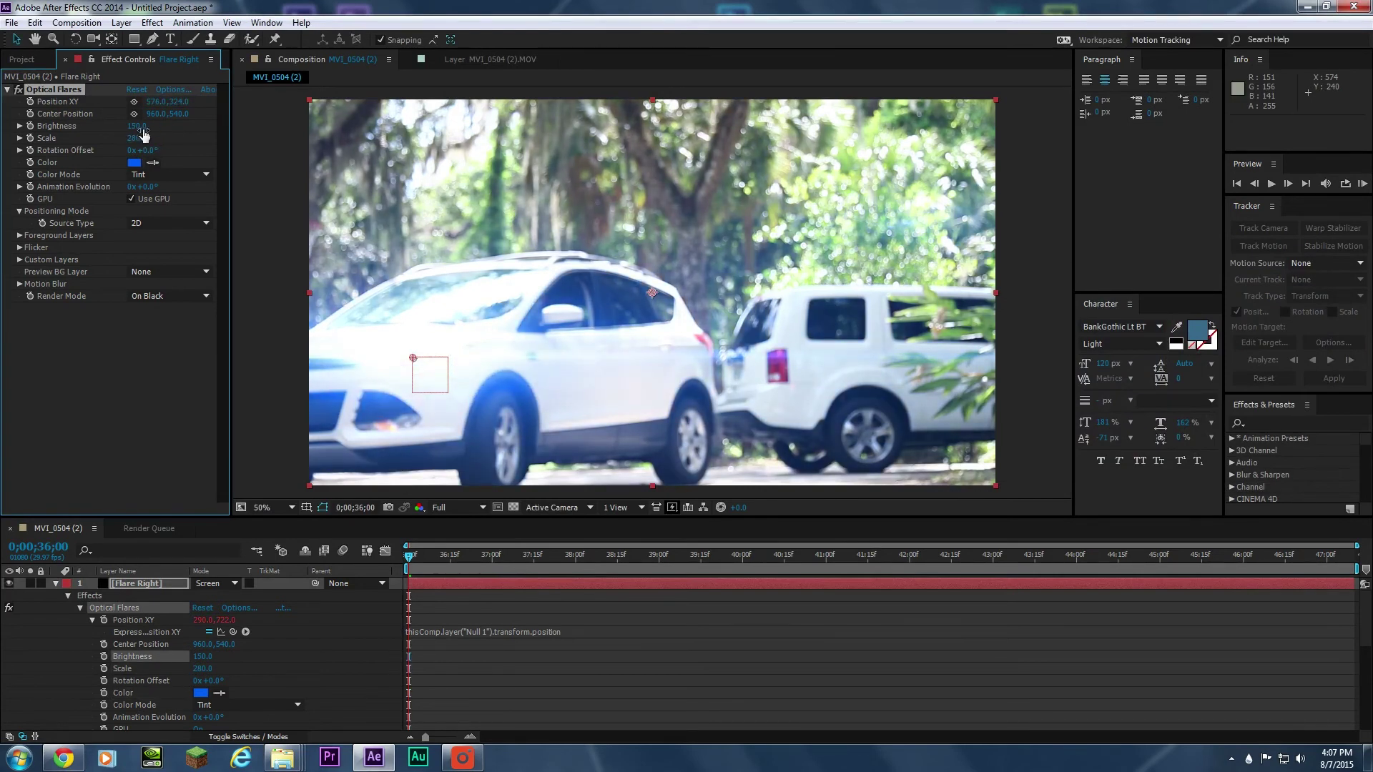
{"action": "left_click_drag", "start_coordinate": [431, 562], "coordinate": [606, 562]}
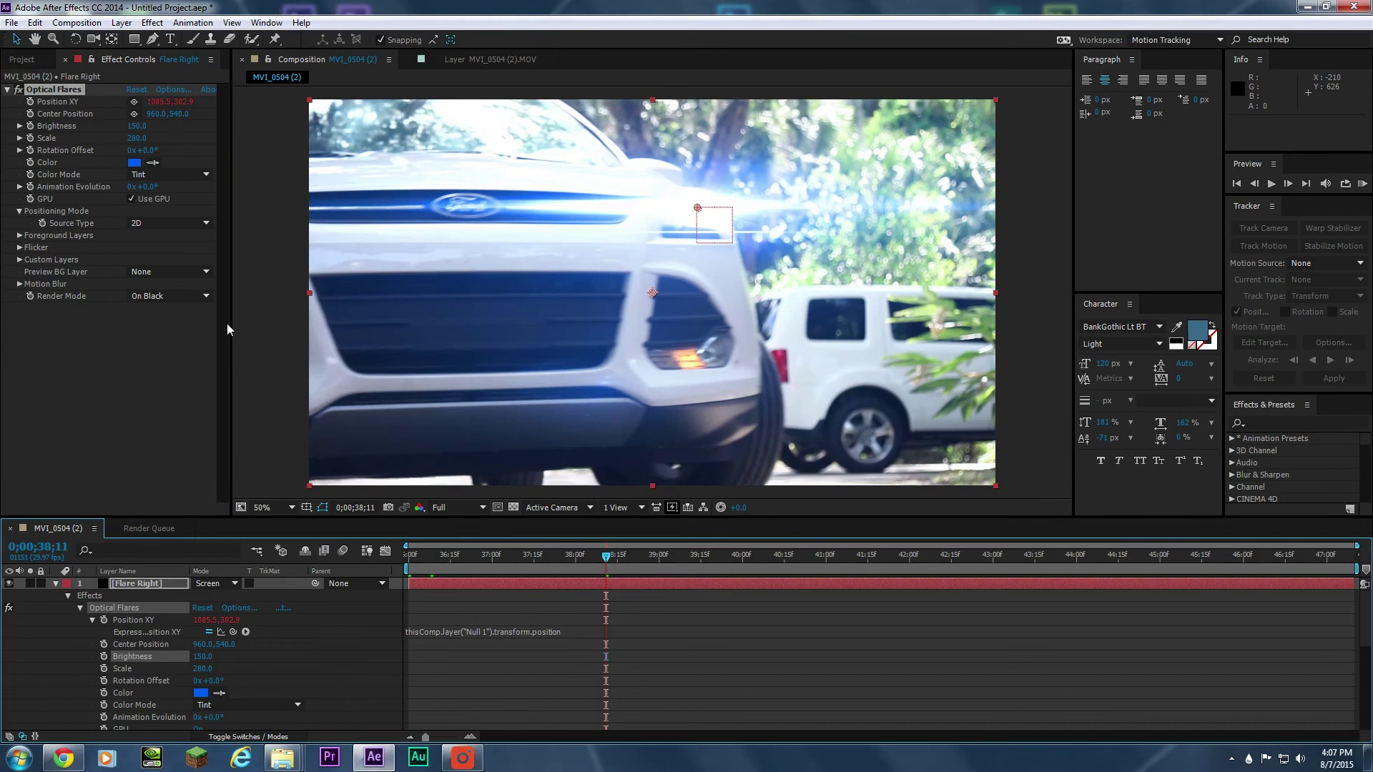
{"action": "left_click_drag", "start_coordinate": [145, 148], "coordinate": [145, 138]}
{"action": "left_click", "coordinate": [140, 144]}
{"action": "type", "text": "200"}
{"action": "key", "text": "Return"}
{"action": "left_click", "coordinate": [135, 126]}
{"action": "type", "text": "10"}
{"action": "key", "text": "Return"}
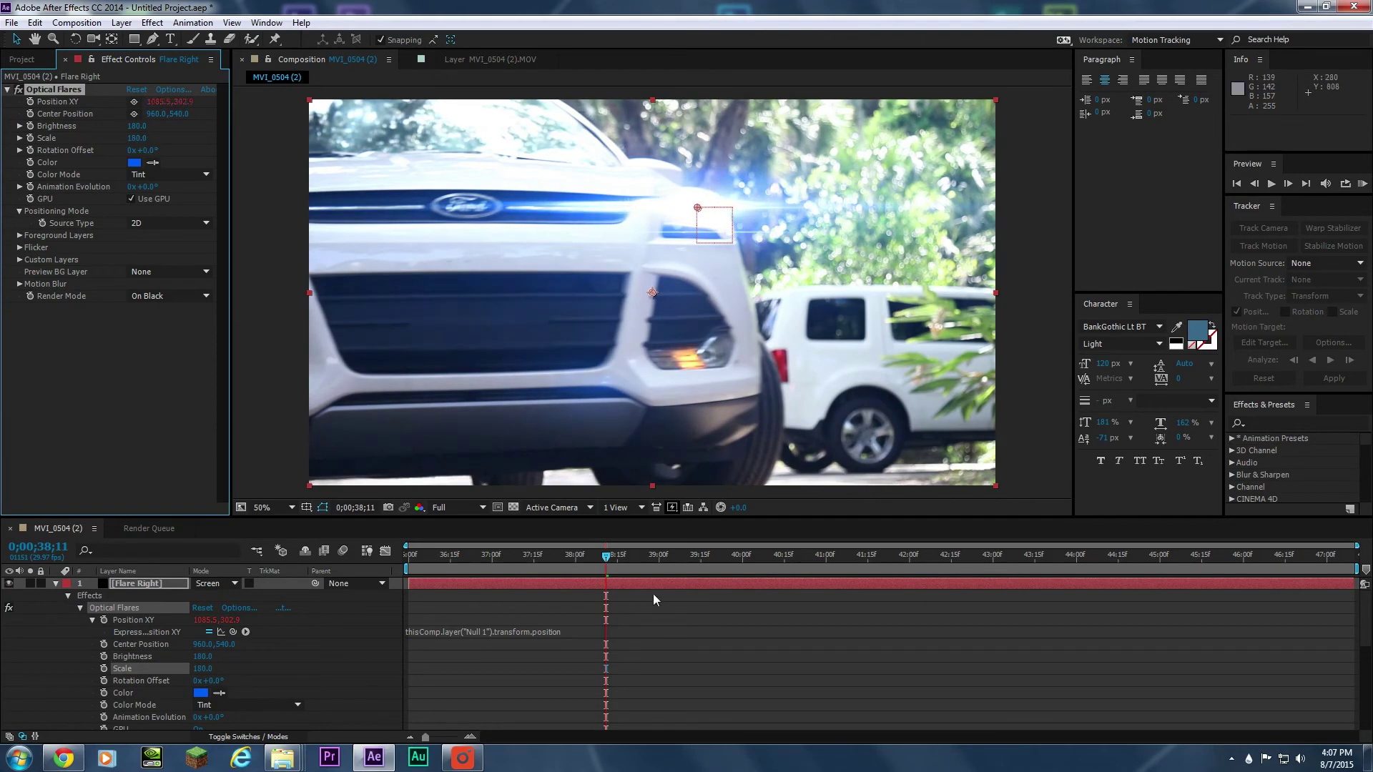
Step: Scrub through the clip to review the flare's motion, and collapse Flare Right's effect settings and Null 1's transform properties
{"action": "left_click_drag", "start_coordinate": [615, 562], "coordinate": [809, 569]}
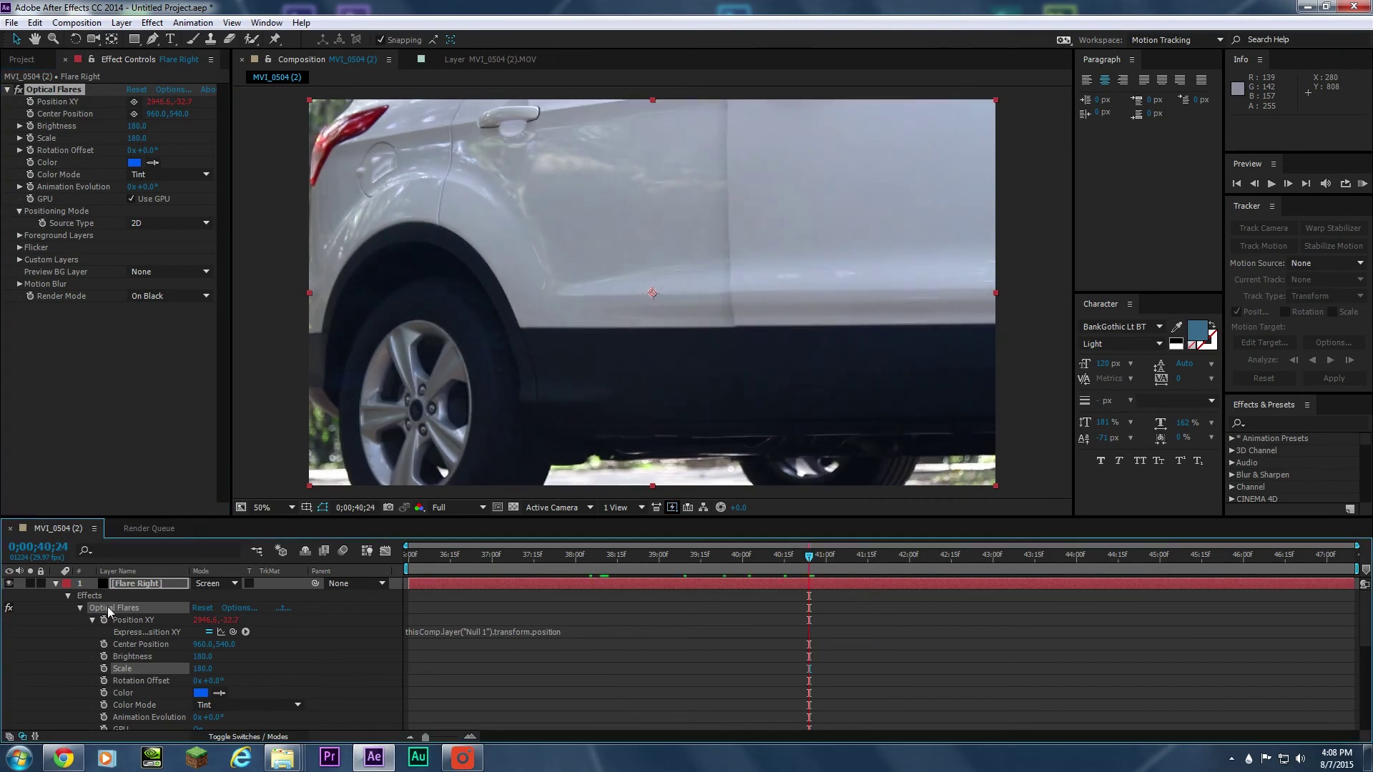
{"action": "left_click", "coordinate": [92, 621]}
{"action": "left_click", "coordinate": [80, 608]}
{"action": "left_click", "coordinate": [68, 596]}
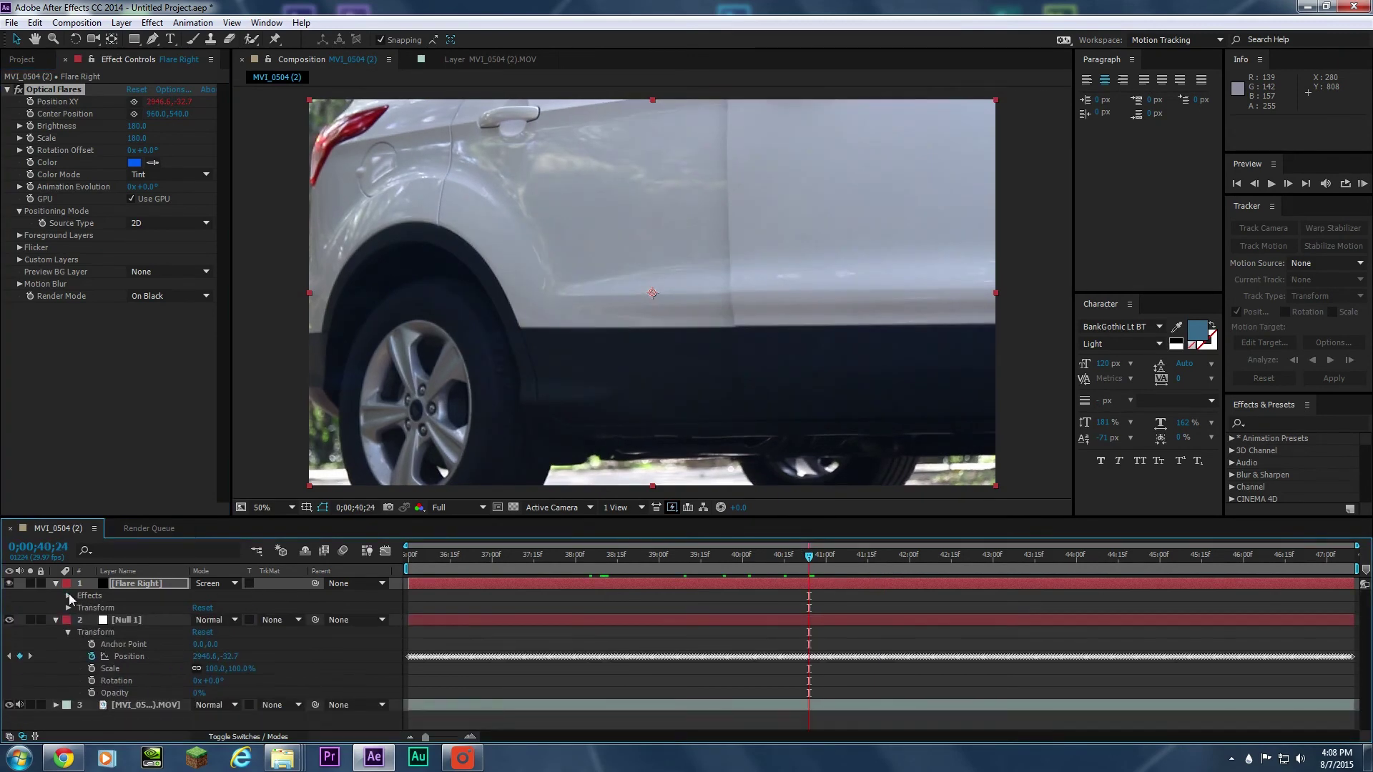
{"action": "left_click", "coordinate": [67, 632]}
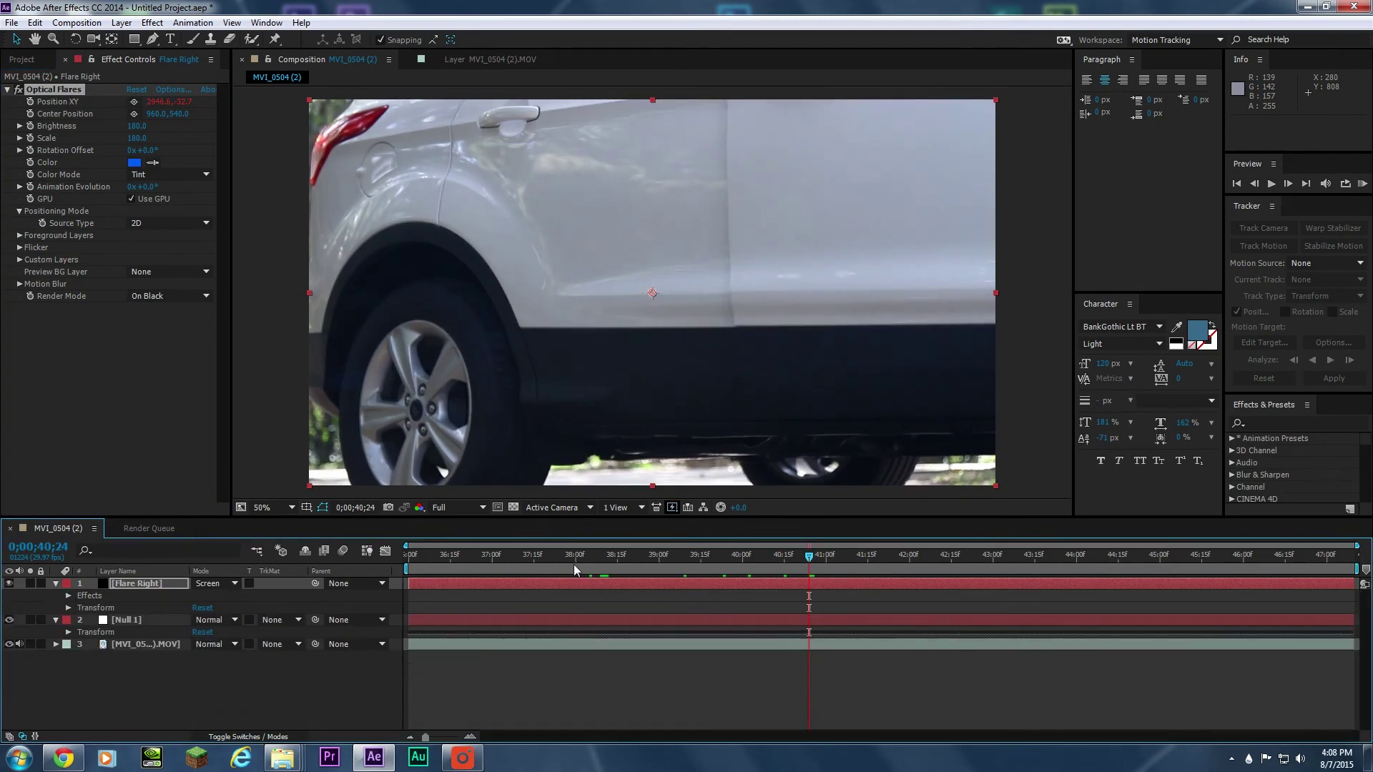
{"action": "left_click_drag", "start_coordinate": [599, 557], "coordinate": [804, 562]}
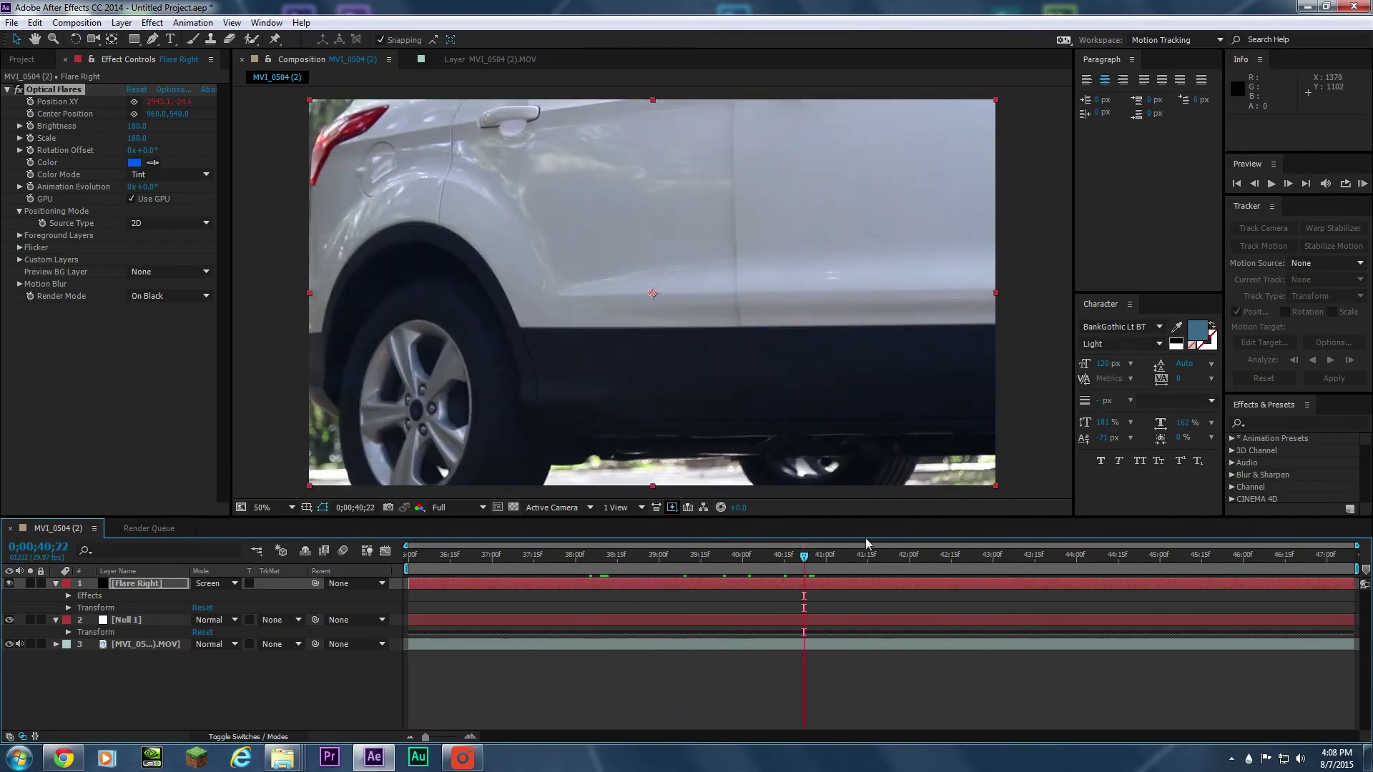
{"action": "left_click_drag", "start_coordinate": [812, 555], "coordinate": [1235, 562]}
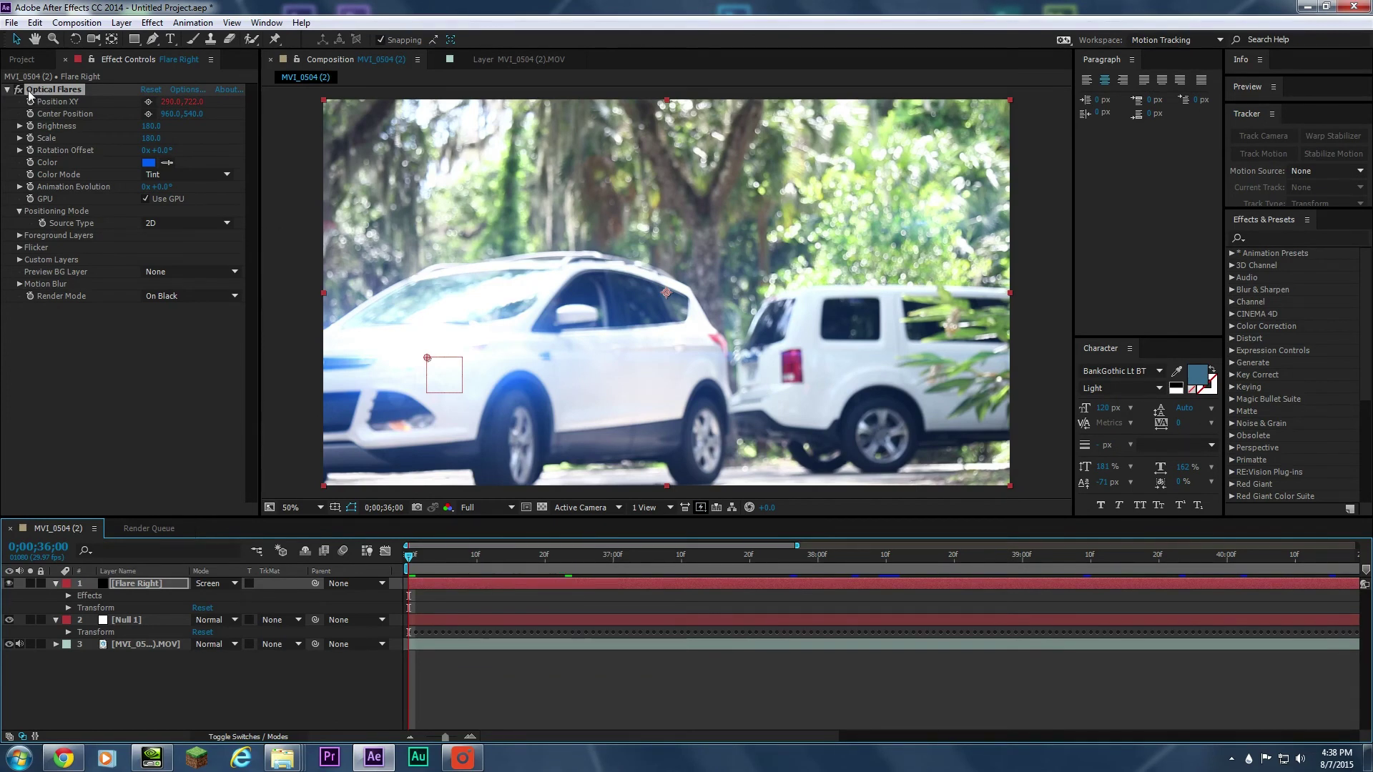
Step: Hide the Flare Right layer and collapse its Optical Flares effect settings
{"action": "left_click", "coordinate": [10, 584]}
{"action": "left_click", "coordinate": [9, 90]}
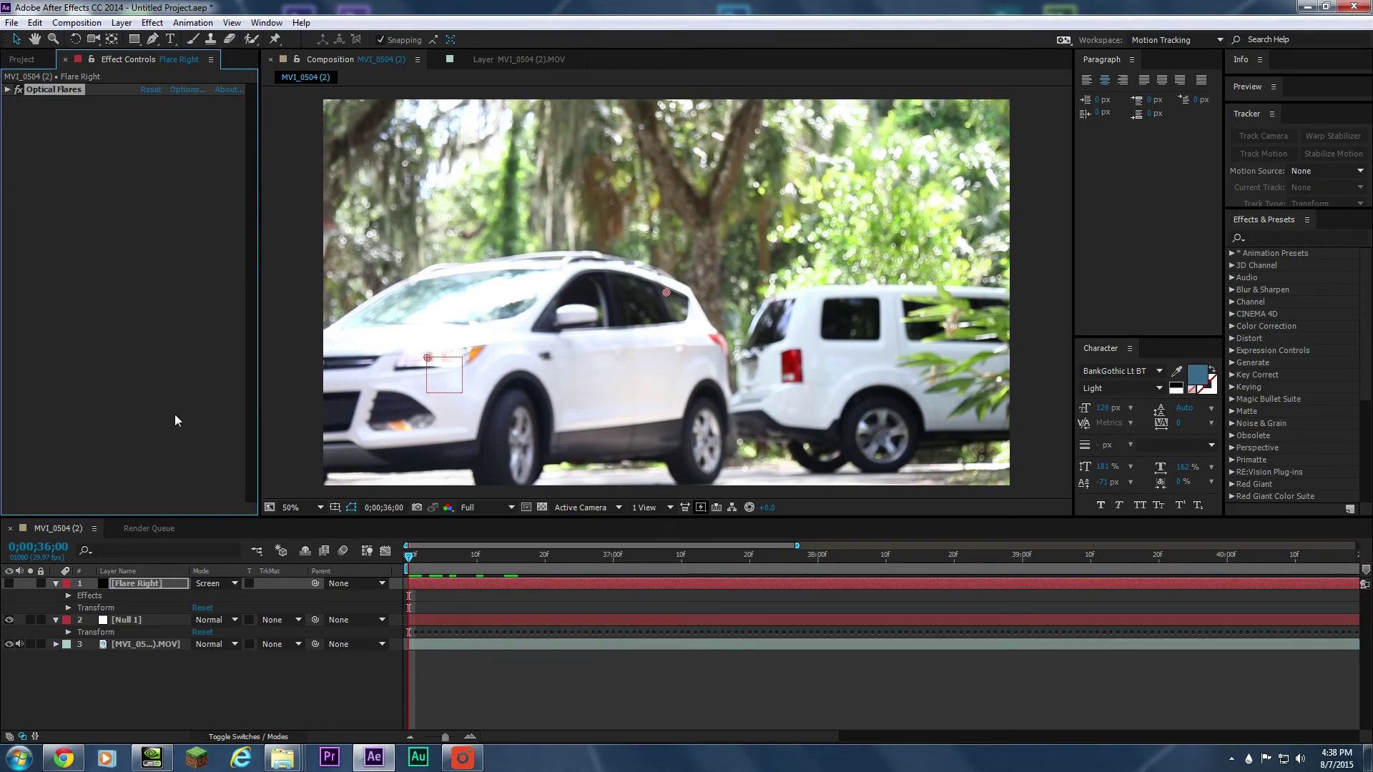
Step: Create a black 1920 x 1080 solid named Right Flare 2
{"action": "key", "text": "ctrl+y"}
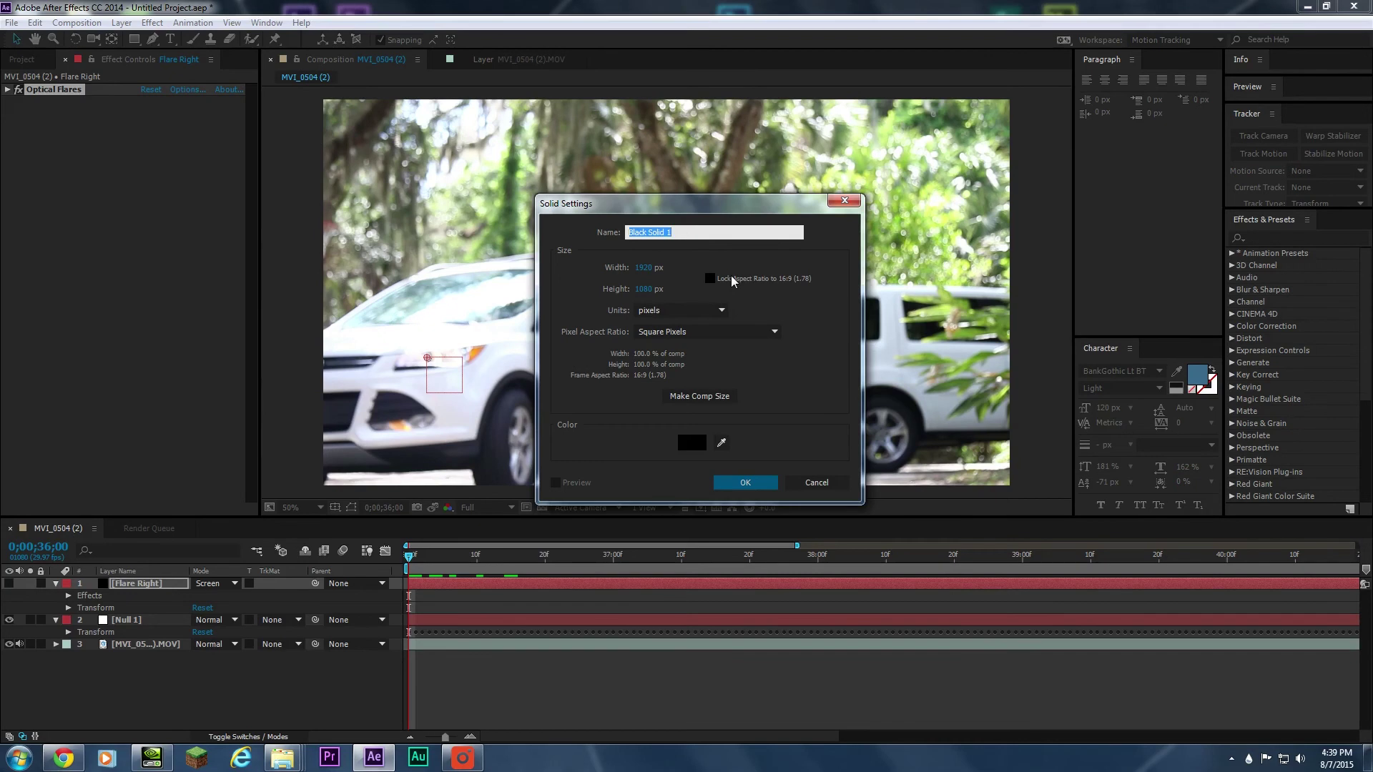
{"action": "type", "text": "N"}
{"action": "key", "text": "Return"}
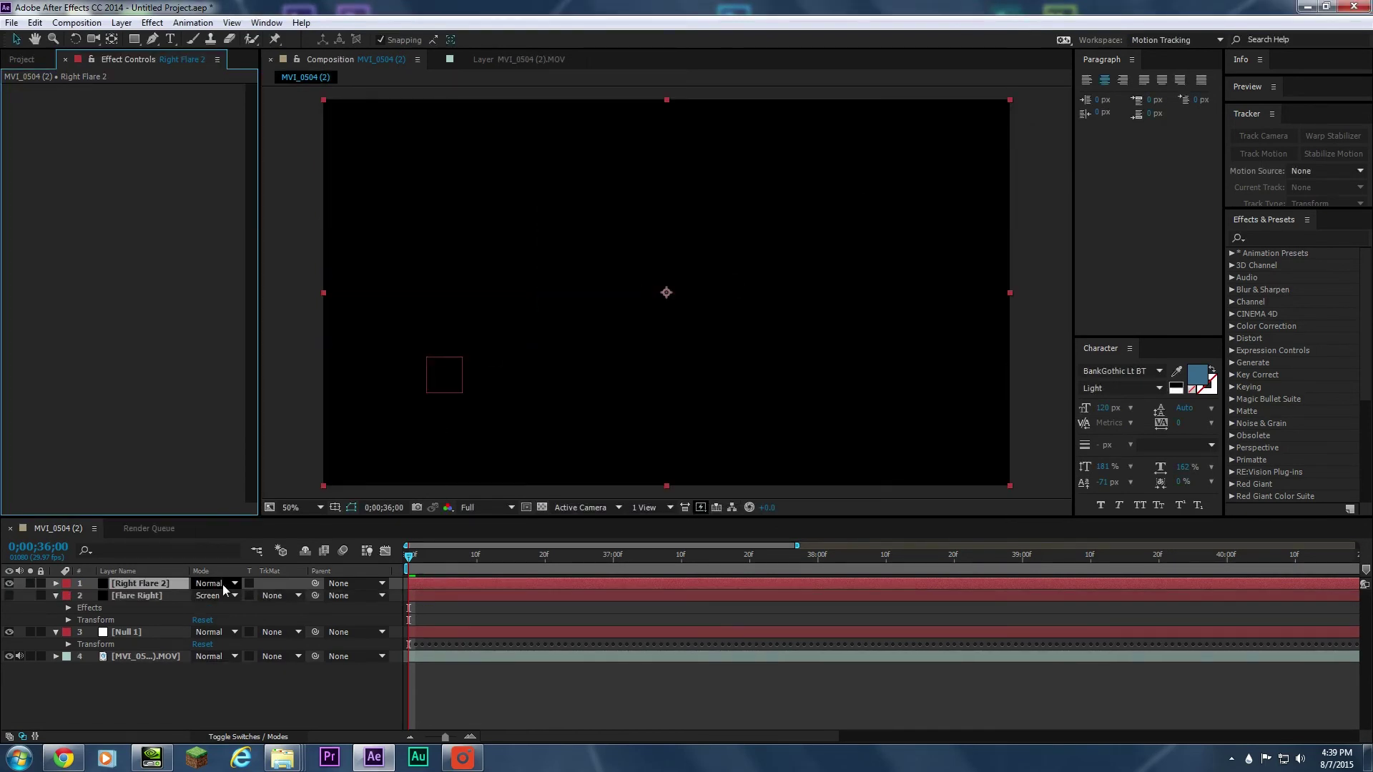
Step: Search the effects for "flare" and apply the Lens Flare effect to the Right Flare 2 layer
{"action": "left_click", "coordinate": [1285, 239]}
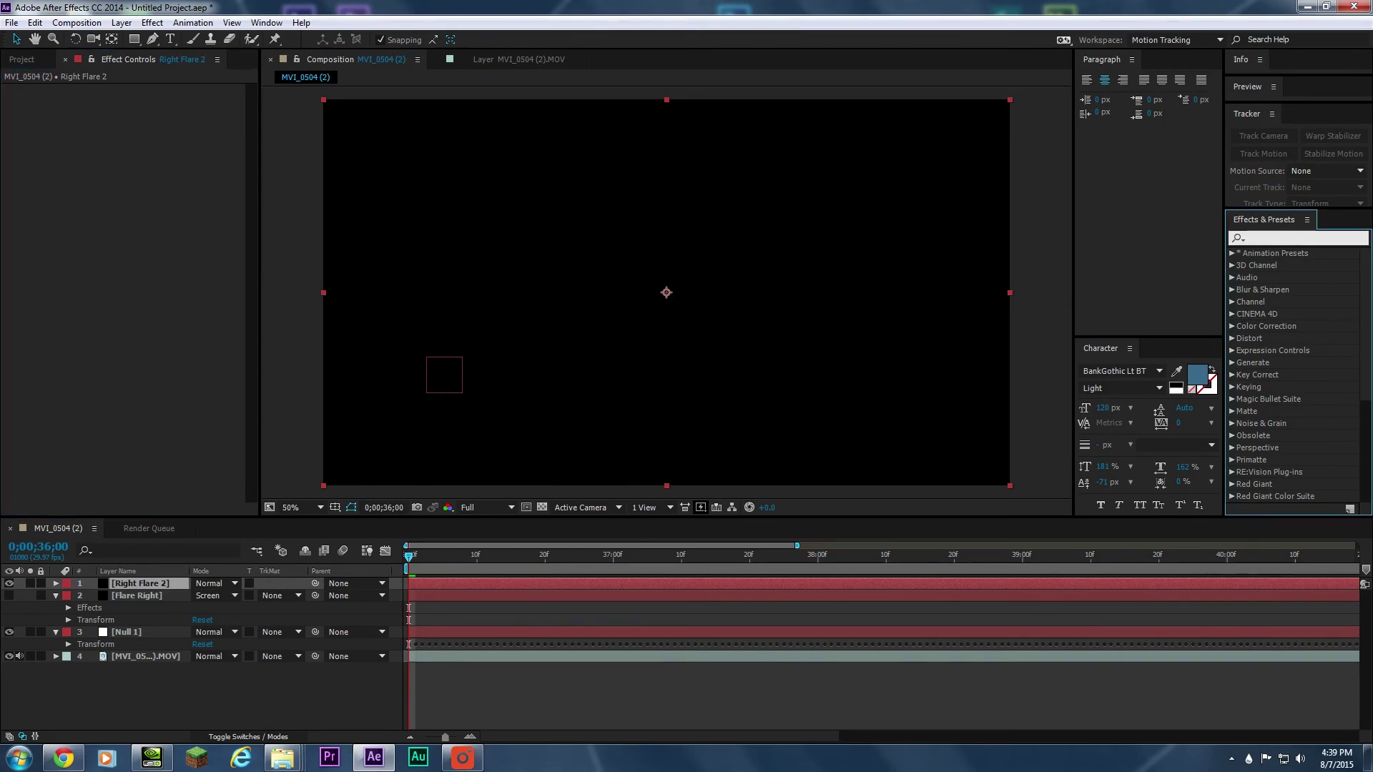
{"action": "type", "text": "flare"}
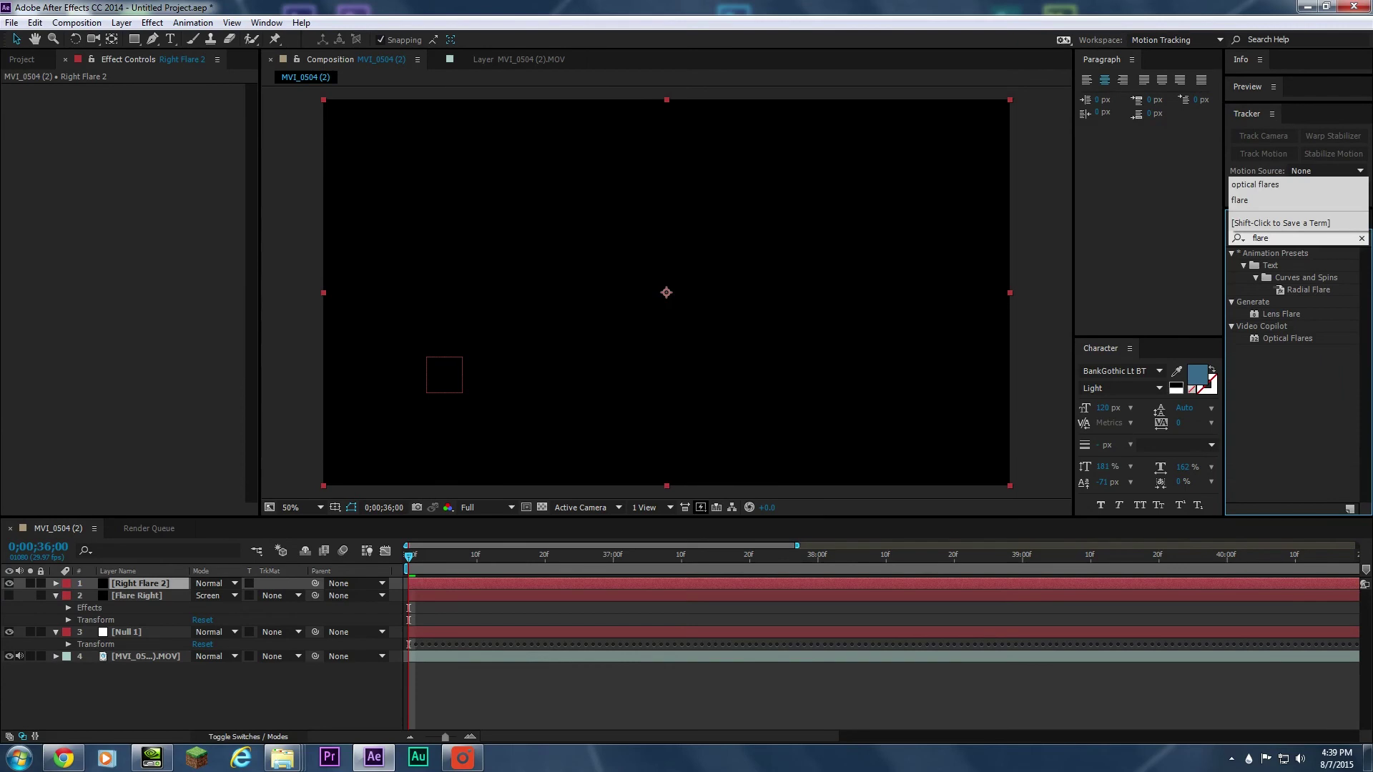
{"action": "left_click_drag", "start_coordinate": [1288, 314], "coordinate": [454, 437]}
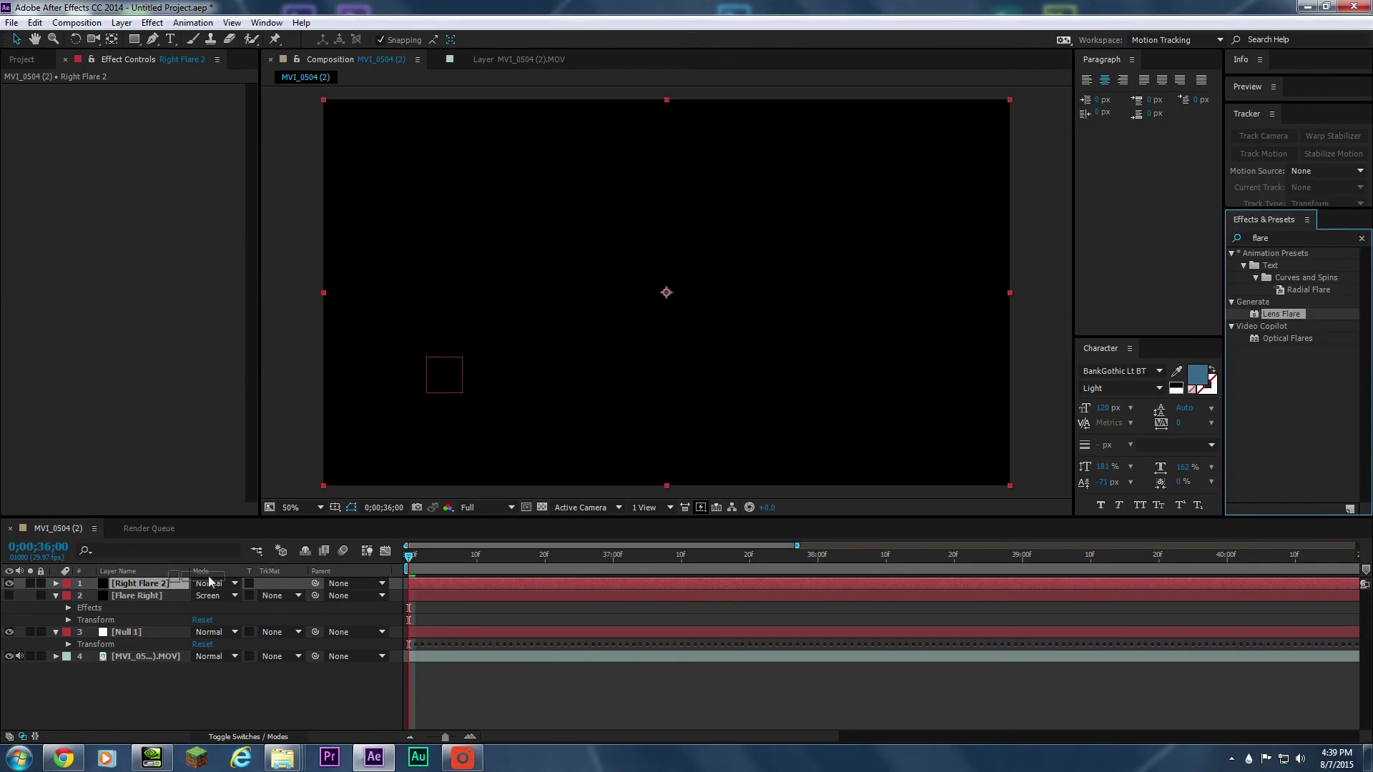
{"action": "left_click", "coordinate": [166, 585]}
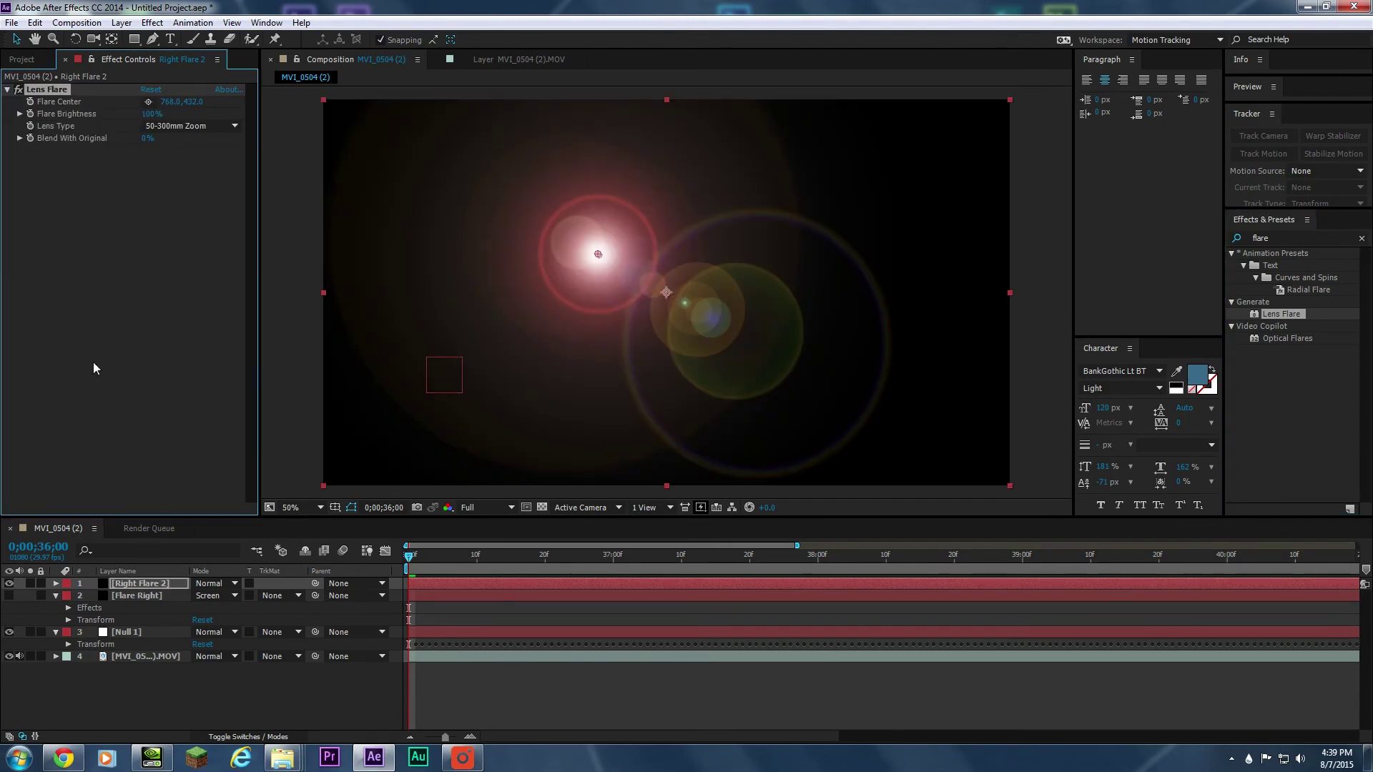
Step: Compare the Lens Flare's 50-300mm Zoom, 35mm Prime and 105mm Prime lens types, ending on 105mm Prime
{"action": "left_click", "coordinate": [188, 126]}
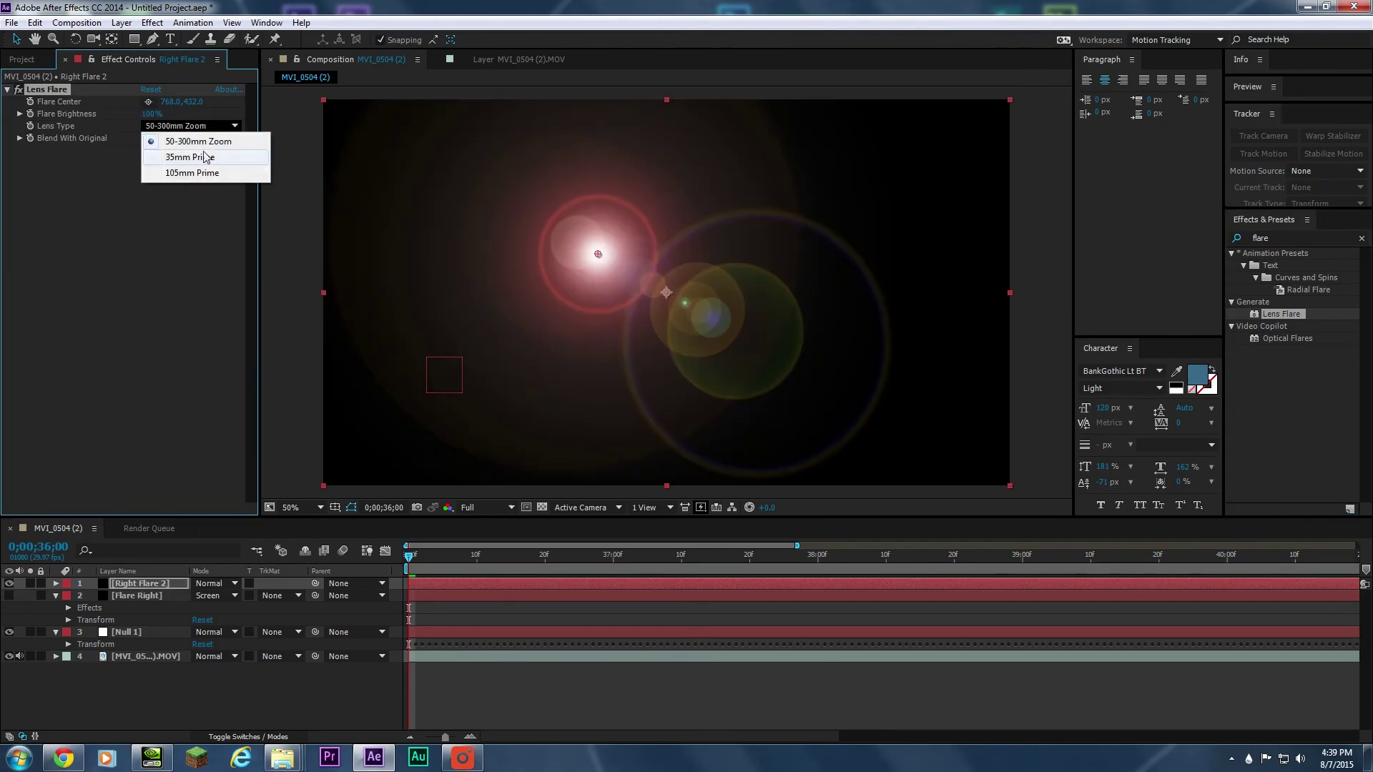
{"action": "left_click", "coordinate": [212, 162]}
{"action": "left_click", "coordinate": [187, 128]}
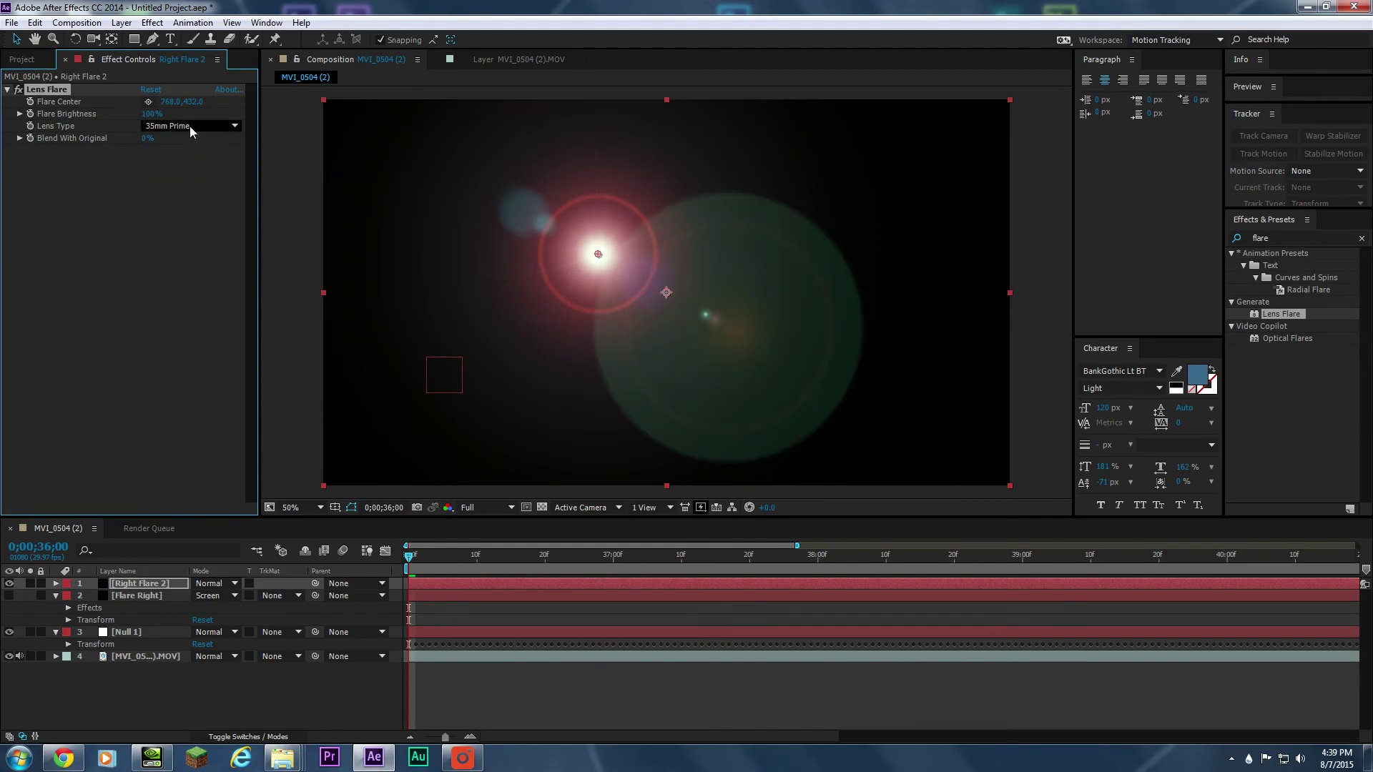
{"action": "left_click", "coordinate": [187, 142]}
{"action": "left_click", "coordinate": [190, 126]}
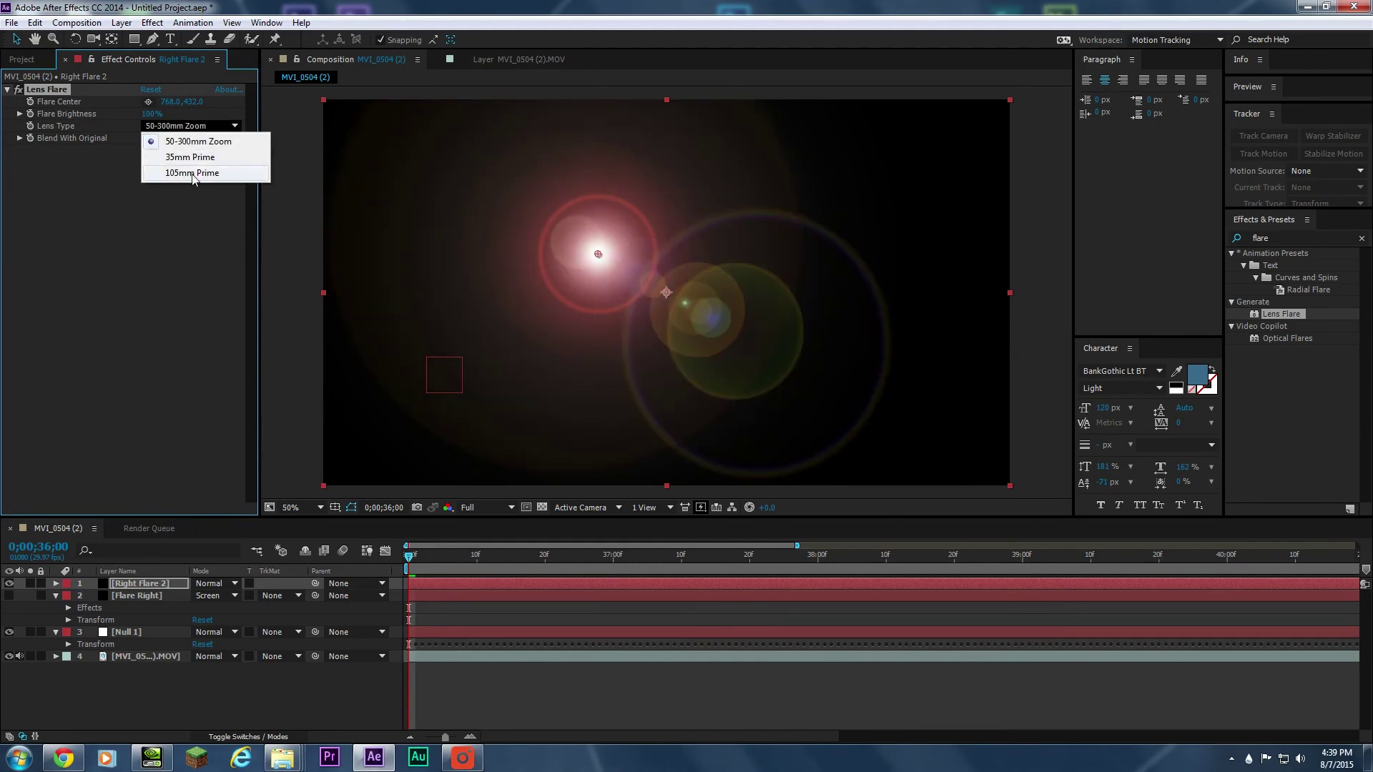
{"action": "left_click", "coordinate": [192, 173]}
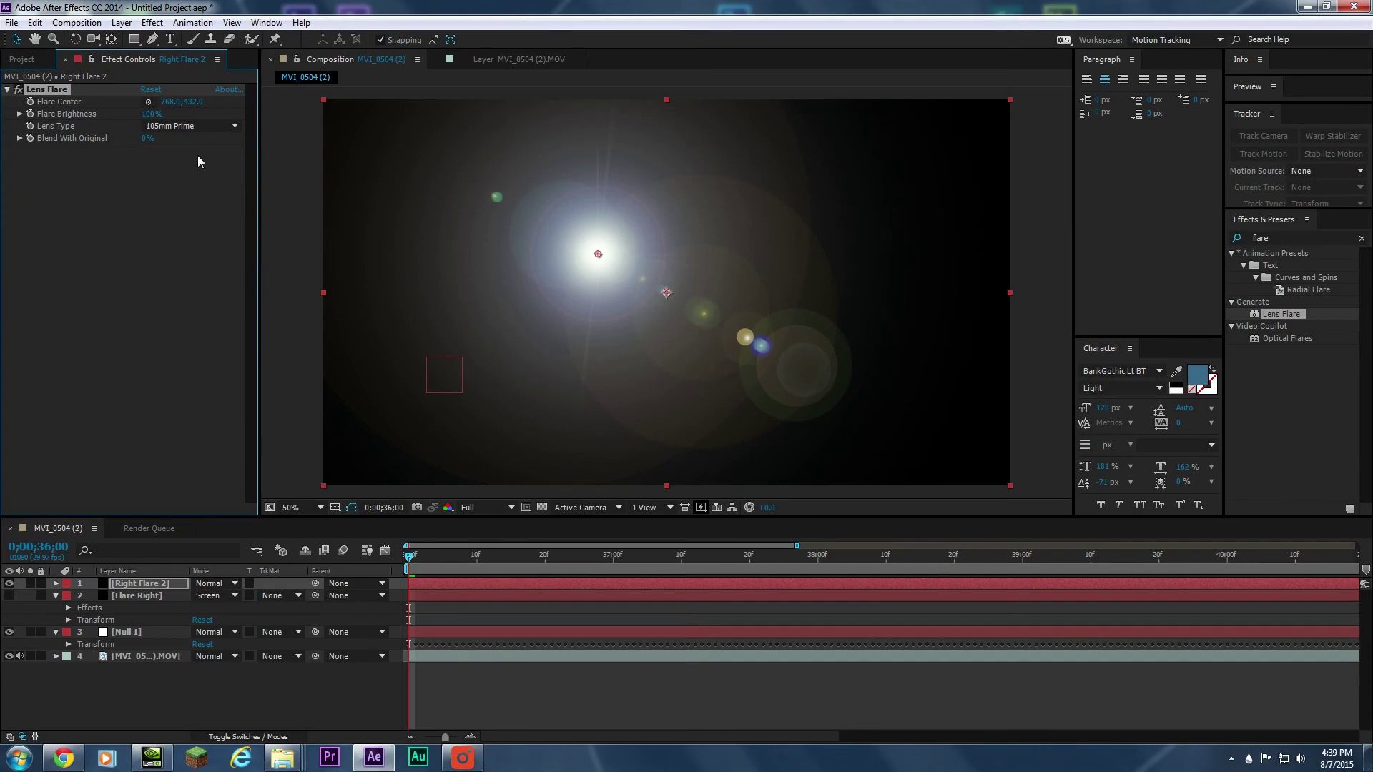
{"action": "left_click", "coordinate": [199, 124]}
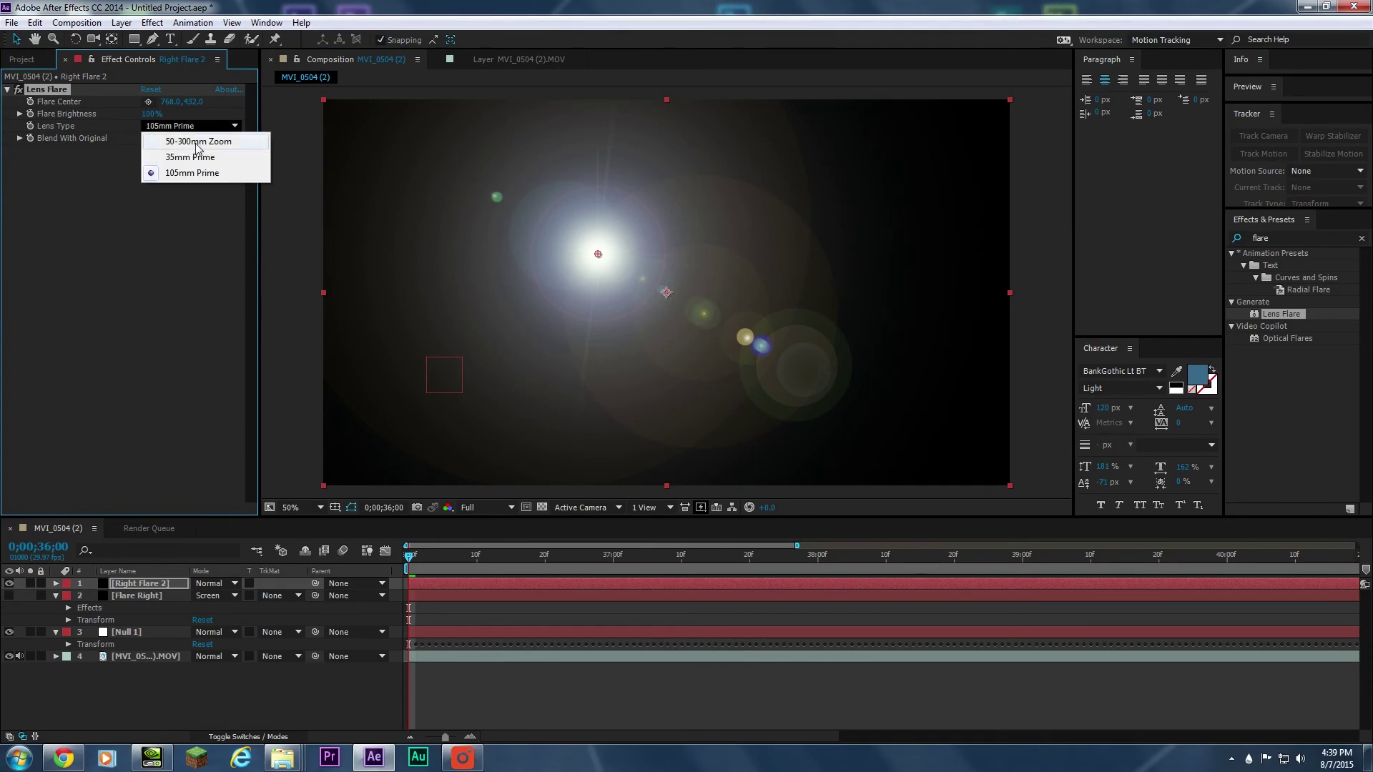
{"action": "left_click", "coordinate": [197, 142]}
{"action": "left_click", "coordinate": [194, 127]}
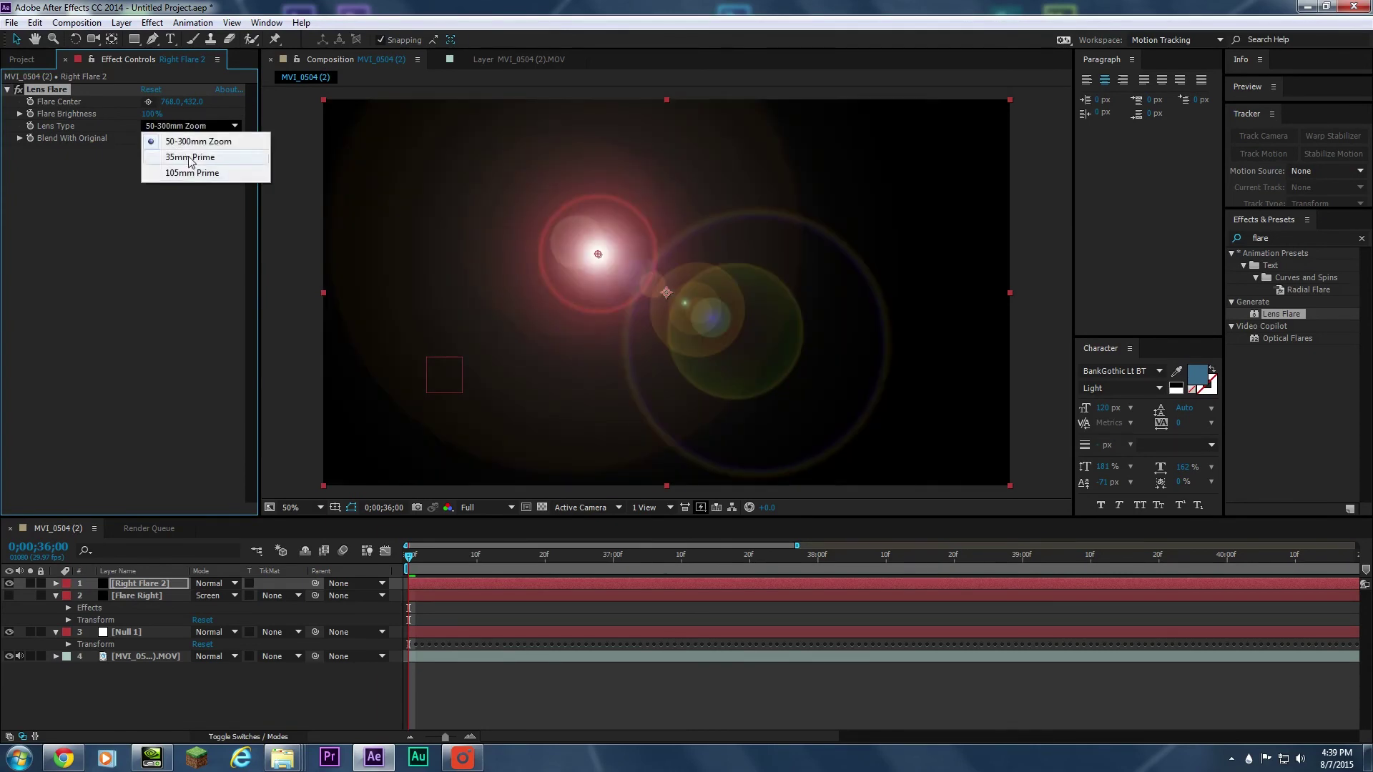
{"action": "left_click", "coordinate": [197, 174]}
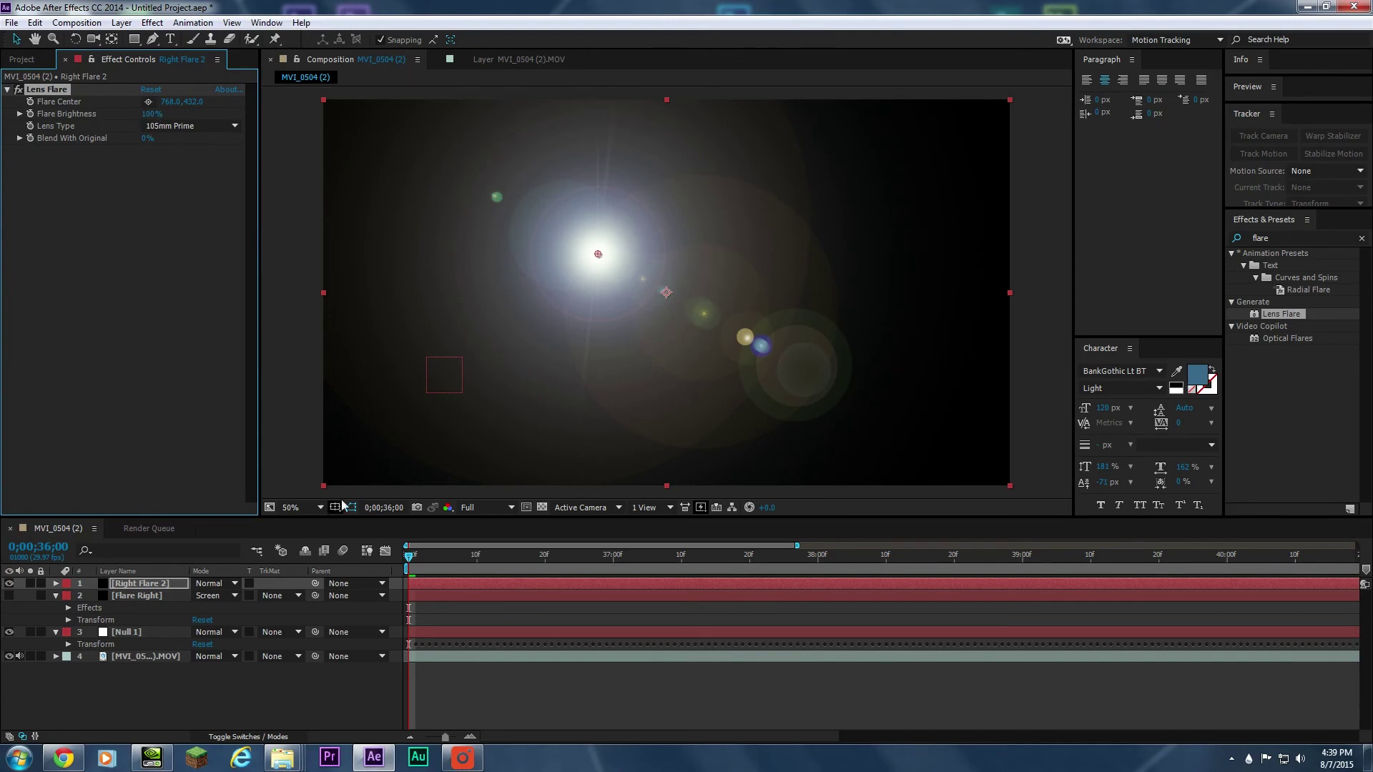
Step: Toggle the timeline between switches and modes, and set Right Flare 2's blending mode to Screen
{"action": "left_click", "coordinate": [210, 584]}
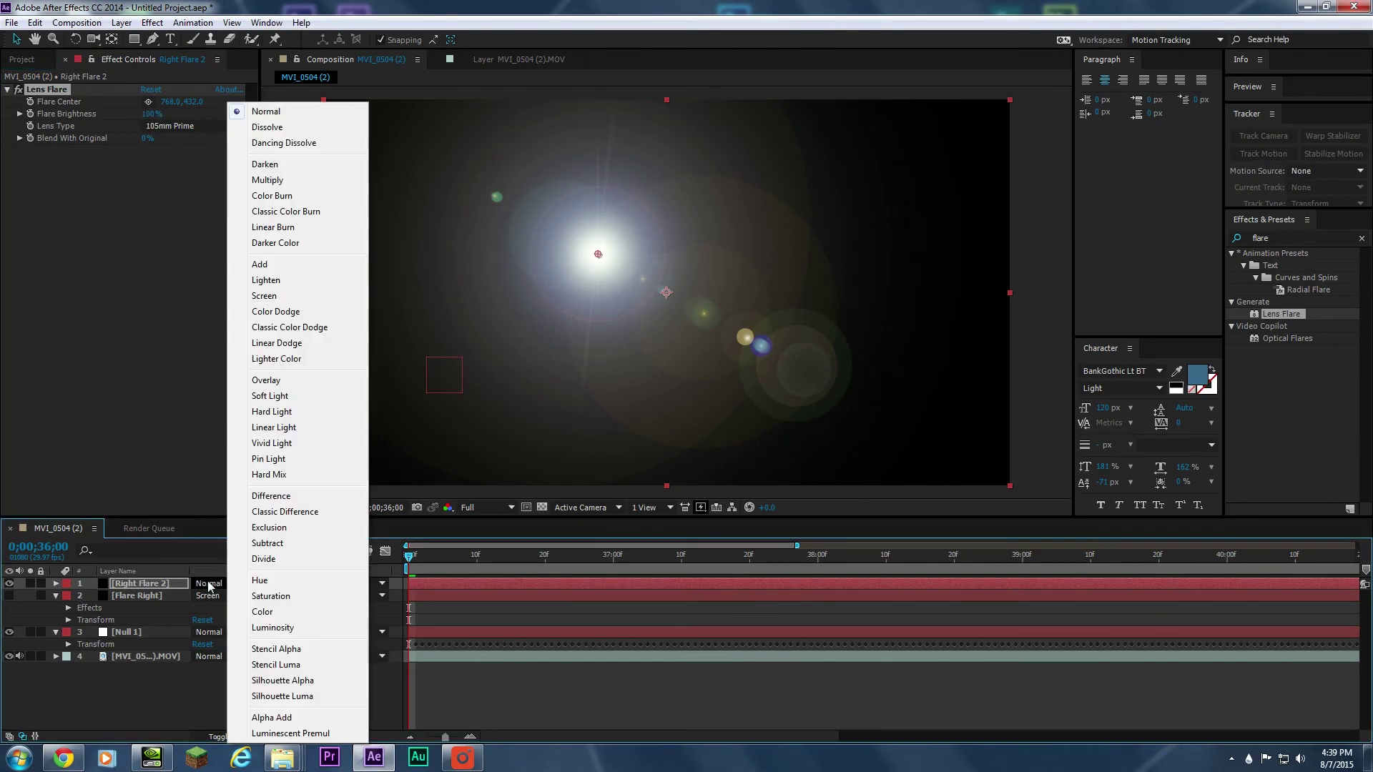
{"action": "left_click", "coordinate": [206, 714]}
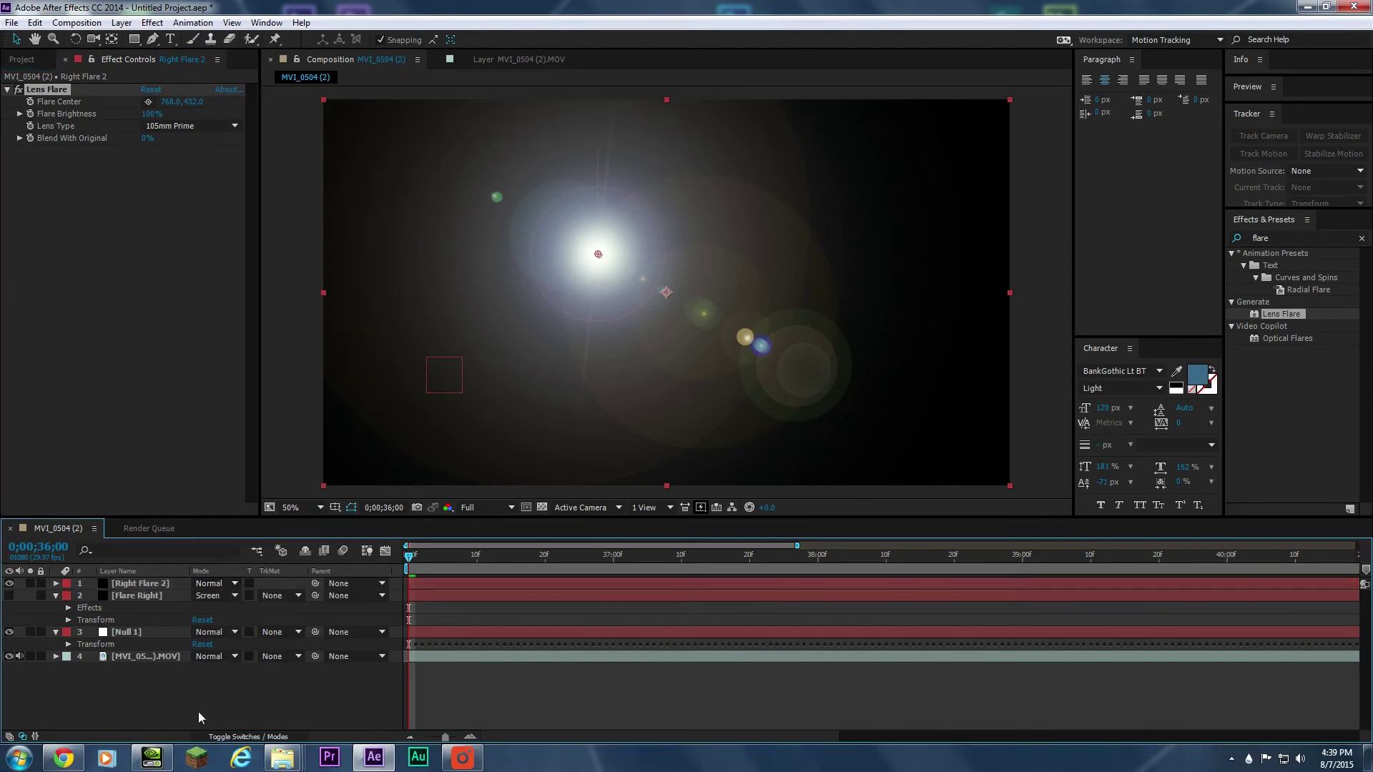
{"action": "left_click", "coordinate": [236, 737]}
{"action": "left_click", "coordinate": [235, 737]}
{"action": "left_click", "coordinate": [236, 737]}
{"action": "left_click", "coordinate": [235, 737]}
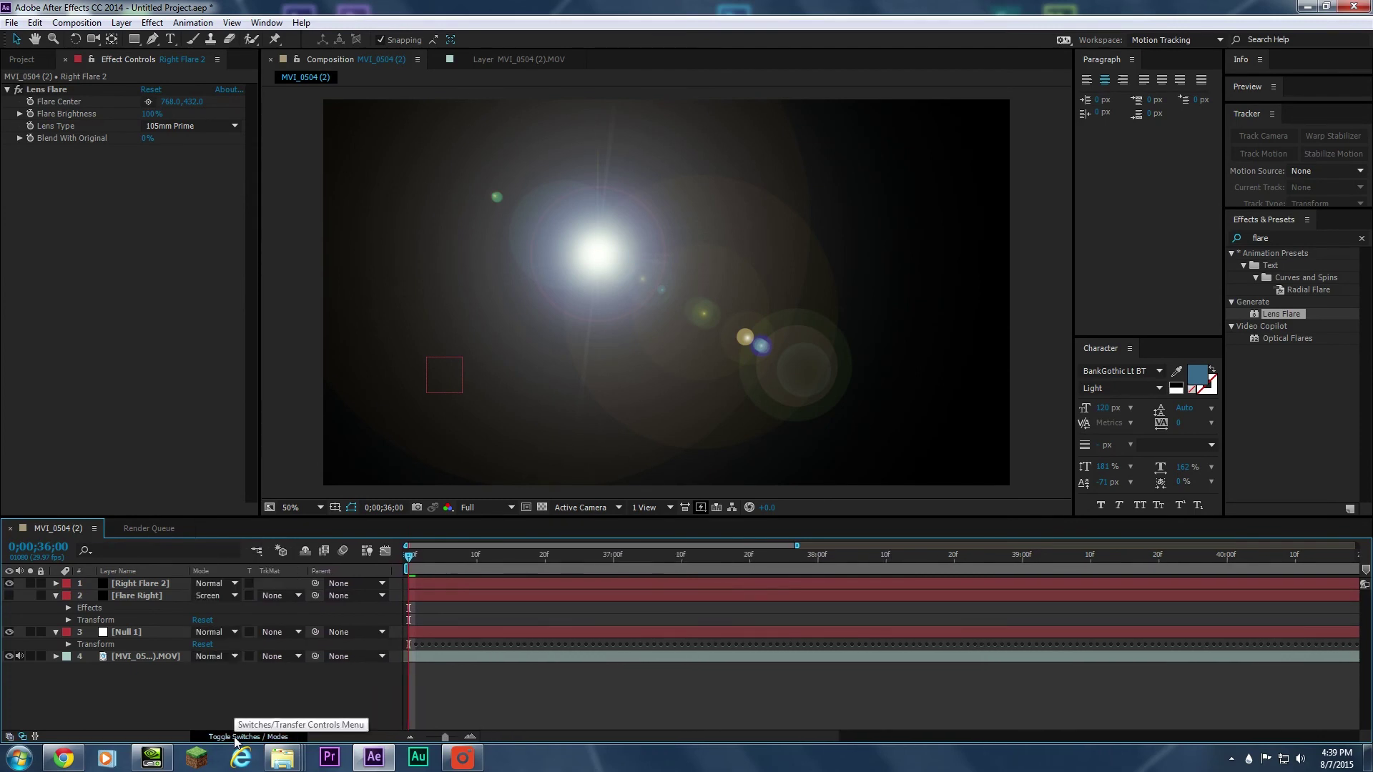
{"action": "left_click", "coordinate": [235, 737]}
{"action": "left_click", "coordinate": [235, 737]}
{"action": "left_click", "coordinate": [215, 584]}
{"action": "left_click", "coordinate": [280, 300]}
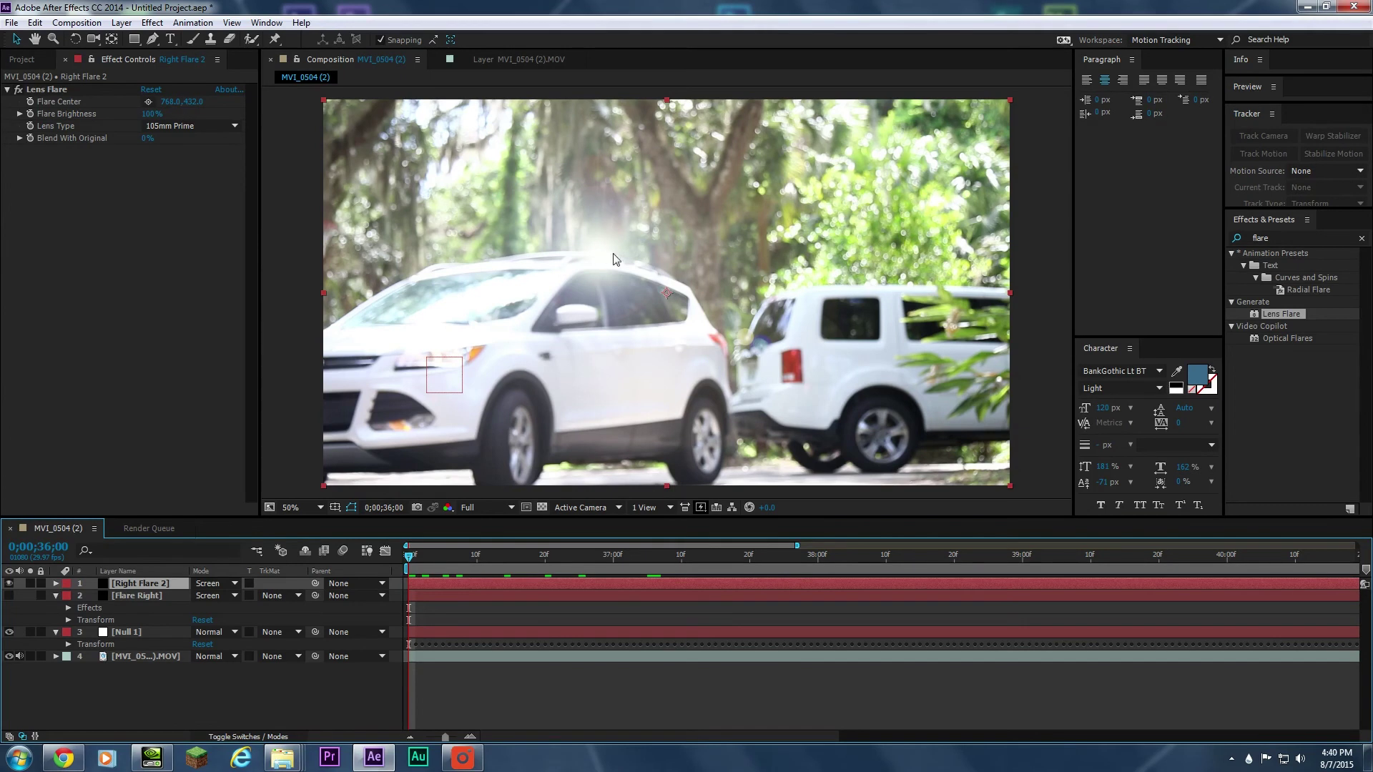
Step: Try repositioning the flare by moving the Right Flare 2 layer over the front car, and undo the move
{"action": "left_click_drag", "start_coordinate": [616, 272], "coordinate": [558, 301]}
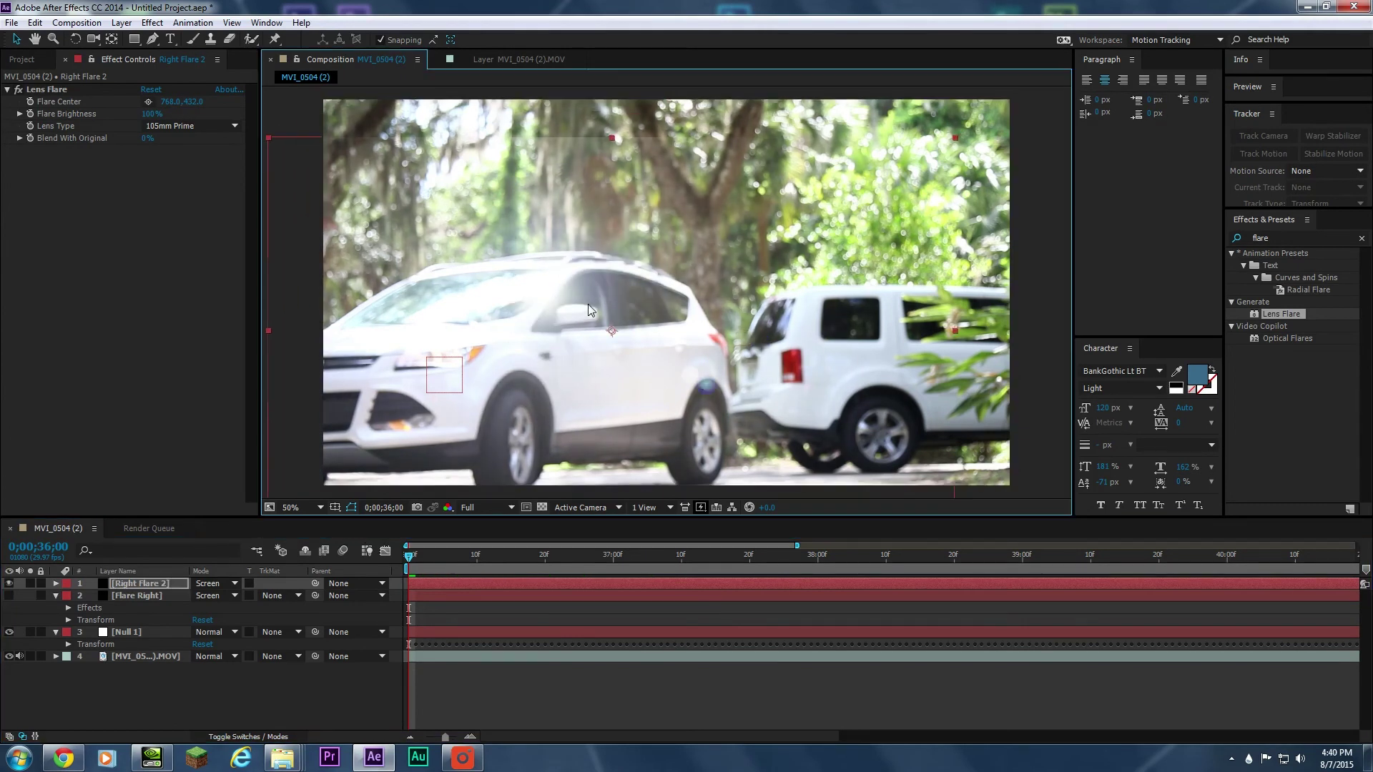
{"action": "key", "text": "ctrl+z"}
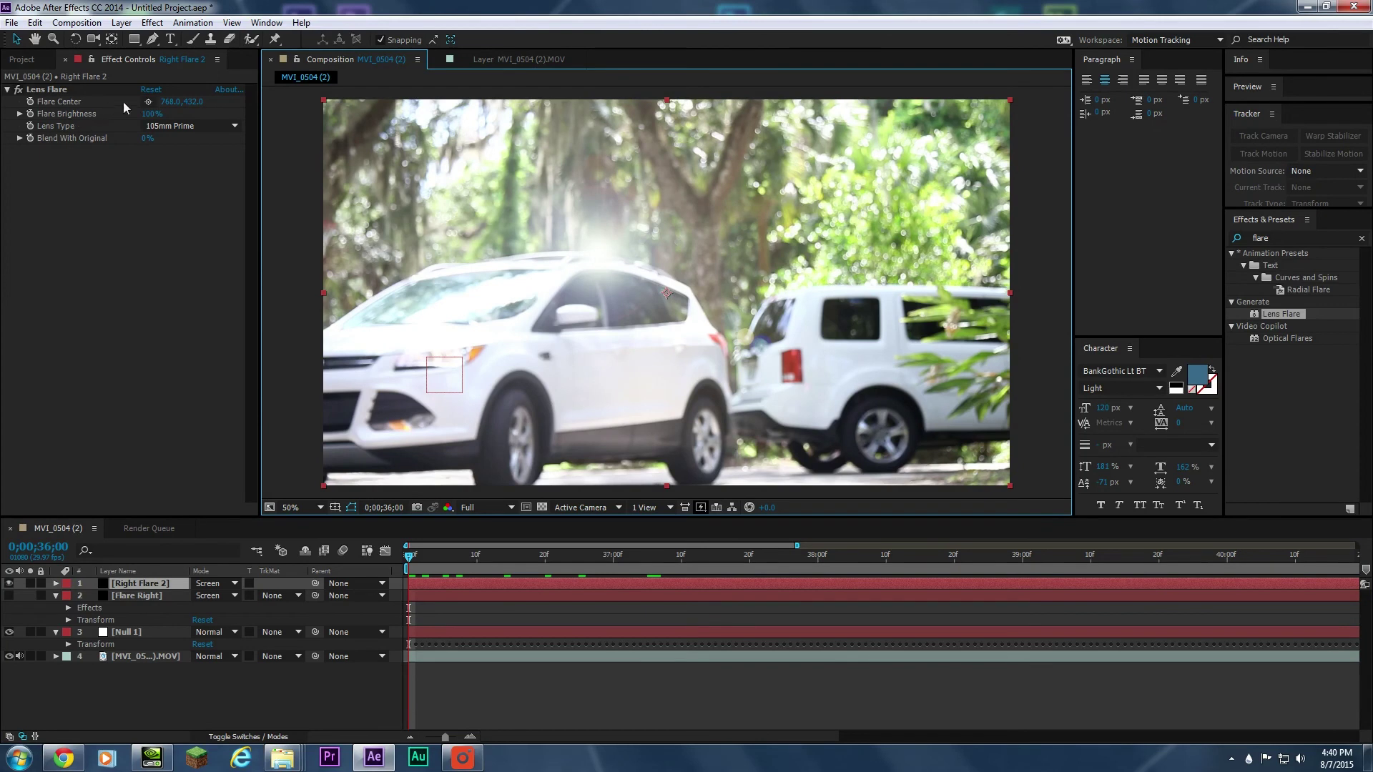
{"action": "left_click_drag", "start_coordinate": [181, 110], "coordinate": [135, 123]}
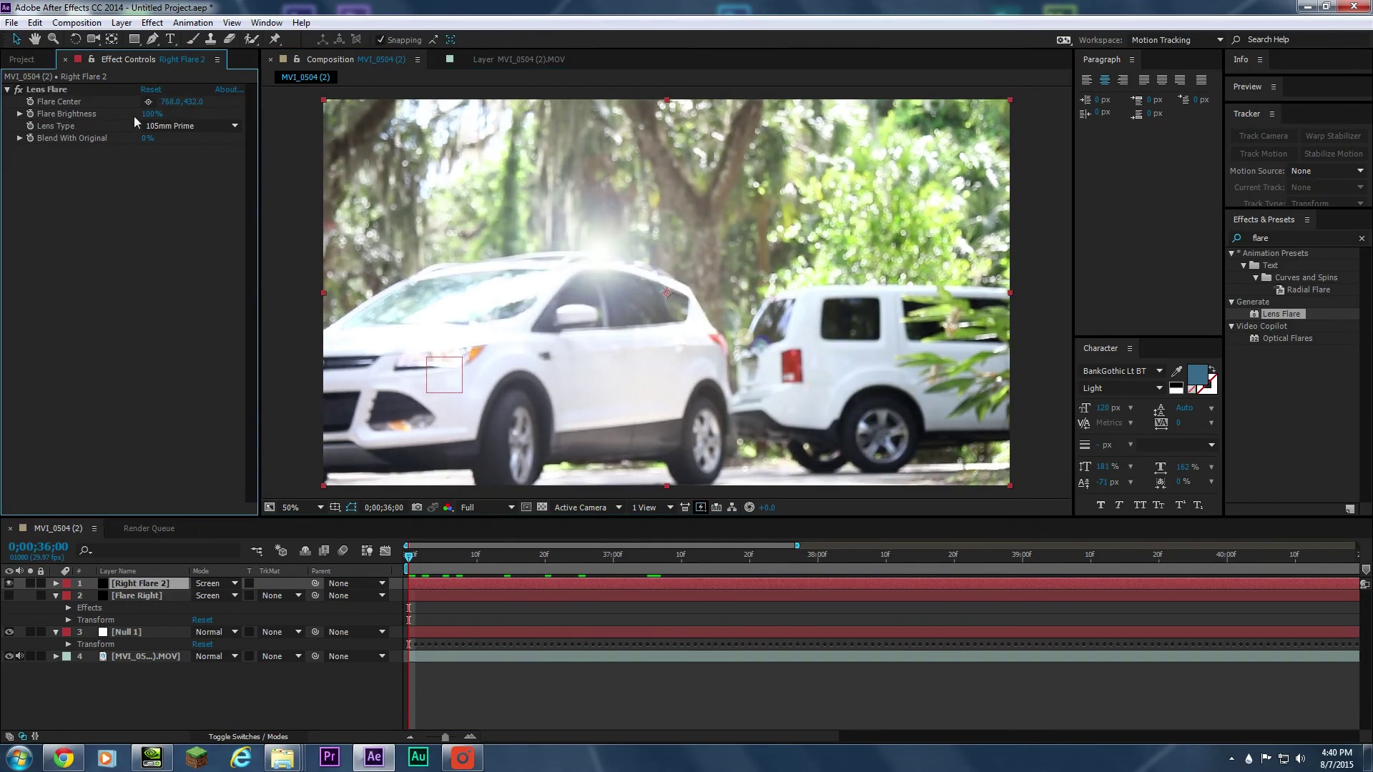
Step: Add an expression to the Lens Flare's Flare Center that links it to Null 1's Position property
{"action": "left_click", "coordinate": [32, 105], "text": "alt"}
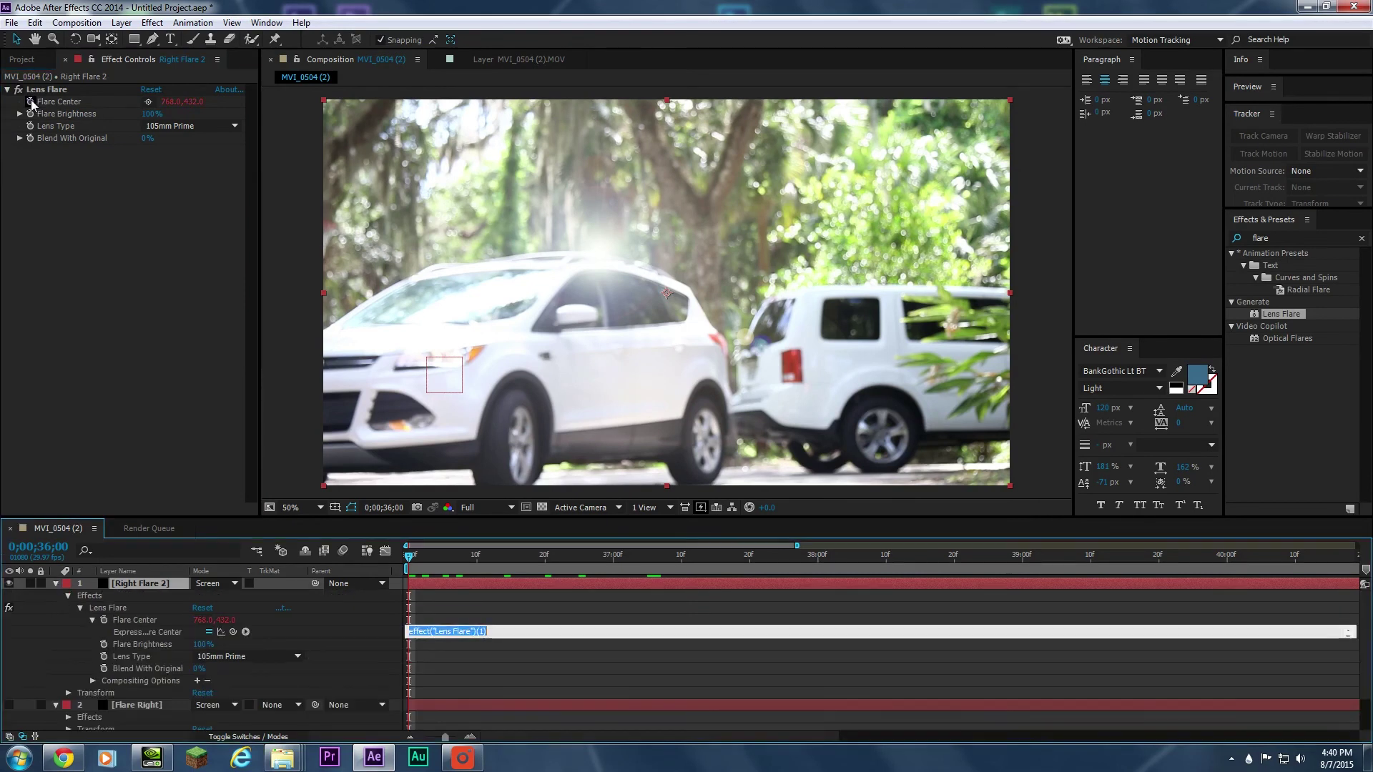
{"action": "left_click", "coordinate": [318, 647]}
{"action": "scroll", "coordinate": [315, 629], "scroll_direction": "down", "scroll_amount": 1}
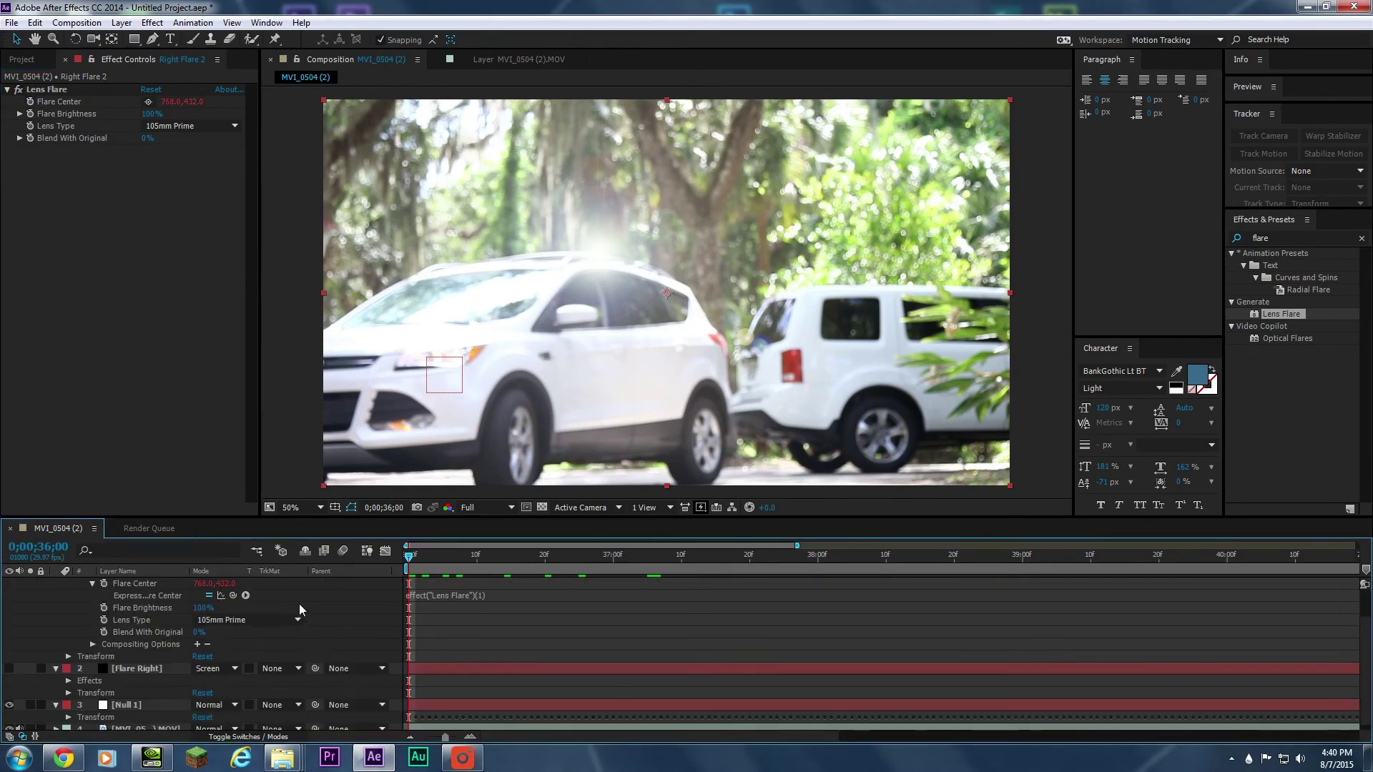
{"action": "left_click", "coordinate": [68, 717]}
{"action": "scroll", "coordinate": [89, 719], "scroll_direction": "down", "scroll_amount": 2}
{"action": "scroll", "coordinate": [243, 621], "scroll_direction": "up", "scroll_amount": 3}
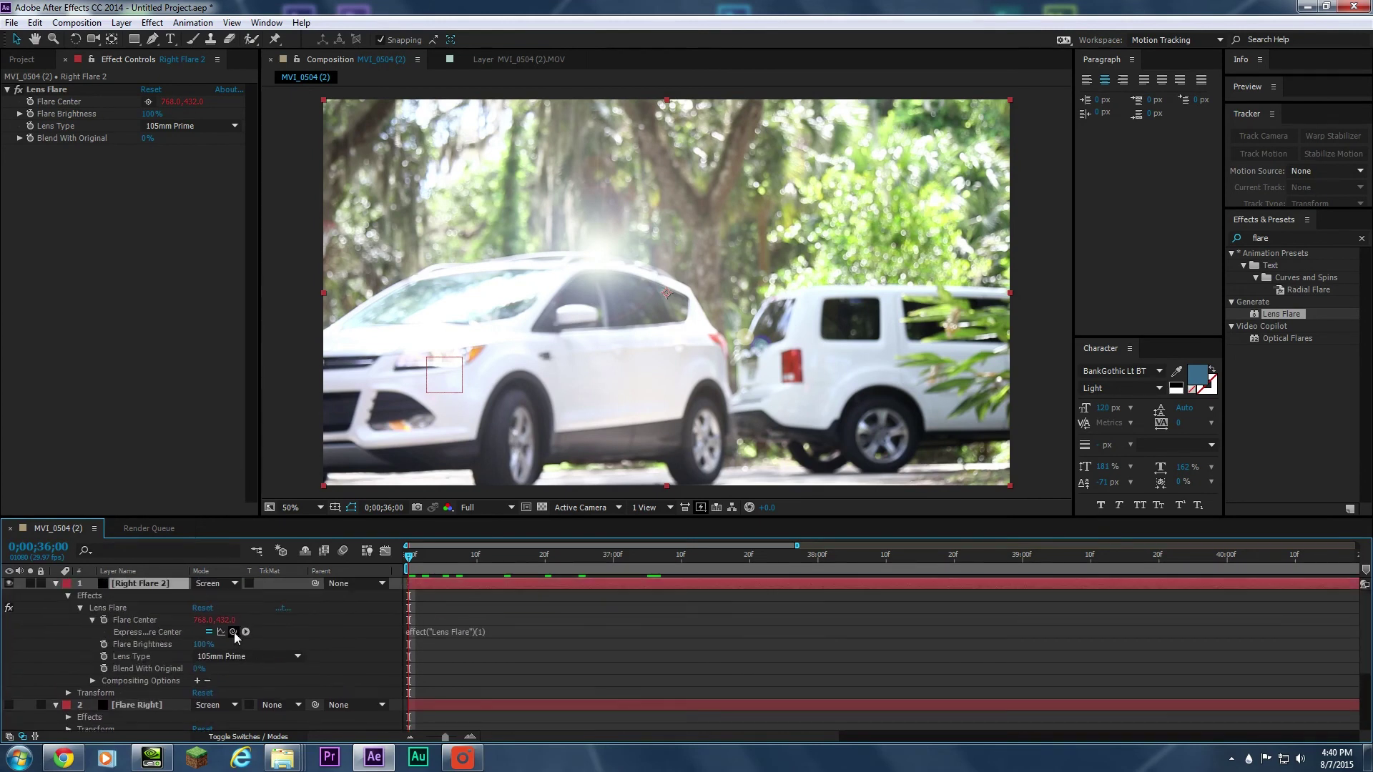
{"action": "left_click_drag", "start_coordinate": [234, 633], "coordinate": [158, 679]}
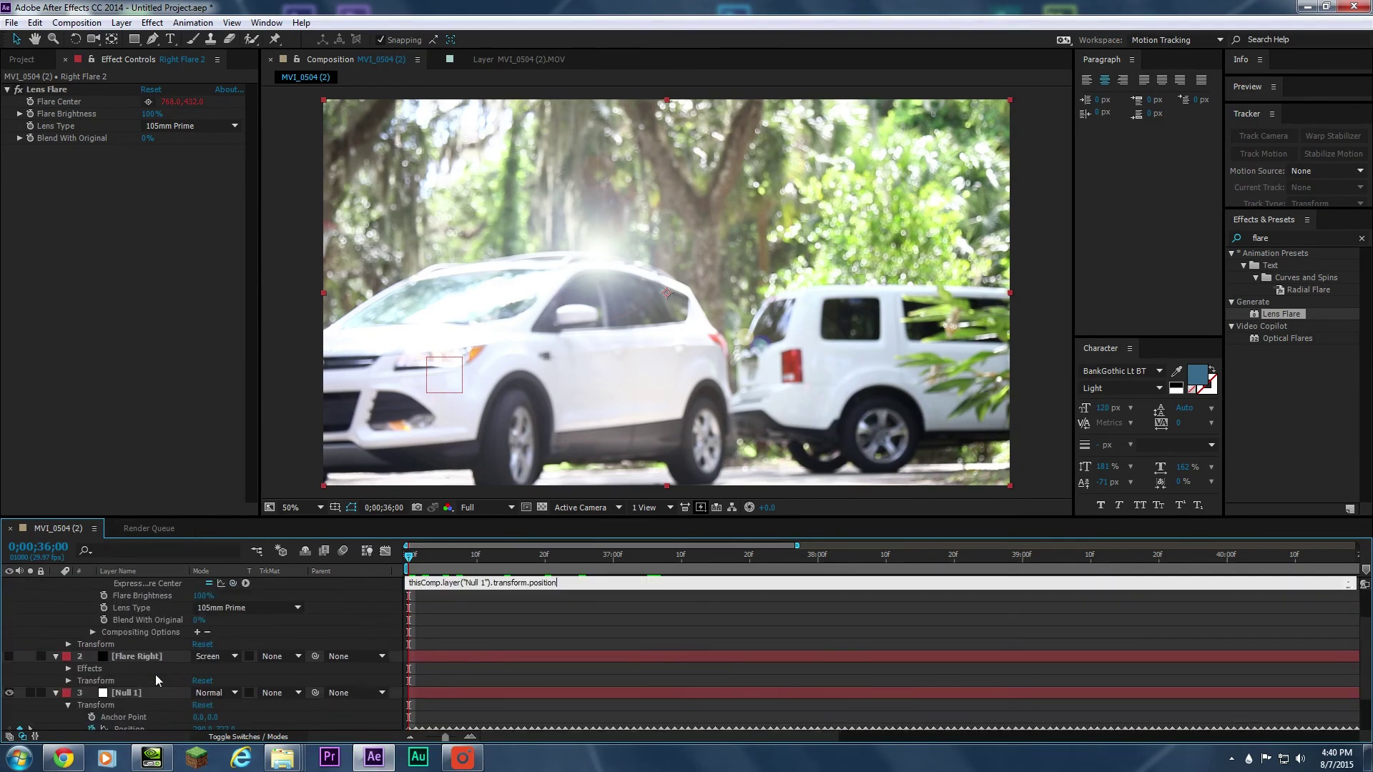
{"action": "left_click", "coordinate": [64, 707]}
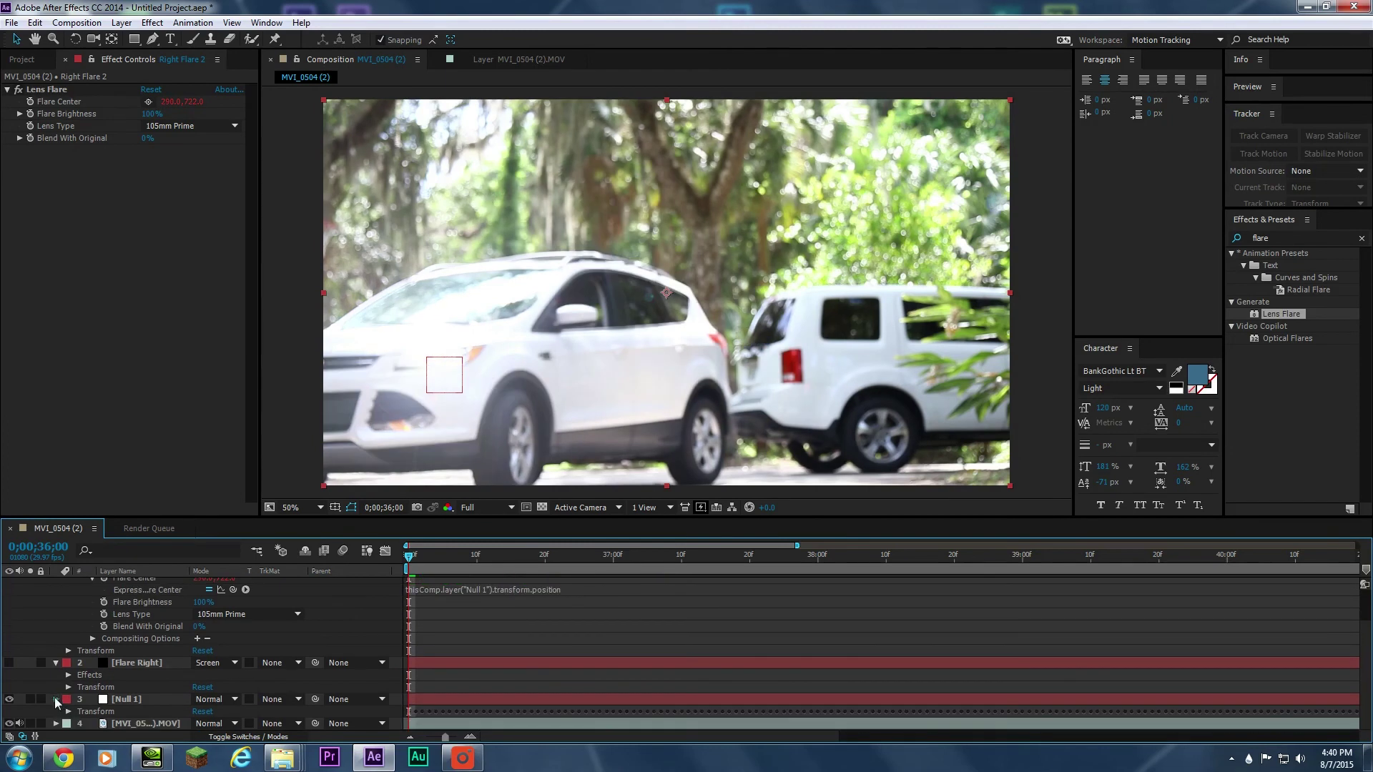
{"action": "left_click", "coordinate": [57, 700]}
{"action": "left_click", "coordinate": [57, 711]}
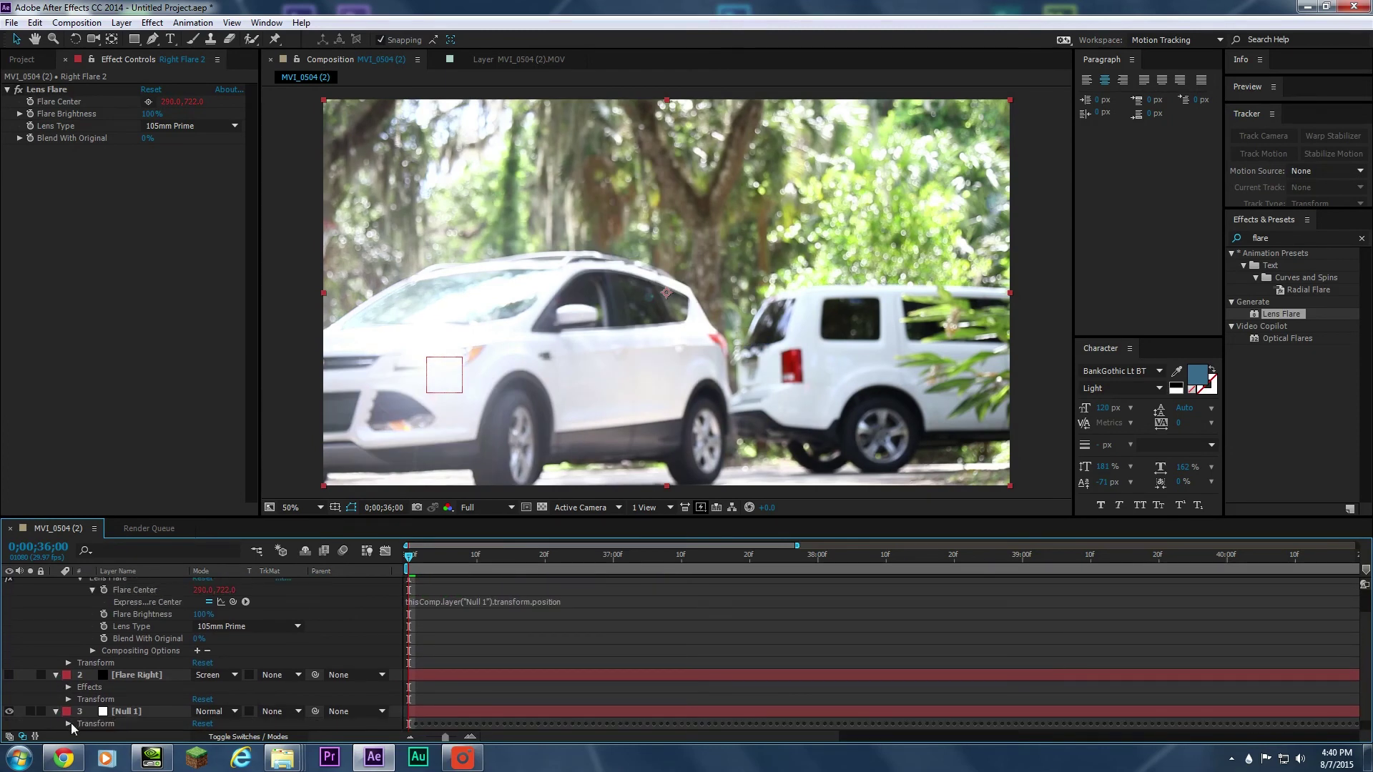
{"action": "left_click", "coordinate": [68, 722]}
Step: Scrub to 0;00;38;02, try shifting the Right Flare 2 layer around the frame, and restore its position
{"action": "left_click_drag", "start_coordinate": [413, 565], "coordinate": [826, 559]}
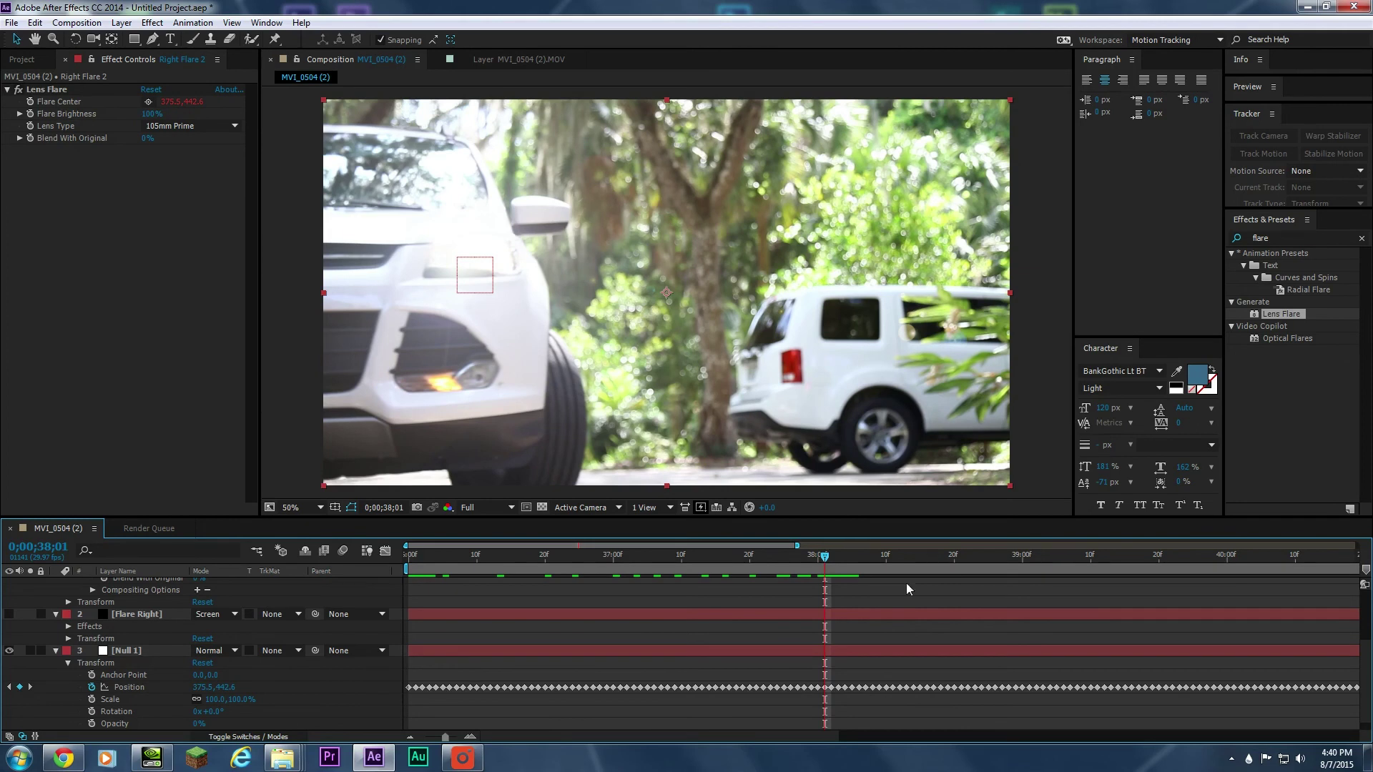
{"action": "left_click_drag", "start_coordinate": [833, 555], "coordinate": [847, 588]}
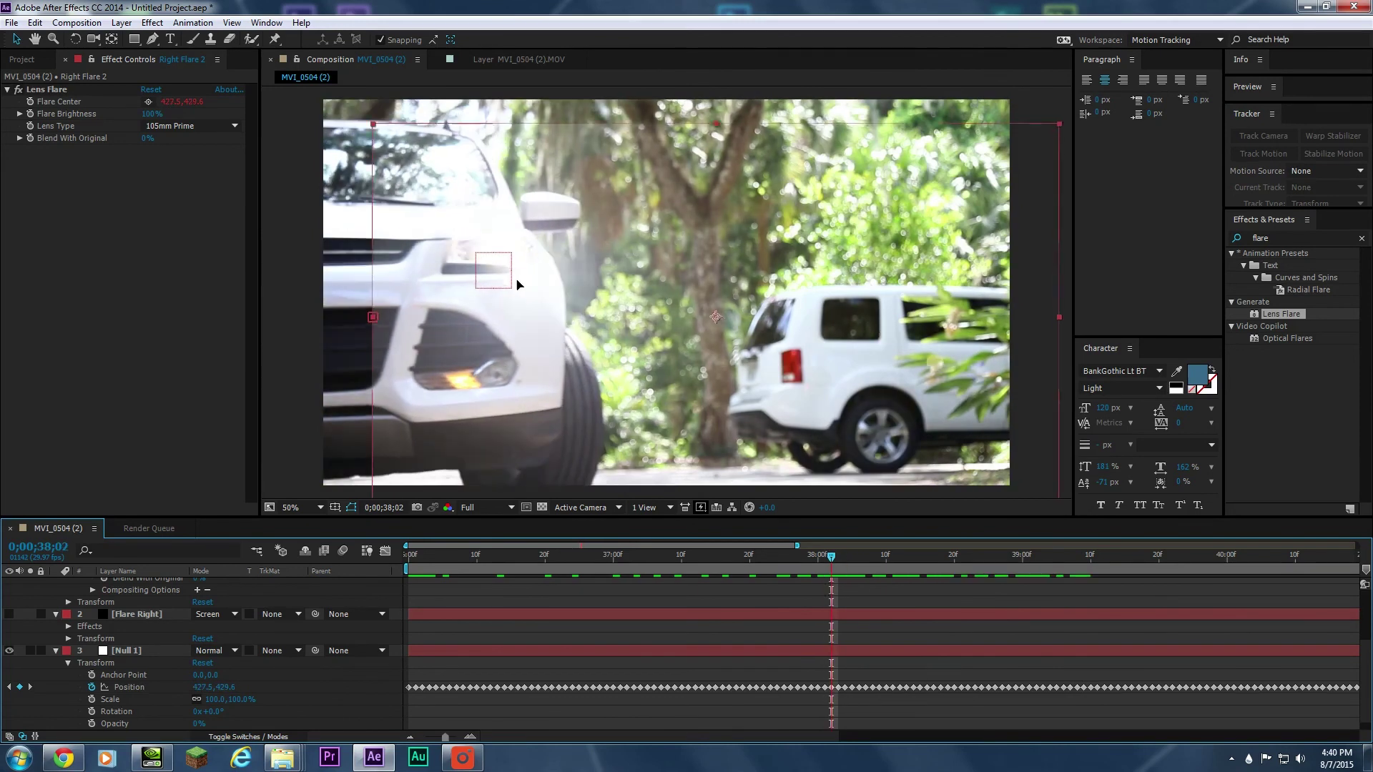
{"action": "left_click_drag", "start_coordinate": [514, 317], "coordinate": [501, 287]}
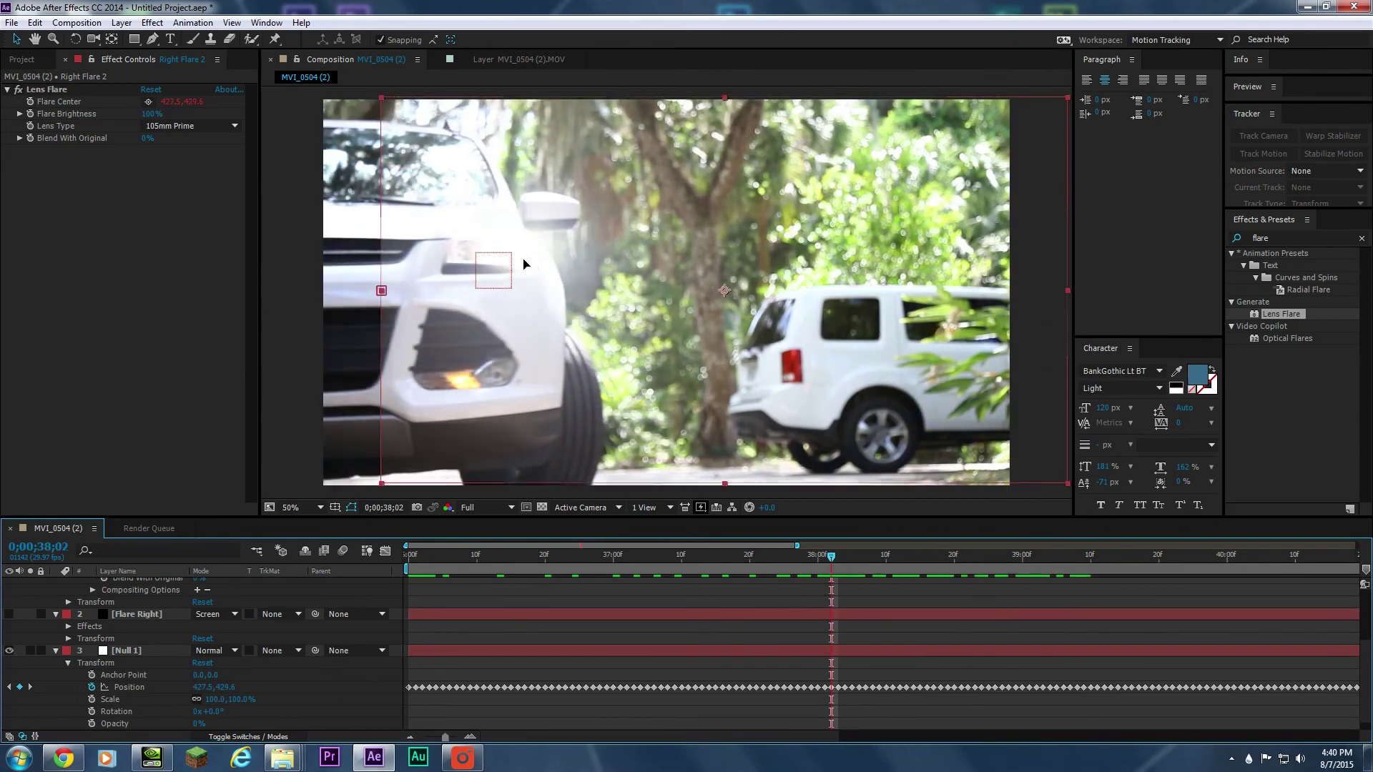
{"action": "left_click_drag", "start_coordinate": [752, 334], "coordinate": [769, 399]}
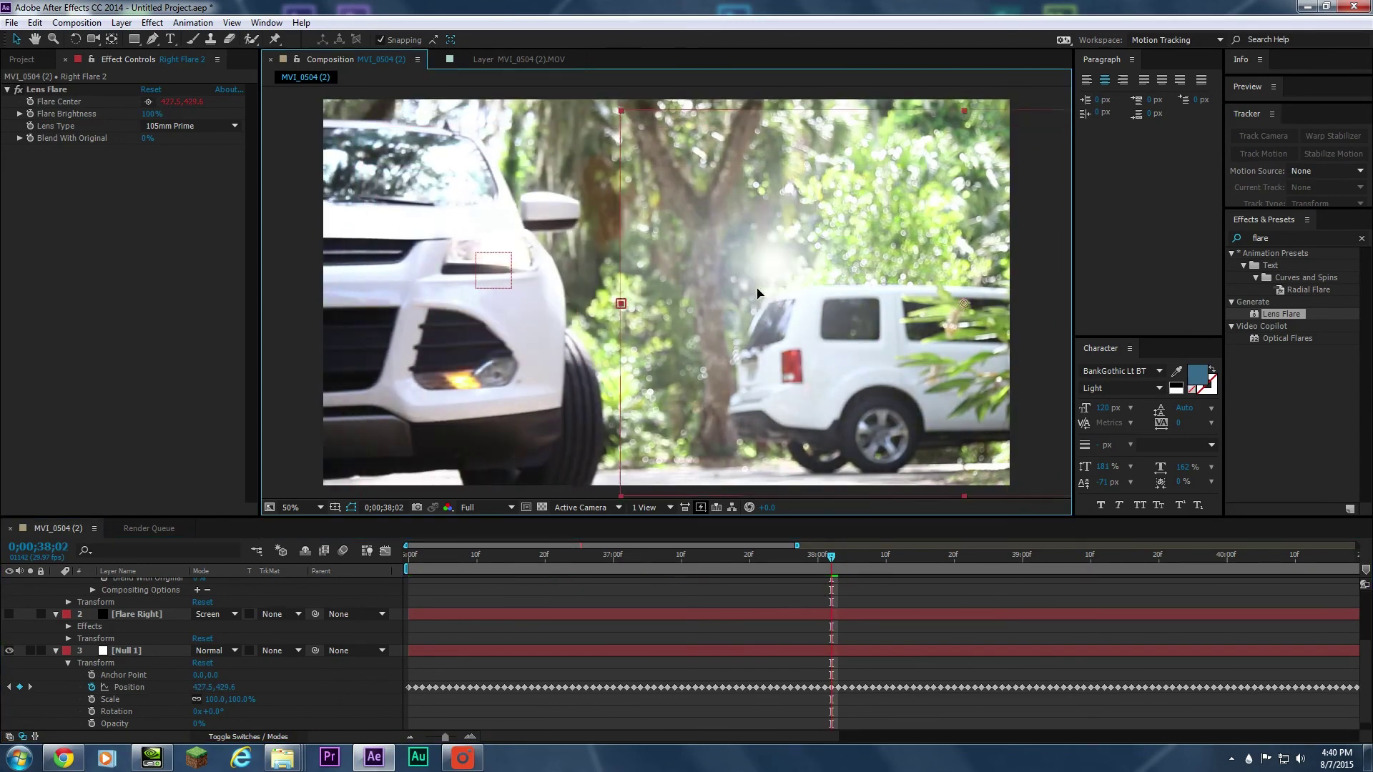
{"action": "left_click_drag", "start_coordinate": [474, 386], "coordinate": [468, 316]}
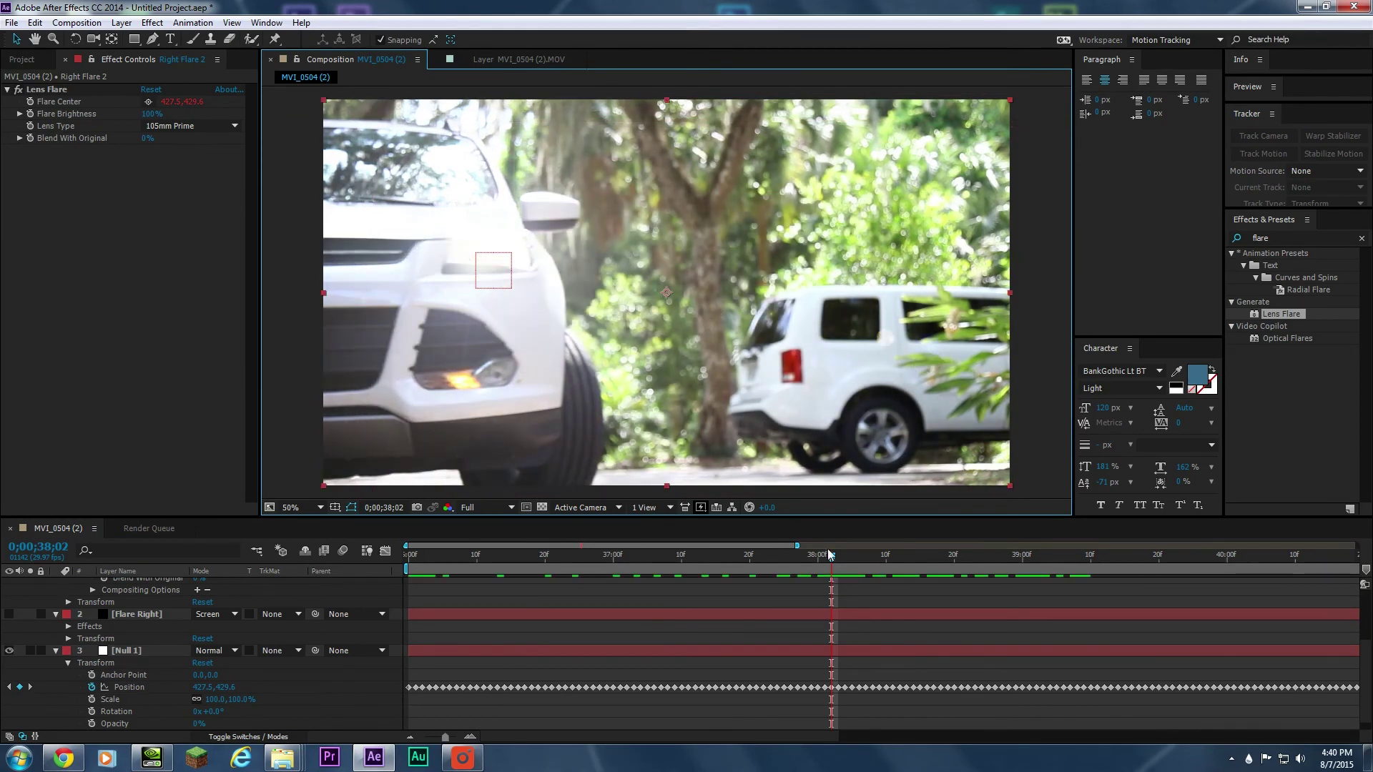
Step: At 0;00;37;27, set the Lens Flare's Lens Type to 50-300mm Zoom and Flare Brightness to 146%
{"action": "left_click", "coordinate": [852, 558]}
{"action": "left_click_drag", "start_coordinate": [853, 557], "coordinate": [797, 558]}
{"action": "left_click", "coordinate": [207, 126]}
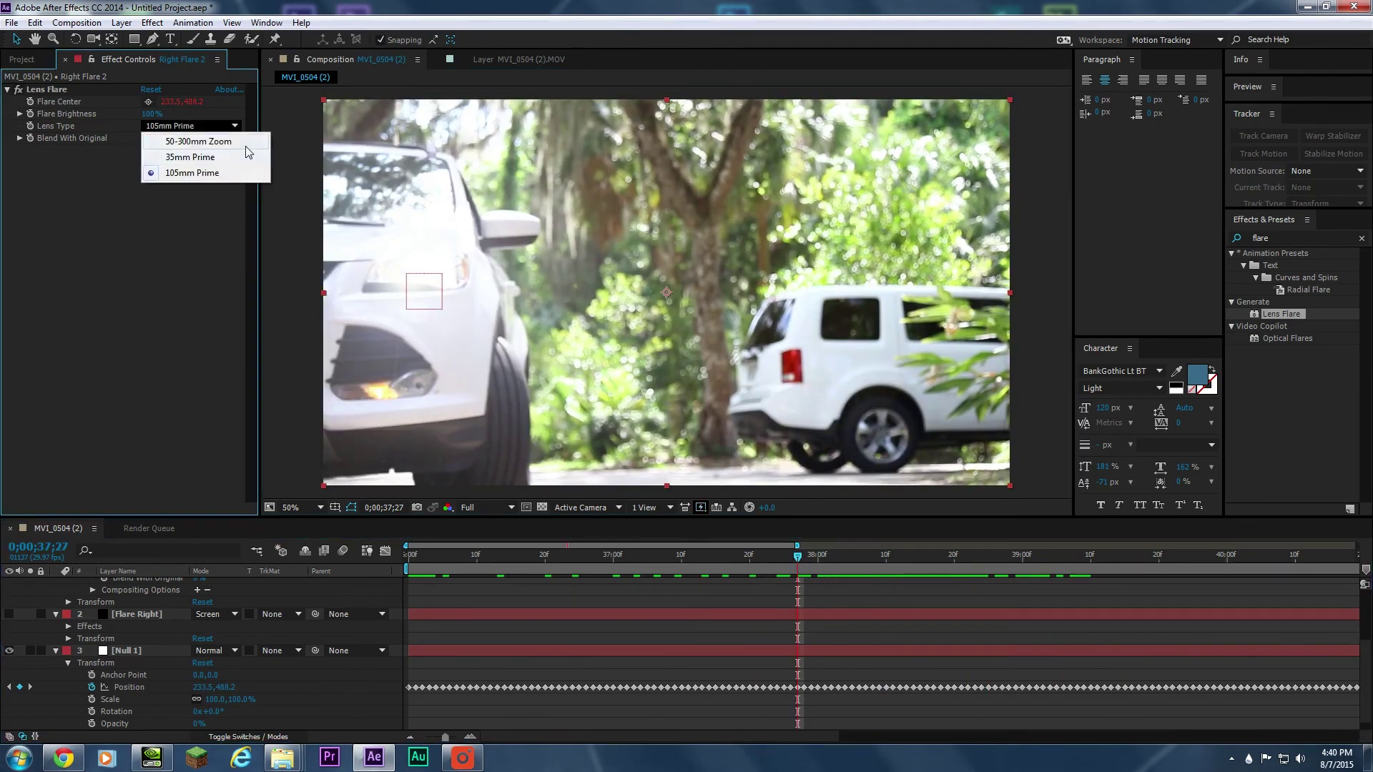
{"action": "left_click", "coordinate": [214, 138]}
{"action": "left_click_drag", "start_coordinate": [154, 114], "coordinate": [190, 116]}
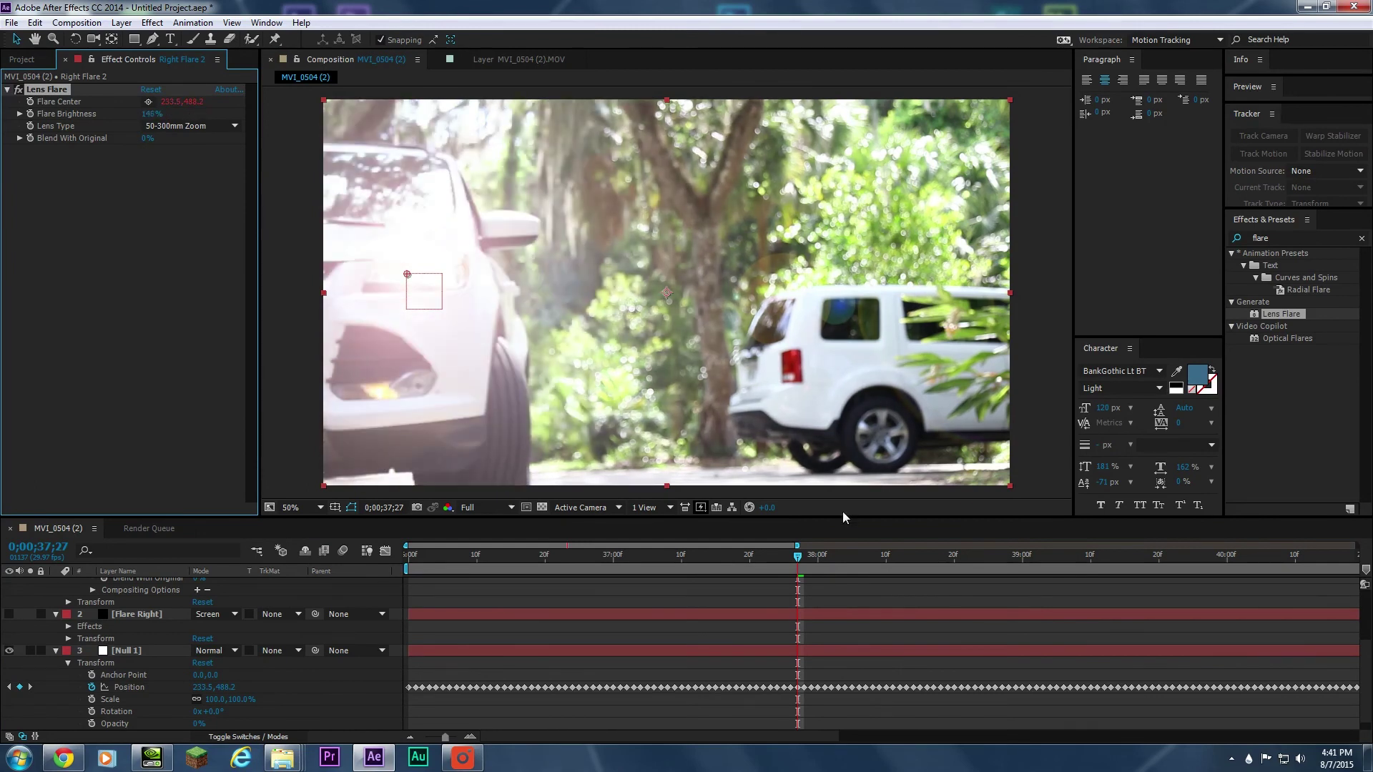
Step: Scrub forward to 0;00;38;07 to review the flare on the headlight, and return to the start at 0;00;36;00
{"action": "left_click_drag", "start_coordinate": [798, 557], "coordinate": [866, 567]}
{"action": "scroll", "coordinate": [58, 586], "scroll_direction": "up", "scroll_amount": 3}
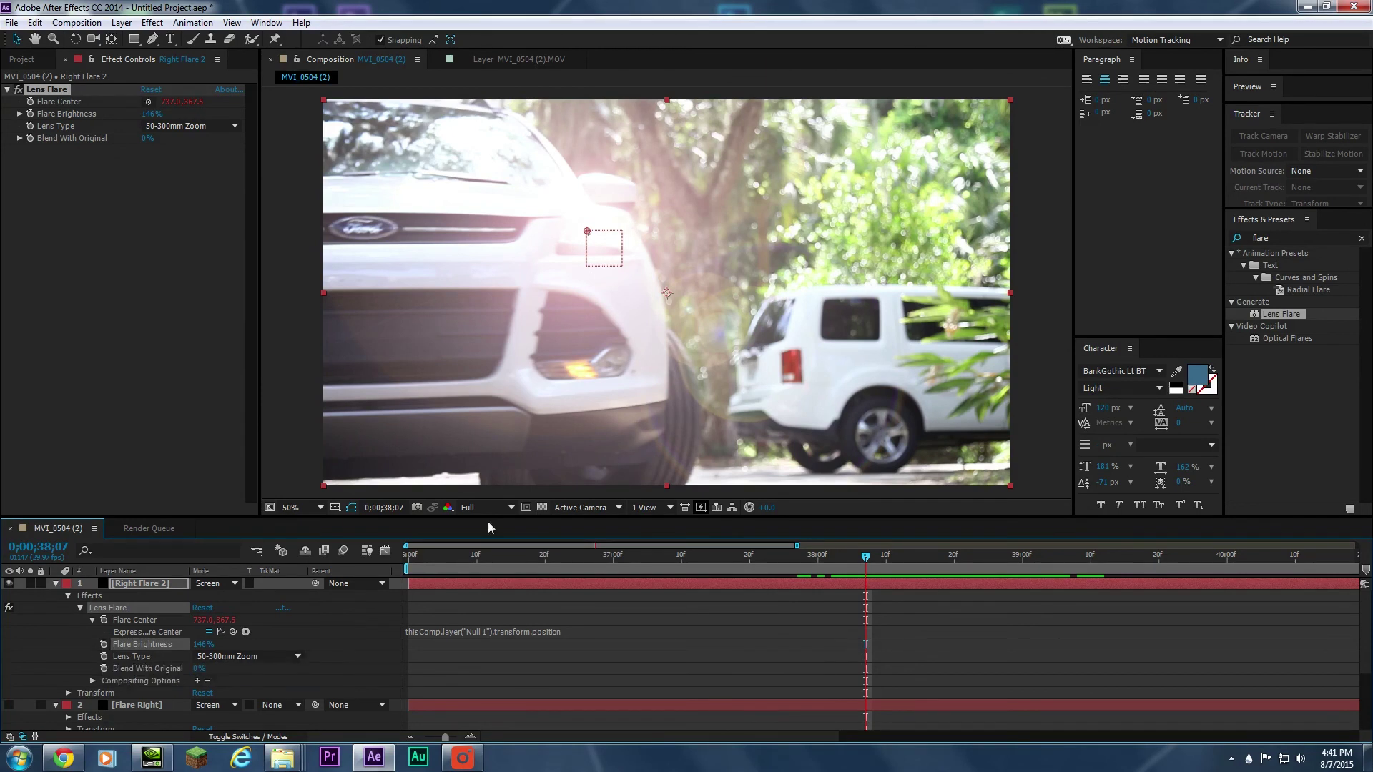
{"action": "key", "text": "Home"}
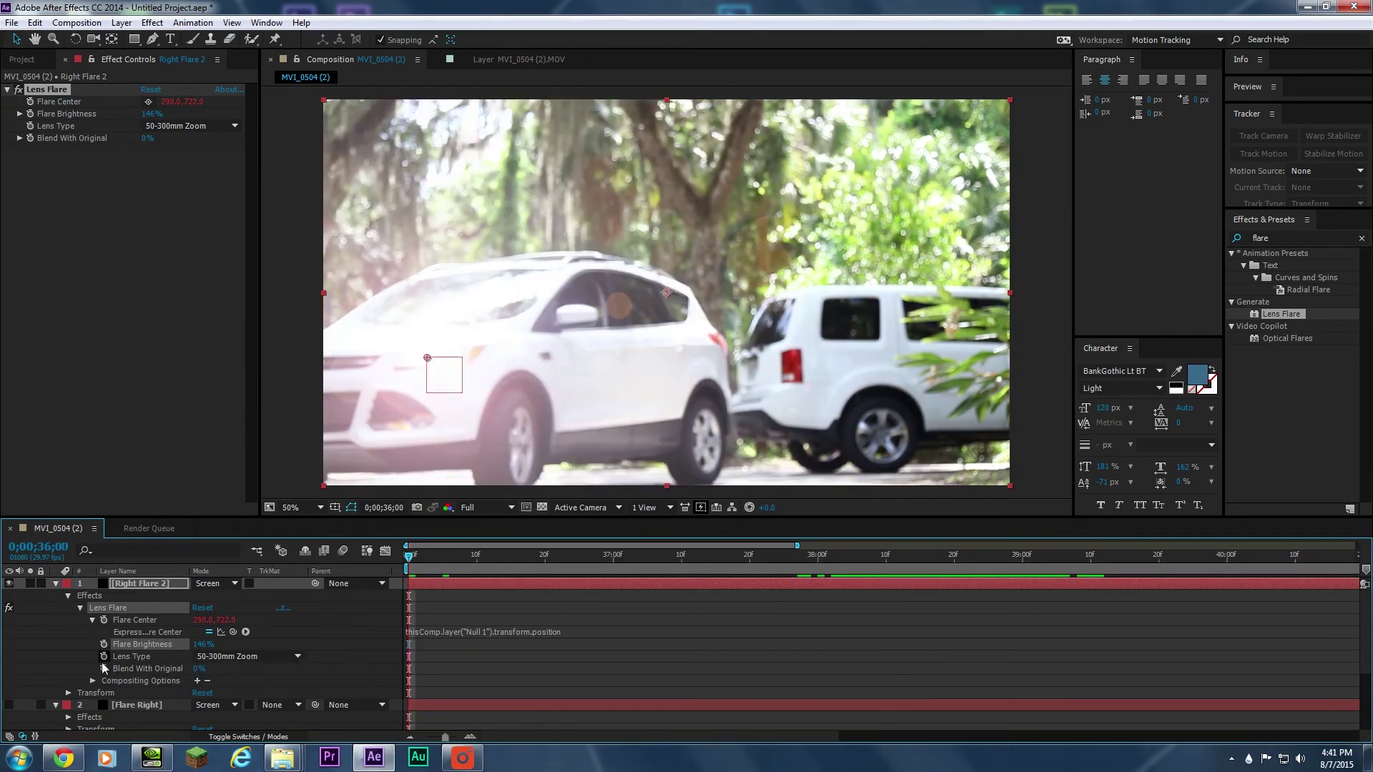
Step: Start keyframing the Lens Flare's Flare Brightness at 0;00;36;00 and add a second keyframe holding 146% at 0;00;38;18
{"action": "left_click", "coordinate": [103, 644]}
{"action": "left_click_drag", "start_coordinate": [599, 568], "coordinate": [941, 563]}
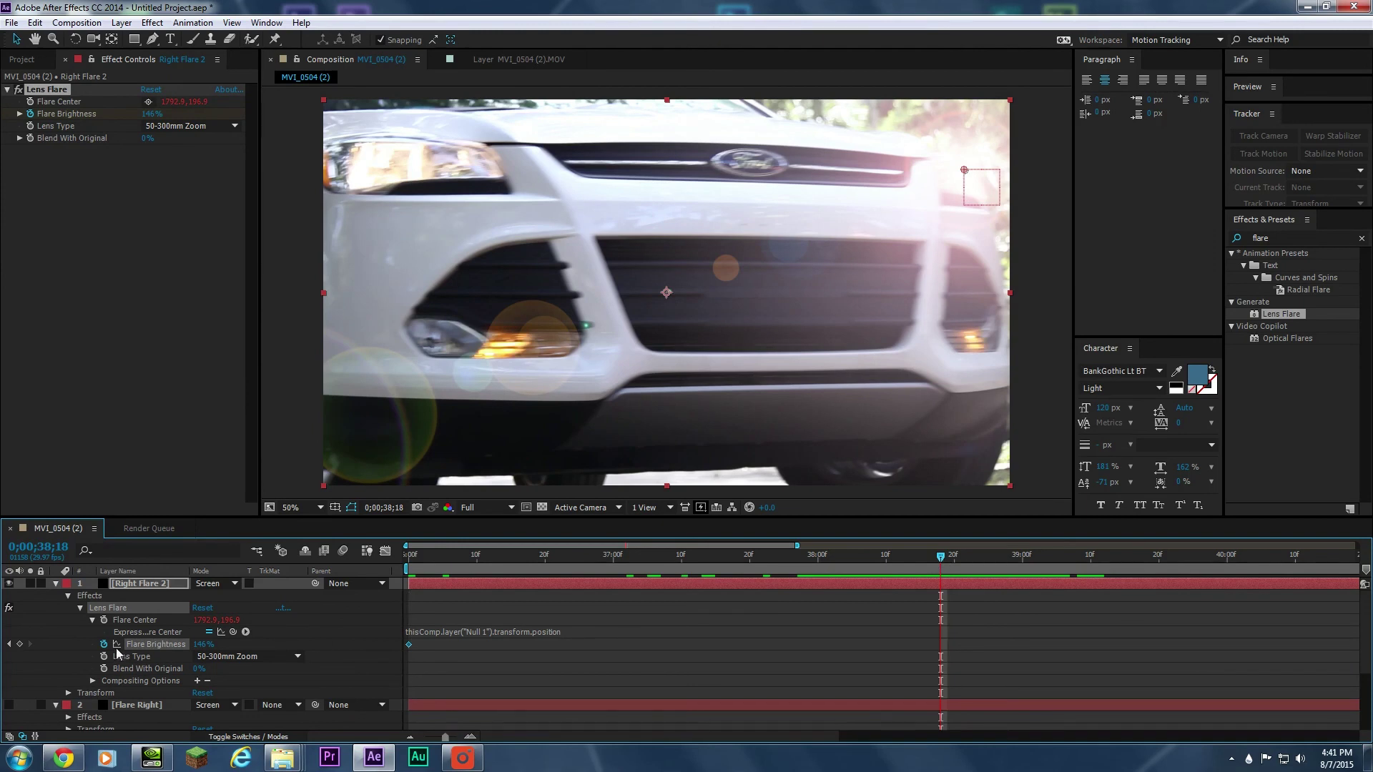
{"action": "left_click", "coordinate": [19, 645]}
Step: At 0;00;38;26, lower the Flare Brightness to 1% so the flare fades out as the headlight leaves the frame
{"action": "left_click_drag", "start_coordinate": [941, 562], "coordinate": [993, 562]}
{"action": "key", "text": "space"}
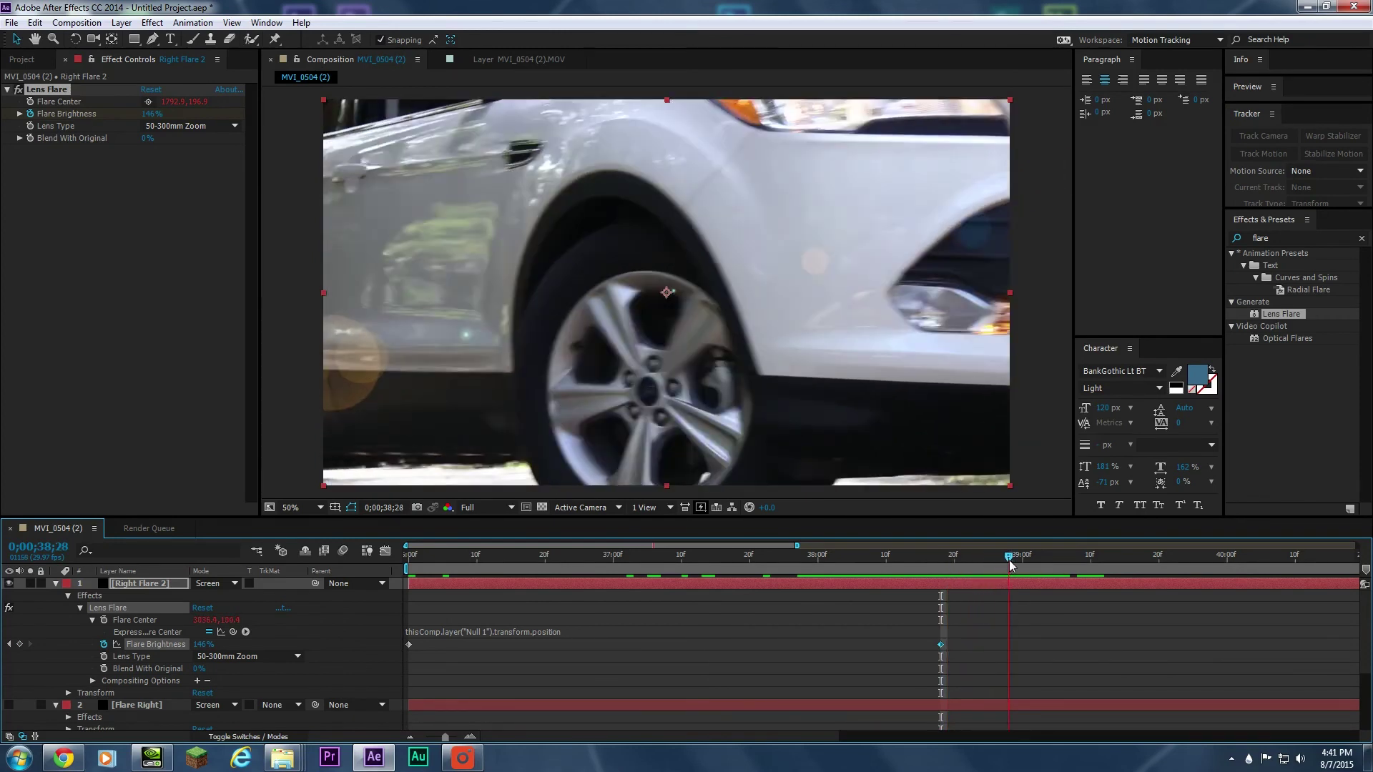
{"action": "key", "text": "space"}
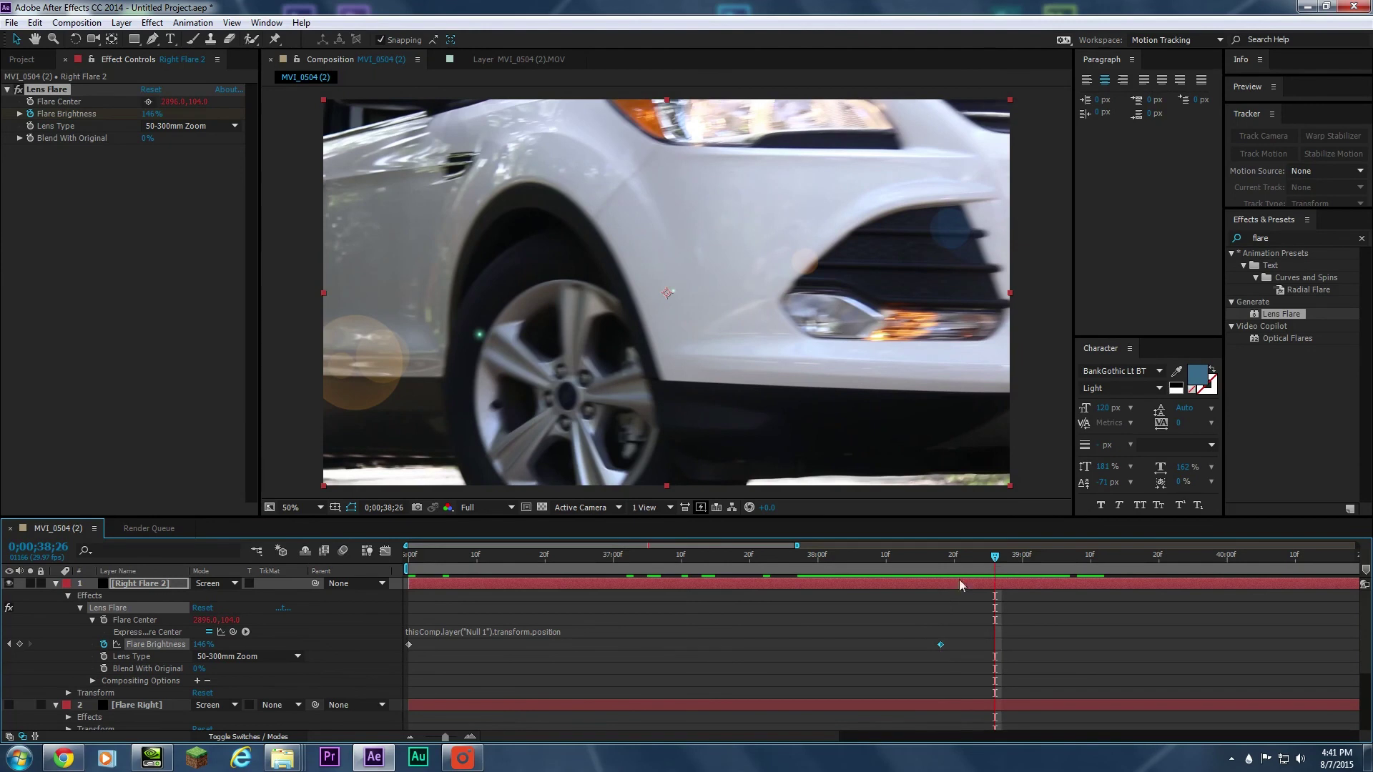
{"action": "left_click_drag", "start_coordinate": [204, 645], "coordinate": [100, 645]}
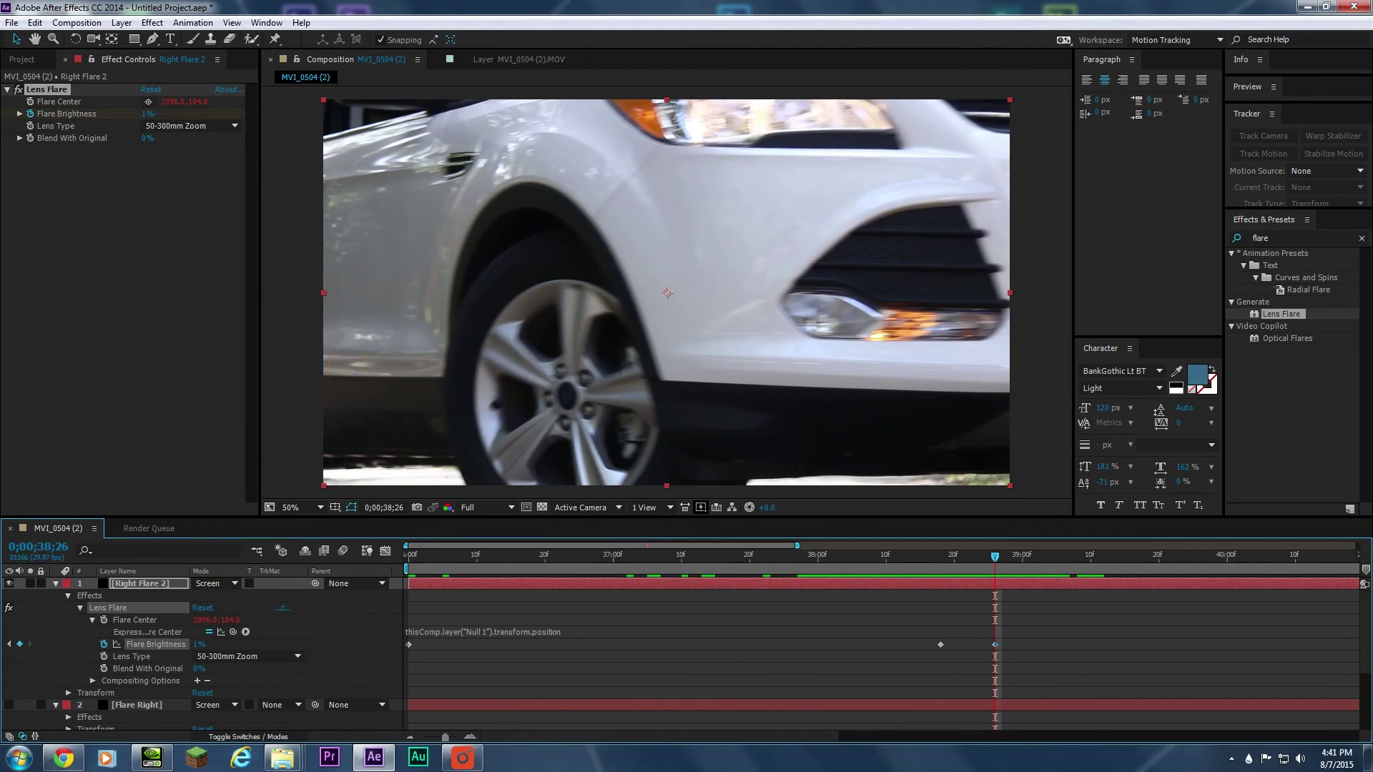
Step: Review the flare's fade-out, shift the last Flare Brightness keyframe to 0;00;38;28, and scrub back to 0;00;37;20
{"action": "left_click_drag", "start_coordinate": [418, 571], "coordinate": [978, 576]}
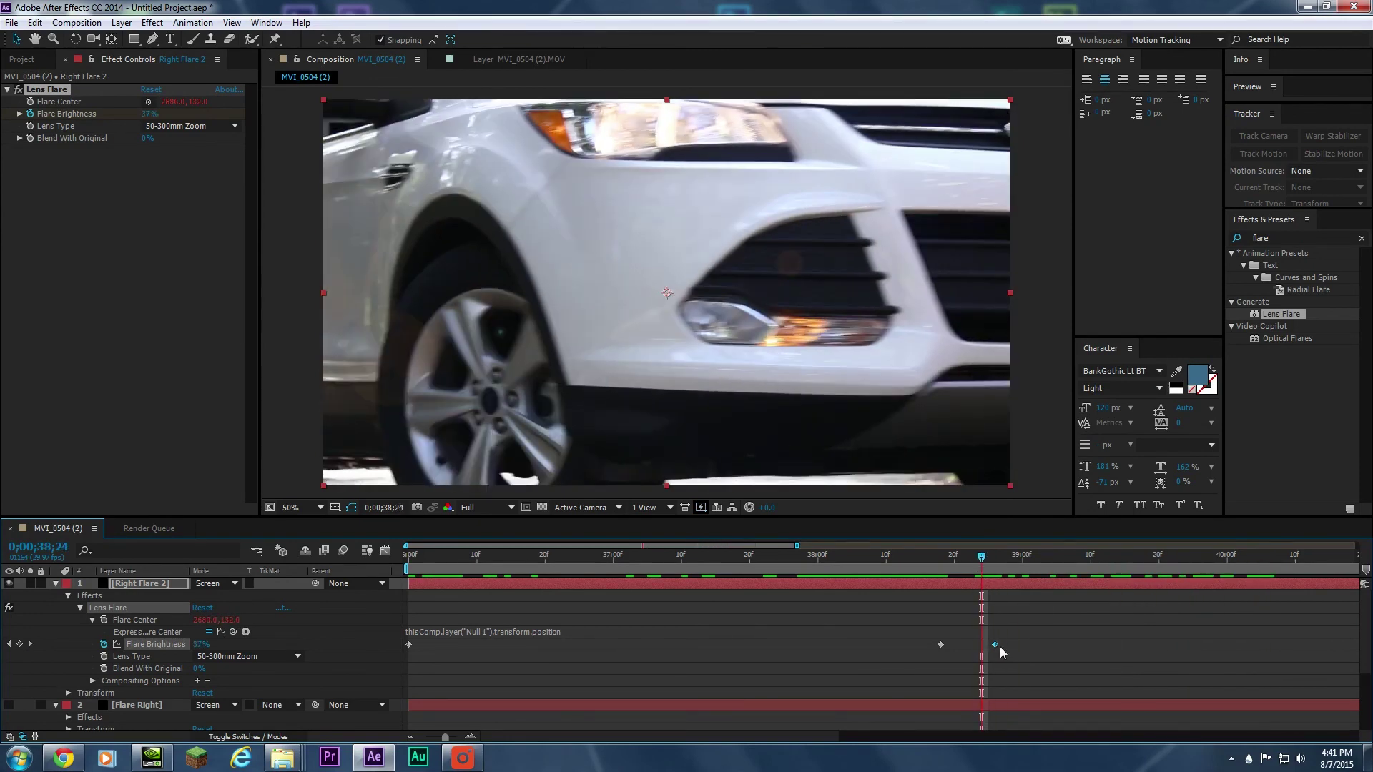
{"action": "left_click_drag", "start_coordinate": [981, 565], "coordinate": [749, 588]}
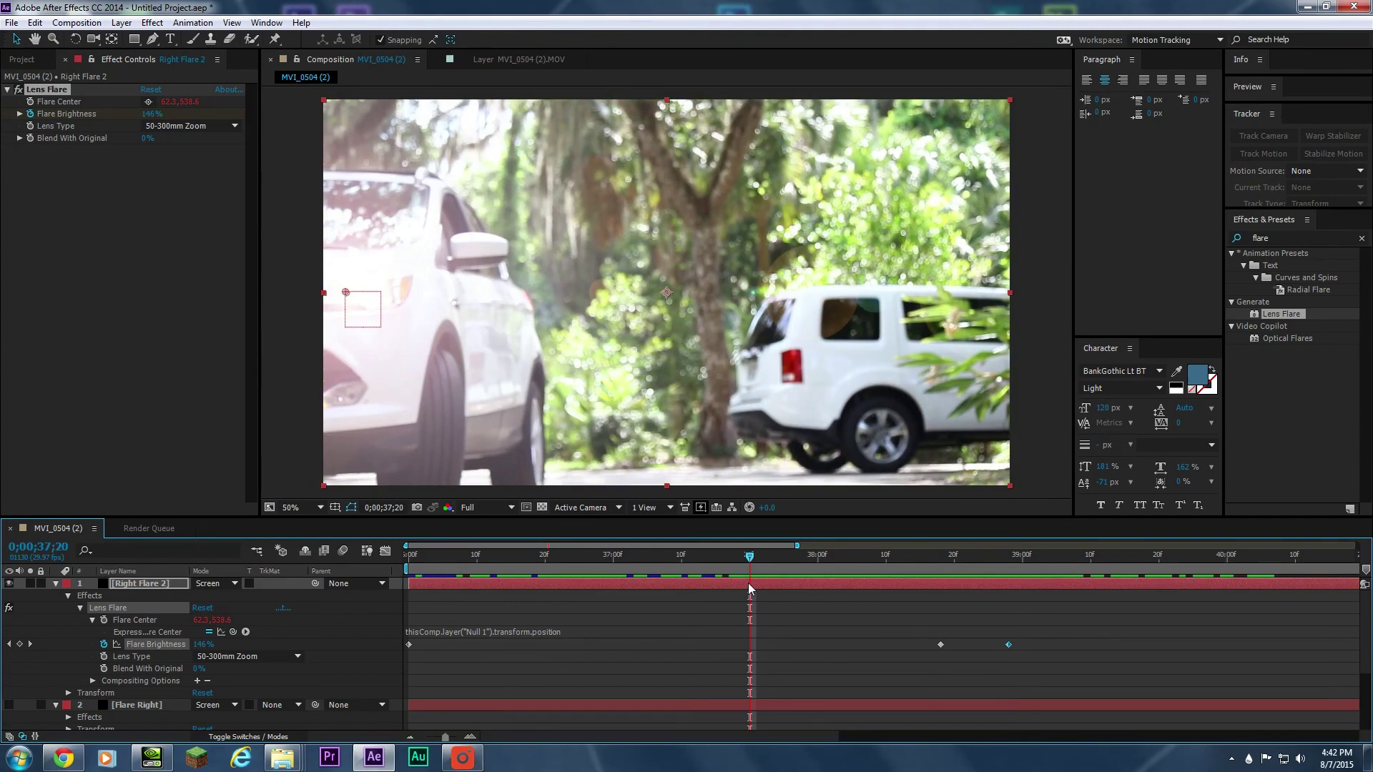